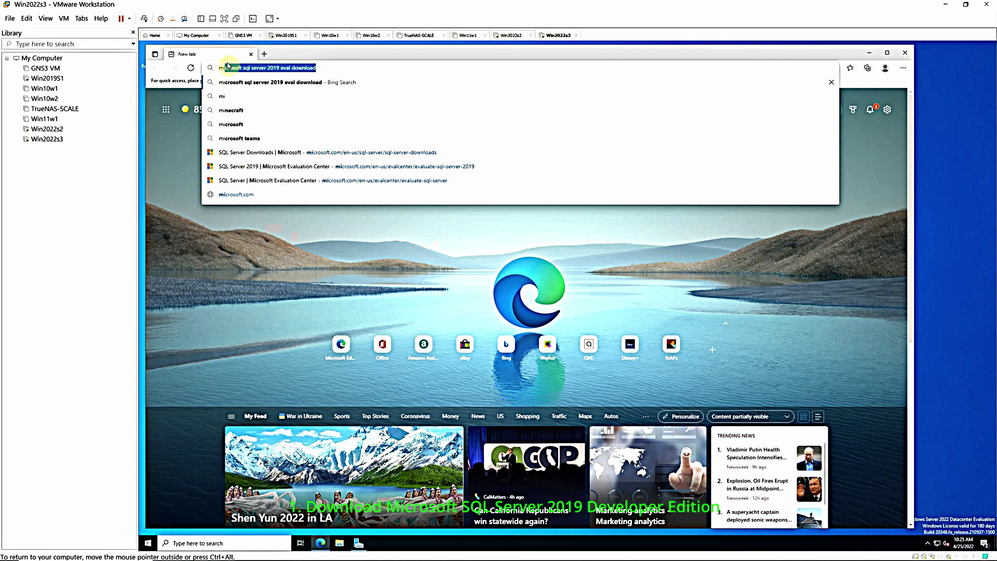
Run the Bing search for the SQL Server 2019 eval download and open 'SQL Server Downloads | Microsoft'
{"action": "left_click", "coordinate": [228, 67]}
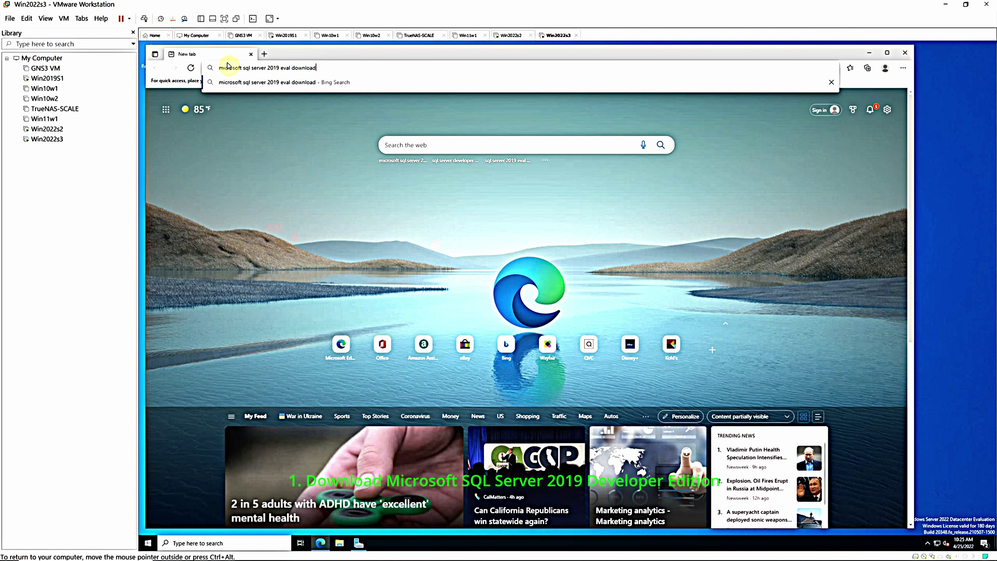
{"action": "key", "text": "Return"}
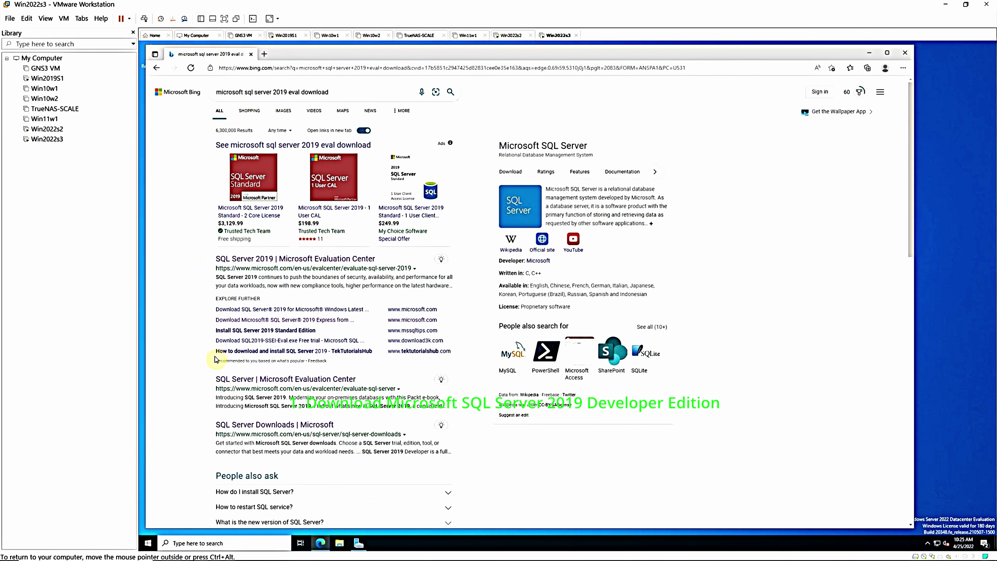
{"action": "left_click", "coordinate": [238, 425]}
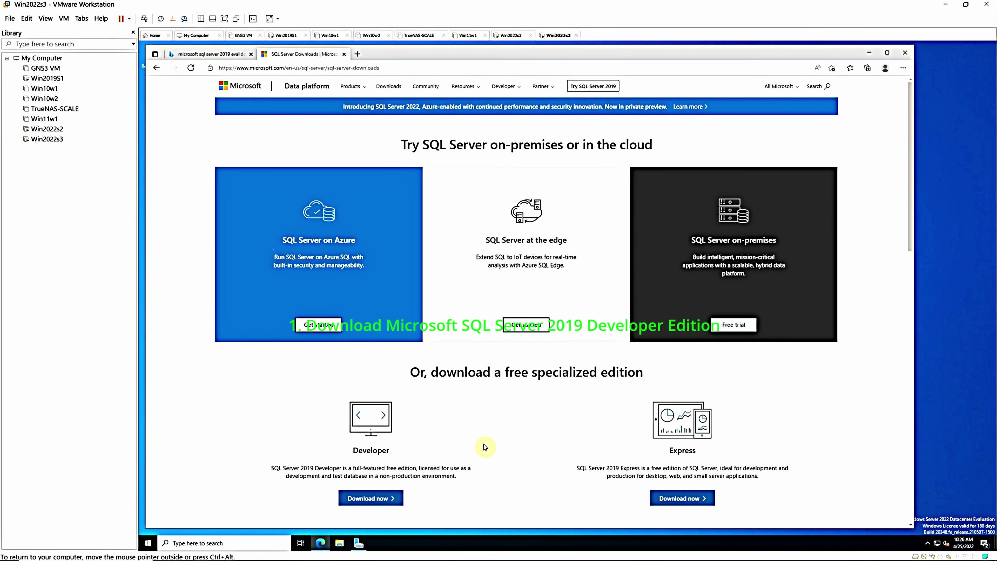
Download the free Developer edition installer SQL2019-SSEI-Dev.exe and launch it from Edge's downloads
{"action": "left_click", "coordinate": [368, 498]}
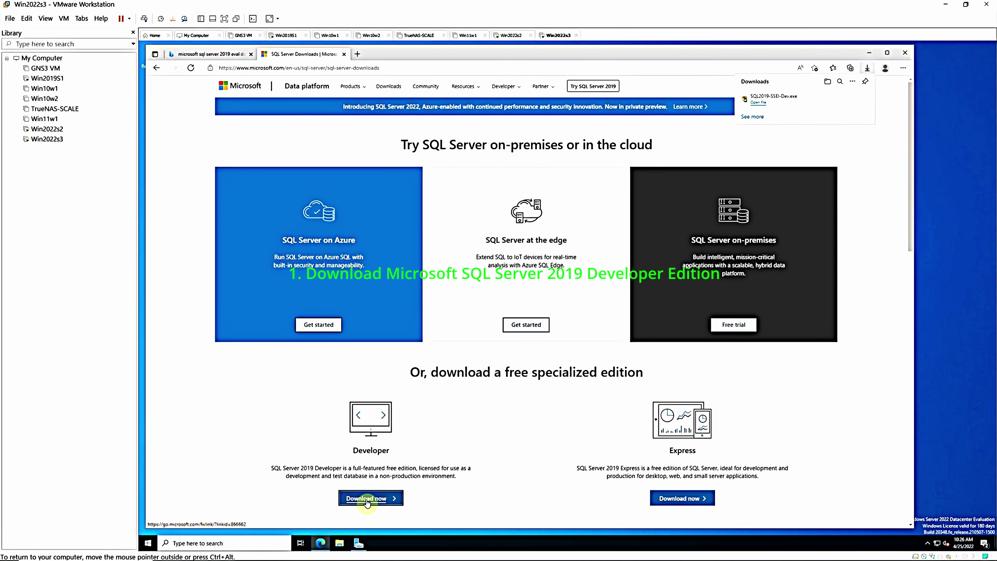
{"action": "left_click", "coordinate": [757, 104]}
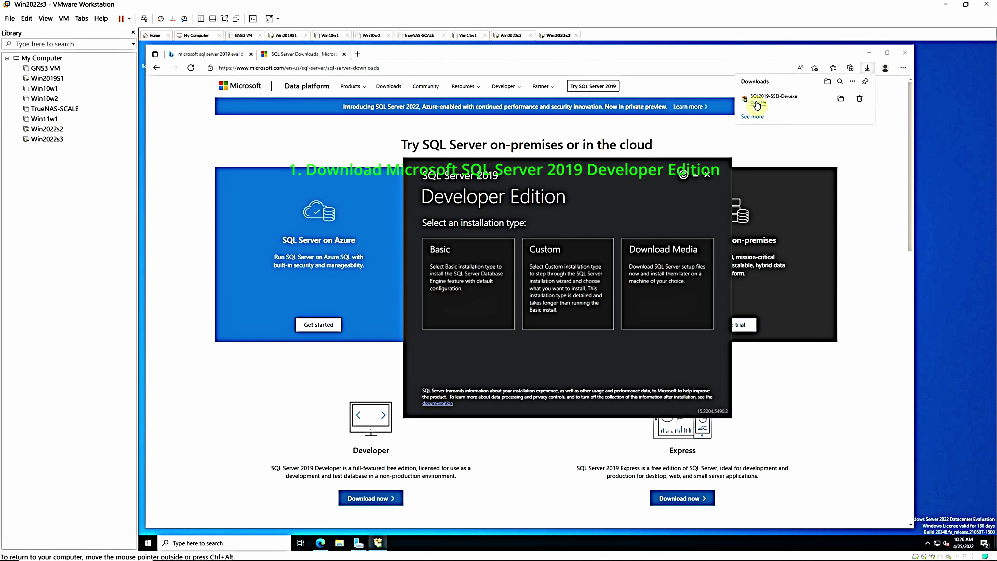
Download the ISO installation media to the Downloads folder, then close Edge
{"action": "left_click", "coordinate": [654, 261]}
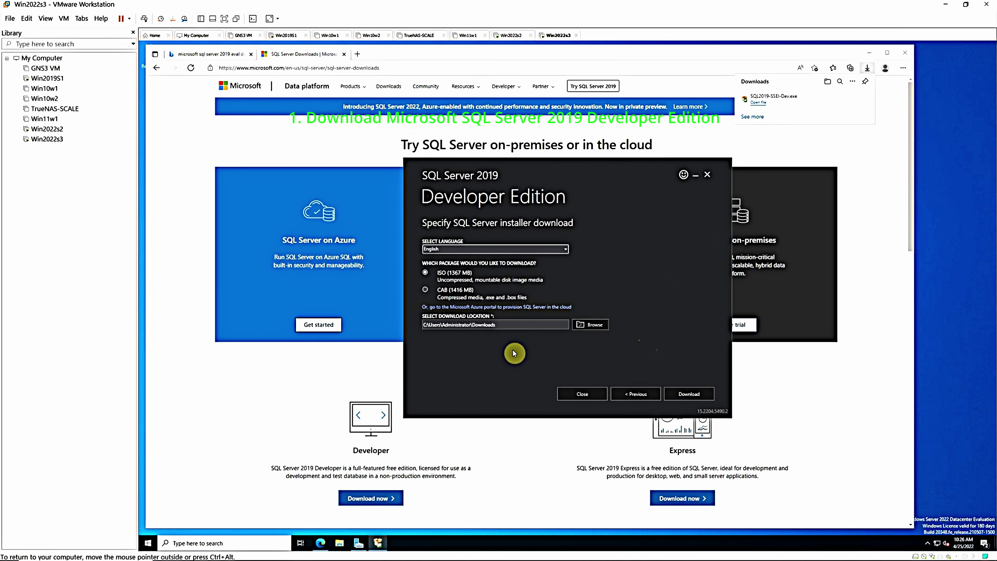
{"action": "left_click", "coordinate": [676, 394]}
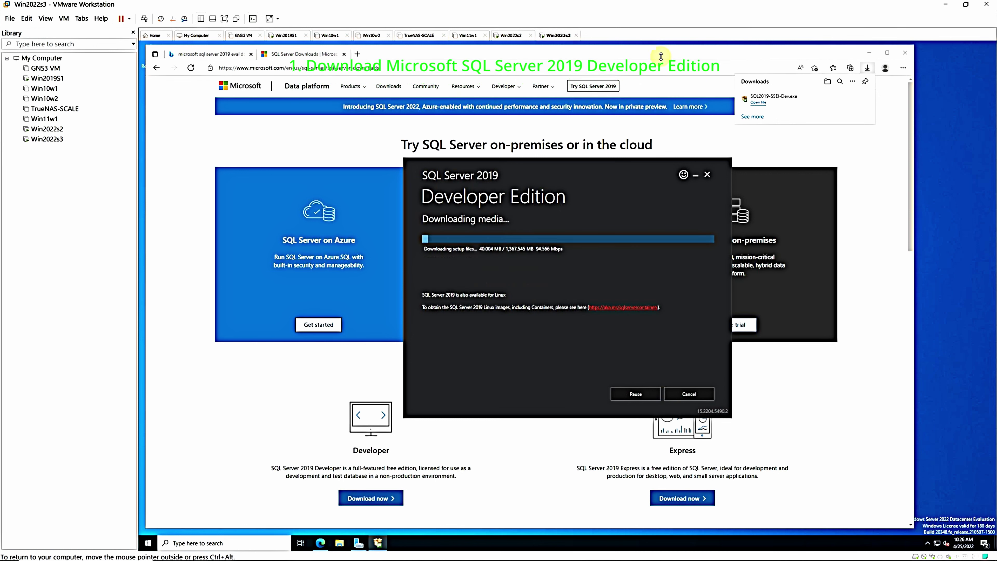
{"action": "left_click", "coordinate": [903, 53]}
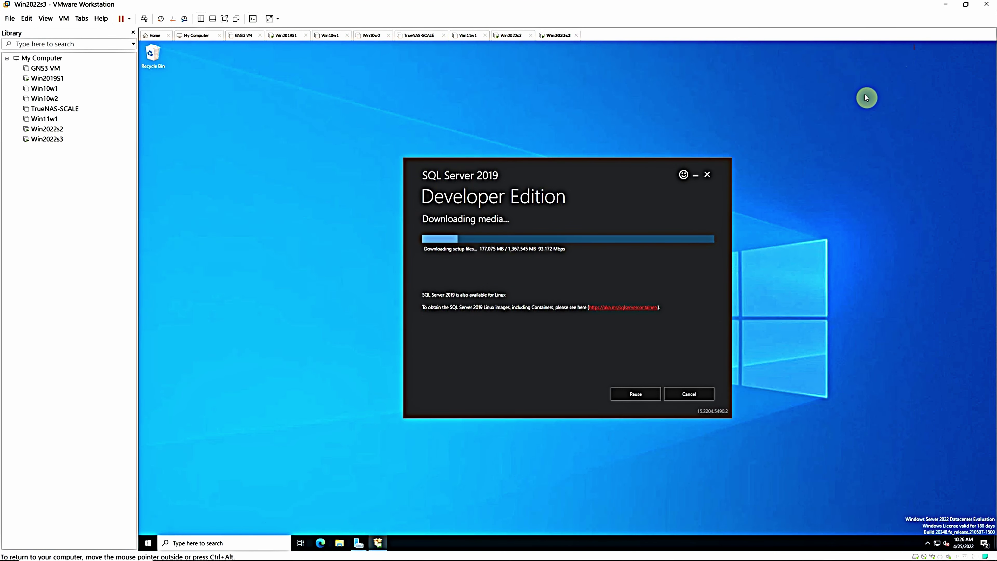
Check the Downloads folder for the SQL Server files, then exit the installer once the ISO download finishes
{"action": "left_click", "coordinate": [339, 543]}
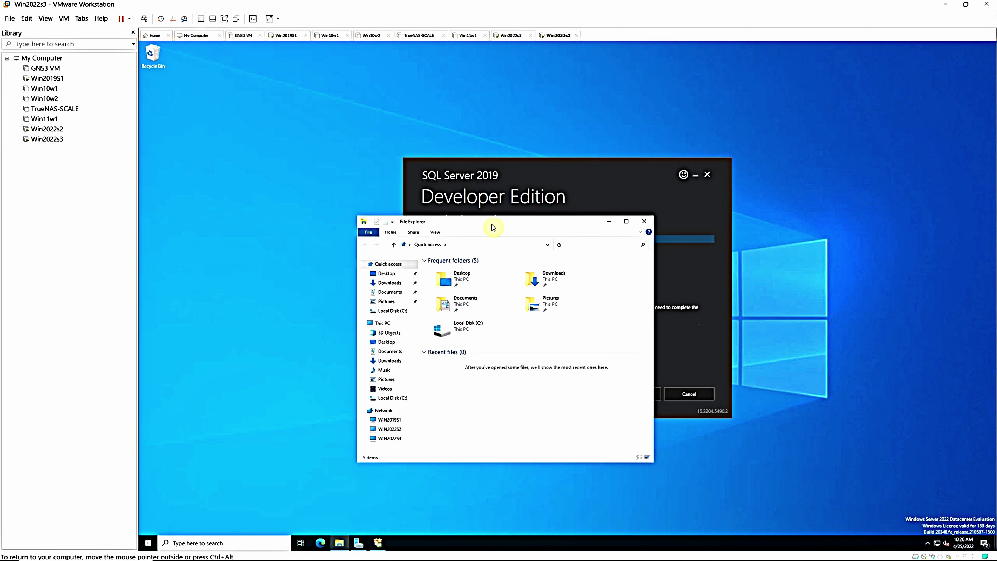
{"action": "left_click", "coordinate": [391, 284]}
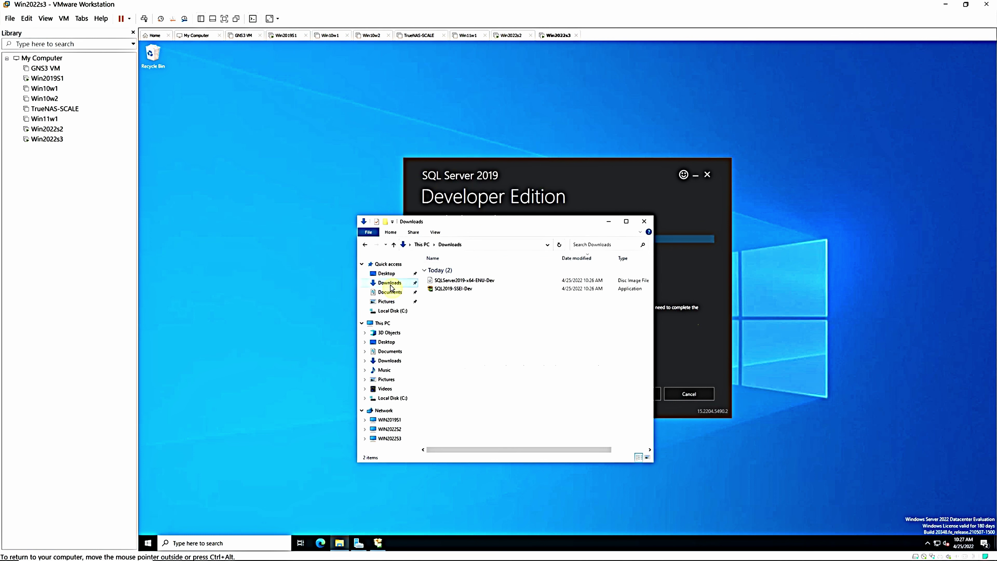
{"action": "left_click_drag", "start_coordinate": [516, 230], "coordinate": [338, 267]}
{"action": "left_click", "coordinate": [595, 199]}
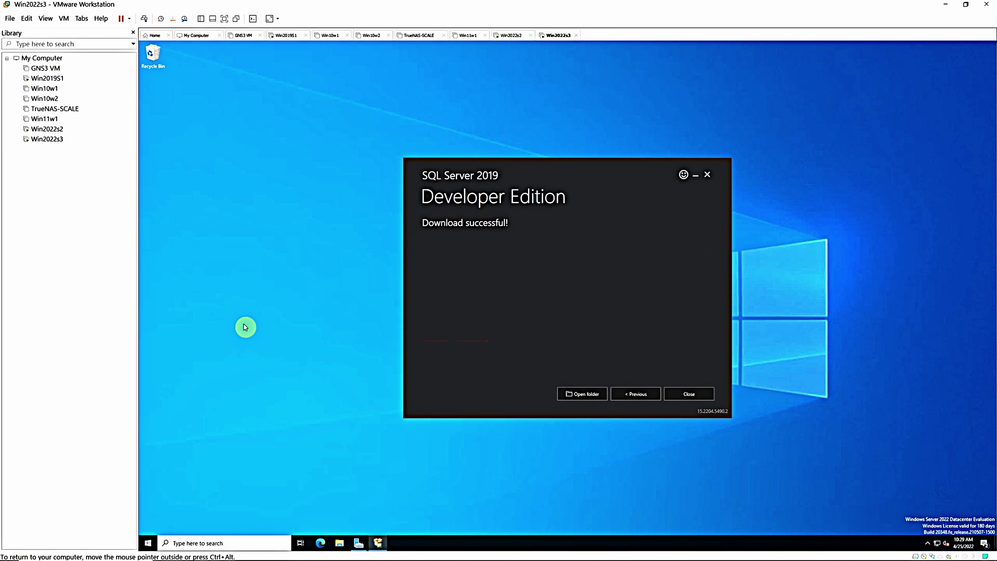
{"action": "left_click", "coordinate": [707, 175]}
Confirm quitting the installer, then relaunch SQL2019-SSEI-Dev from the Downloads folder in File Explorer
{"action": "left_click", "coordinate": [565, 310]}
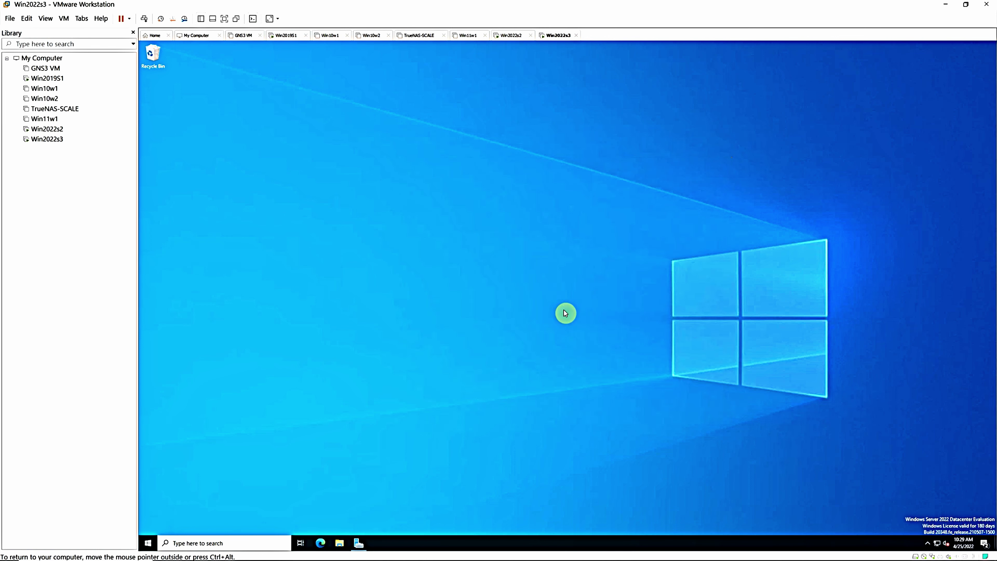
{"action": "left_click", "coordinate": [338, 543]}
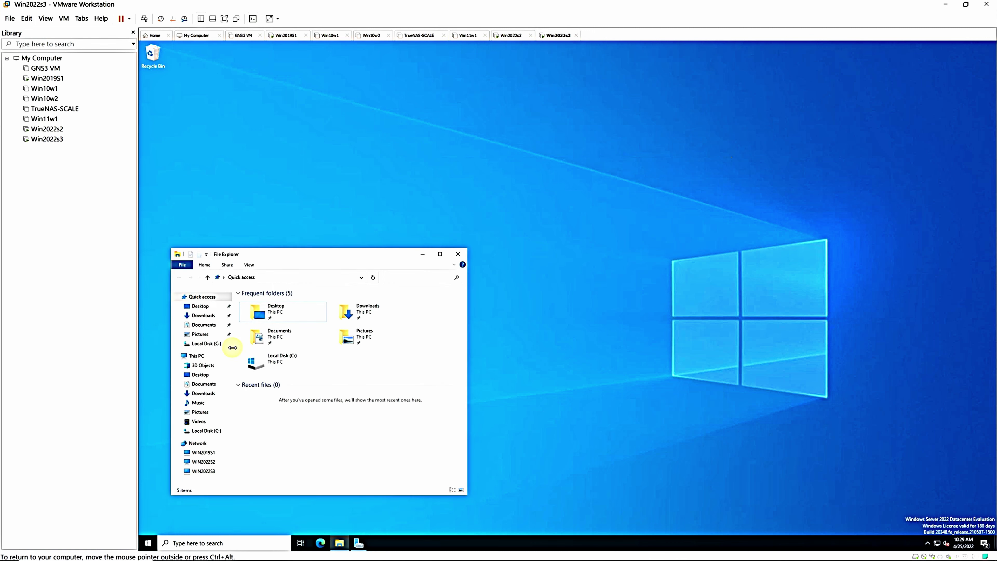
{"action": "left_click", "coordinate": [204, 317]}
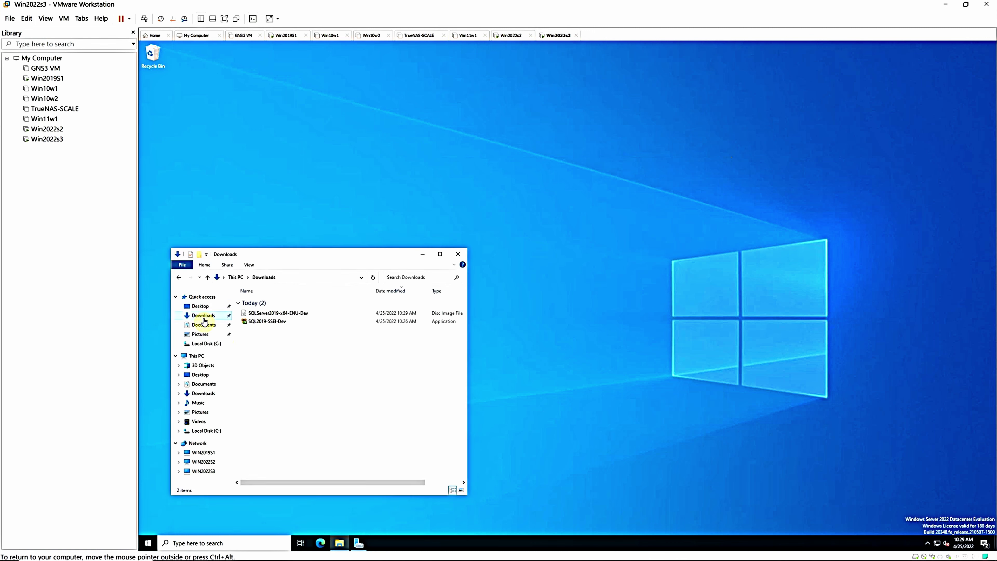
{"action": "right_click", "coordinate": [277, 326]}
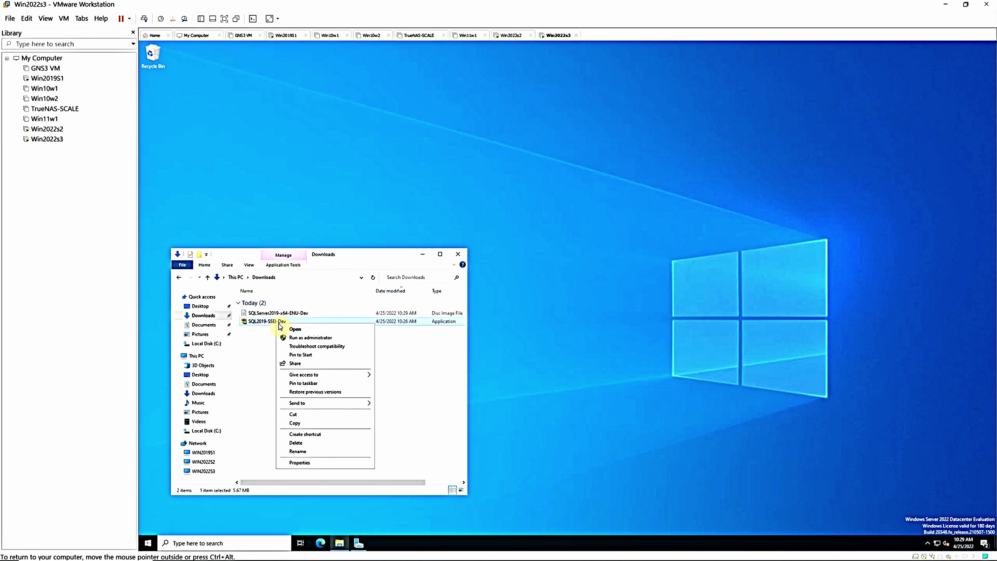
{"action": "left_click", "coordinate": [294, 329]}
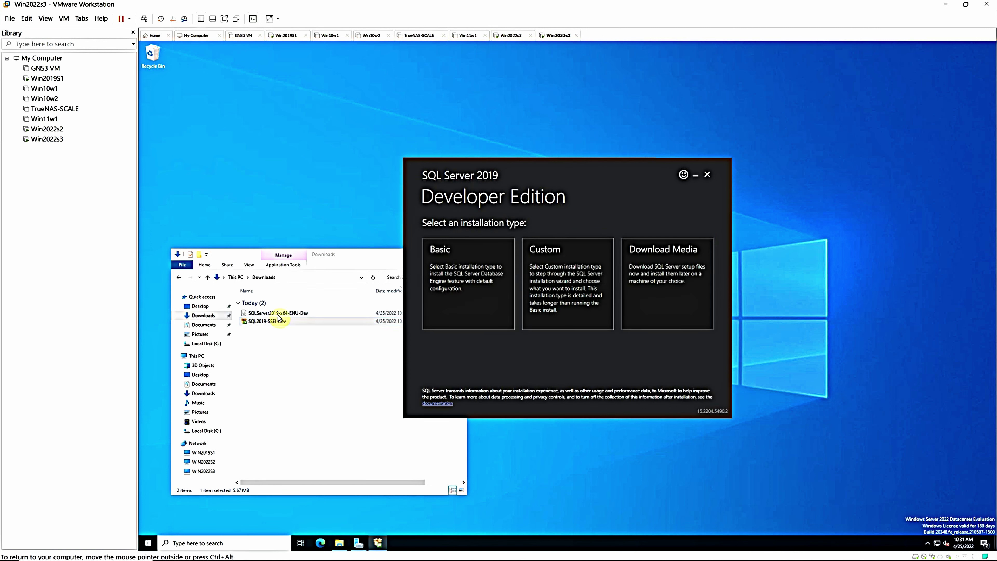
Choose the Custom installation type and install with the package downloading to C:\SQL2019
{"action": "left_click", "coordinate": [542, 295]}
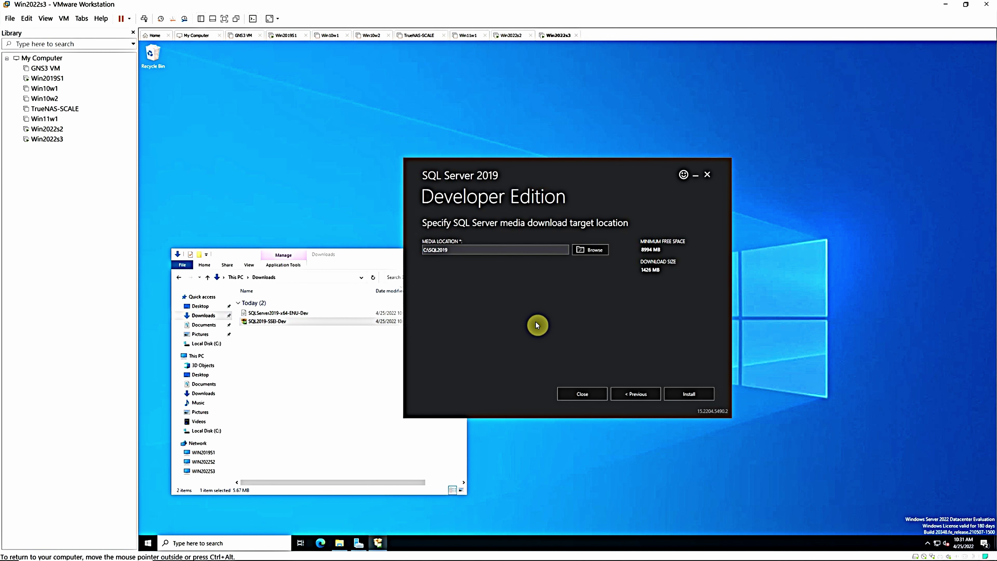
{"action": "left_click", "coordinate": [683, 394]}
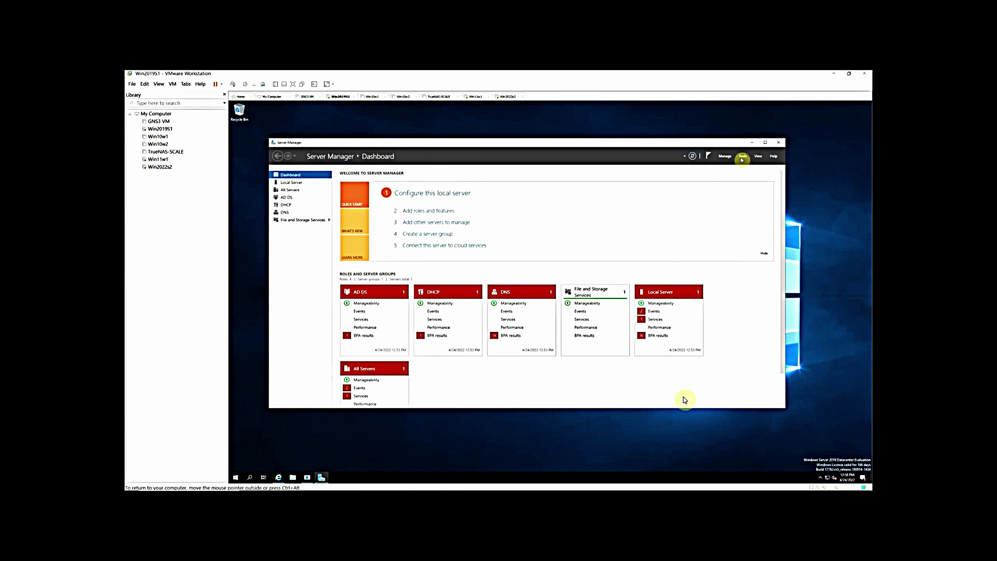
Open Active Directory Users and Computers from Server Manager Tools and start a new user in Users
{"action": "left_click", "coordinate": [742, 158]}
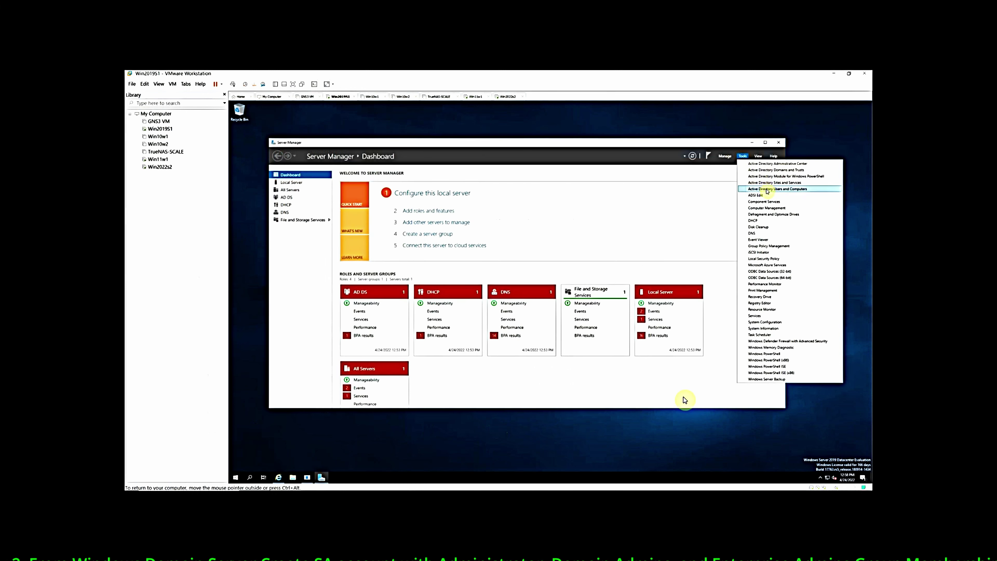
{"action": "left_click", "coordinate": [768, 190]}
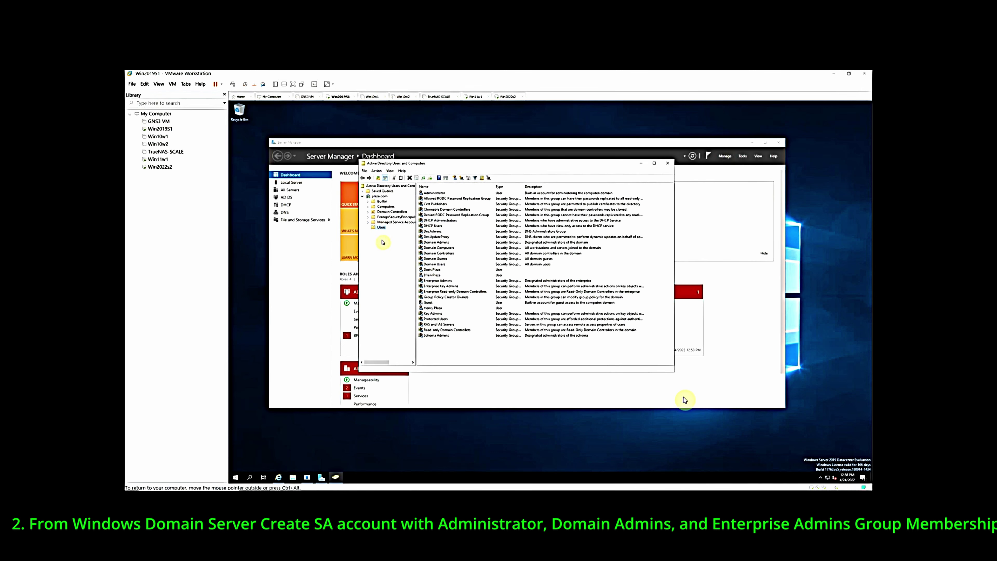
{"action": "right_click", "coordinate": [382, 228]}
{"action": "mouse_move", "coordinate": [404, 245]}
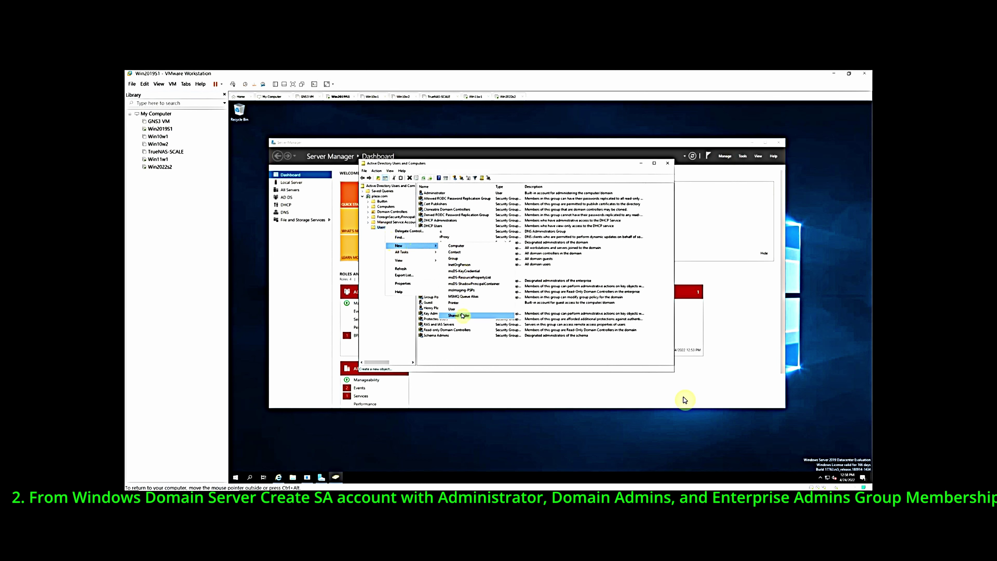
{"action": "left_click", "coordinate": [466, 312]}
Enter first name 'sa' and user logon name 'SA' for the new user
{"action": "type", "text": "sa"}
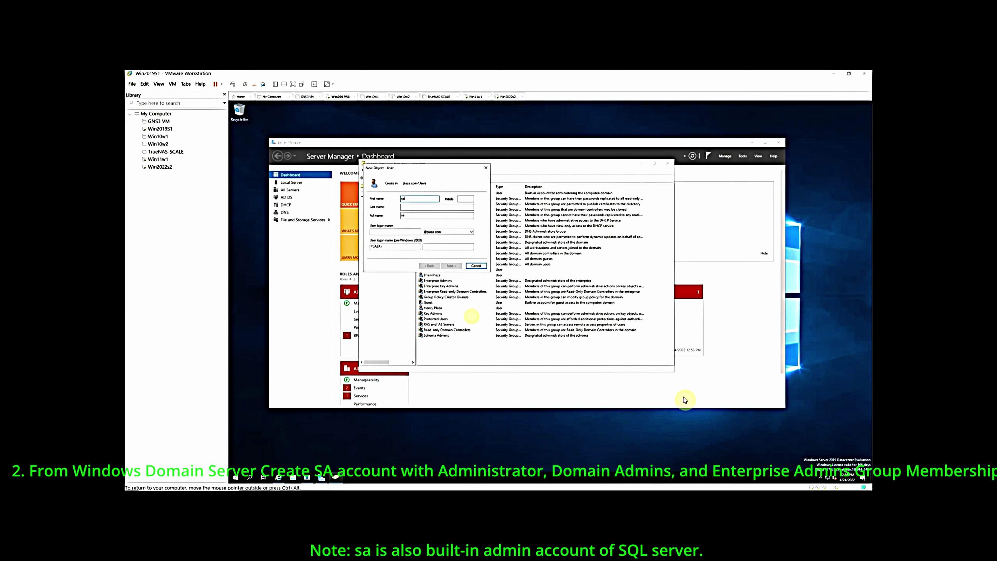
{"action": "key", "text": "Tab"}
{"action": "key", "text": "Tab"}
{"action": "key", "text": "Tab"}
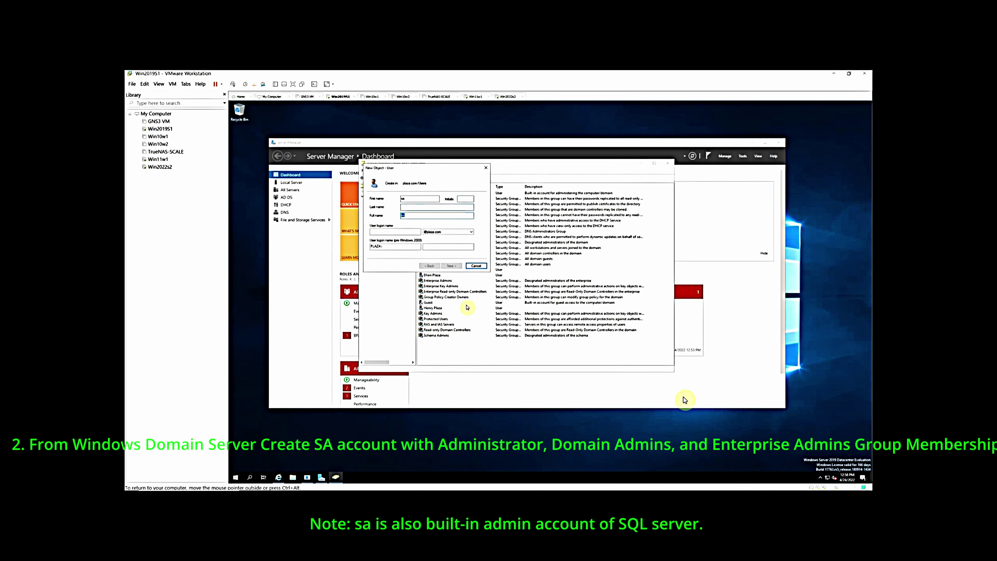
{"action": "key", "text": "Tab"}
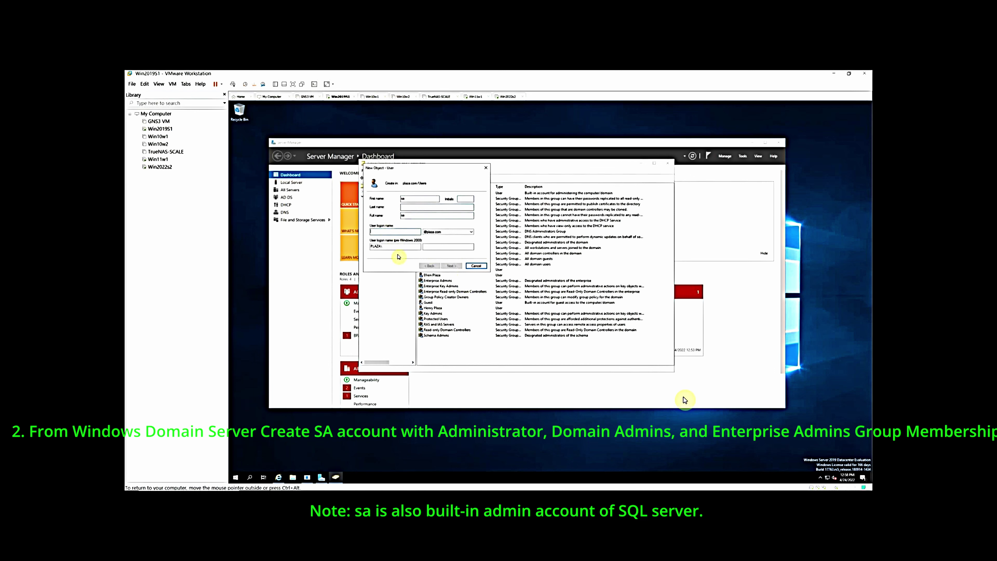
{"action": "type", "text": "SA"}
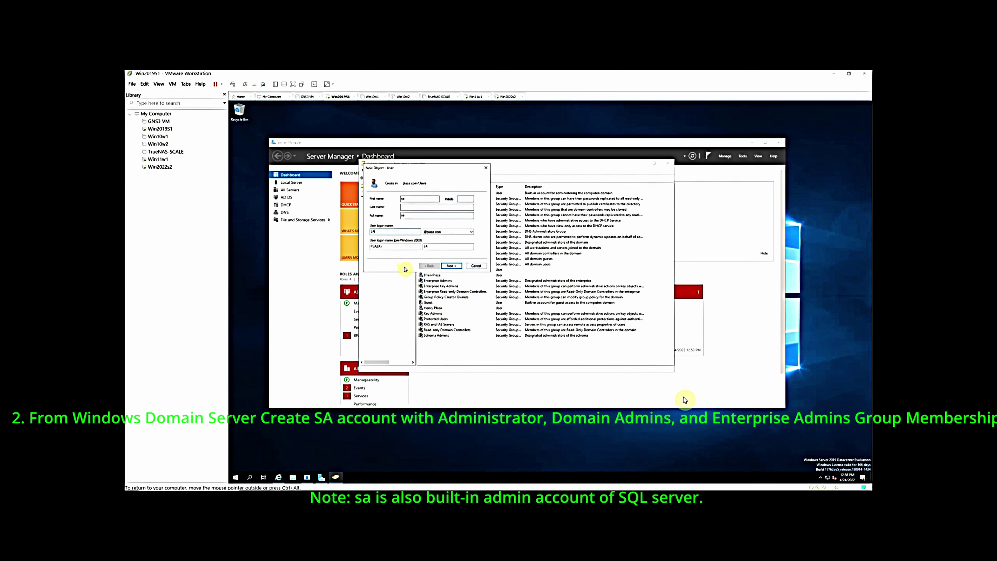
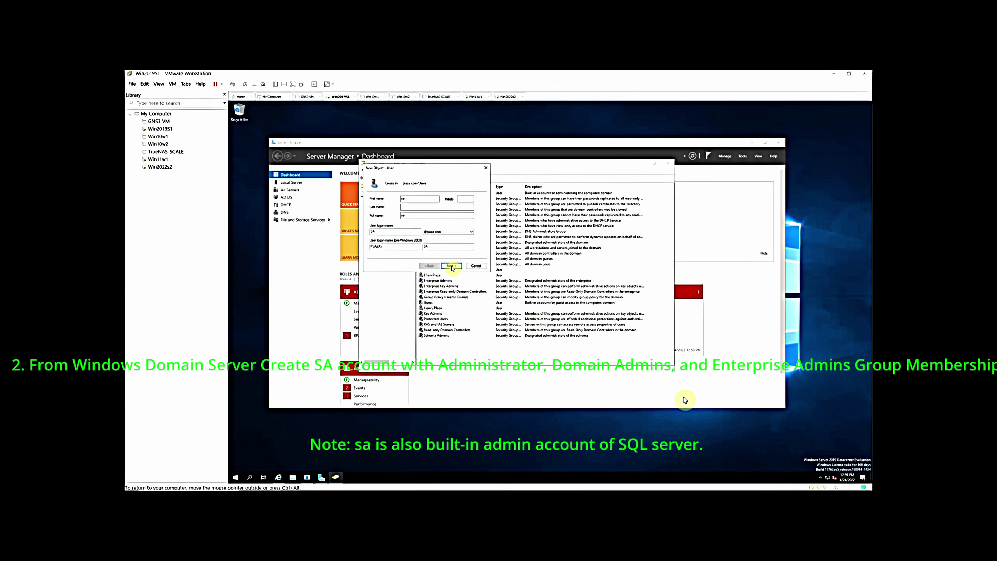
On the wizard's password page, enter and confirm the new user's account password
{"action": "left_click", "coordinate": [452, 266]}
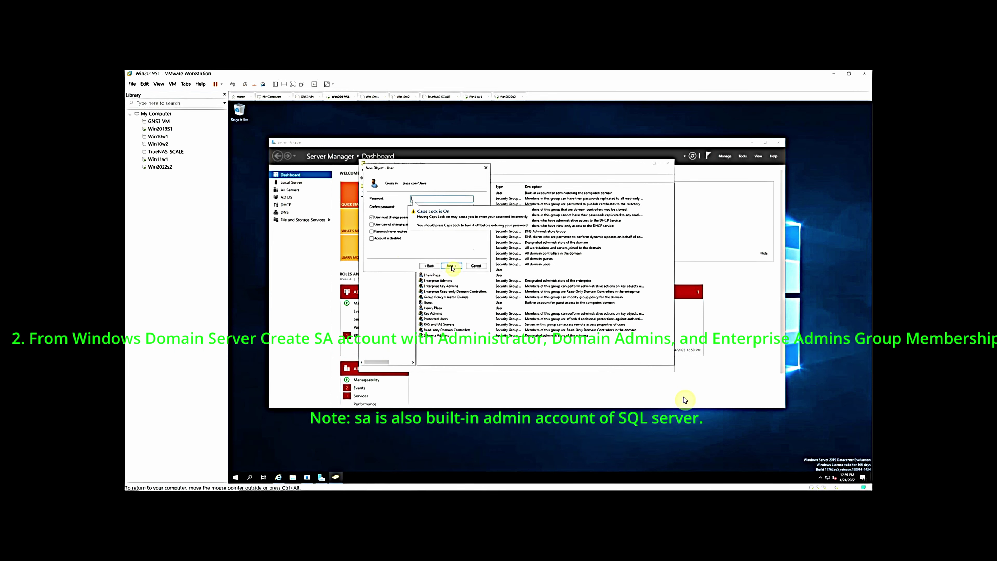
{"action": "key", "text": "Caps_Lock"}
{"action": "type", "text": "Pa"}
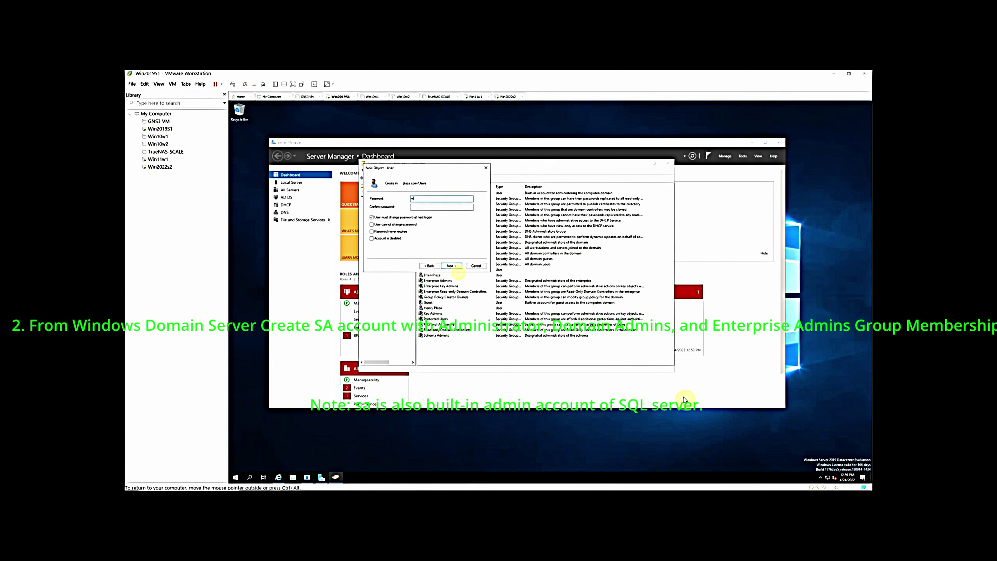
{"action": "type", "text": "sswo"}
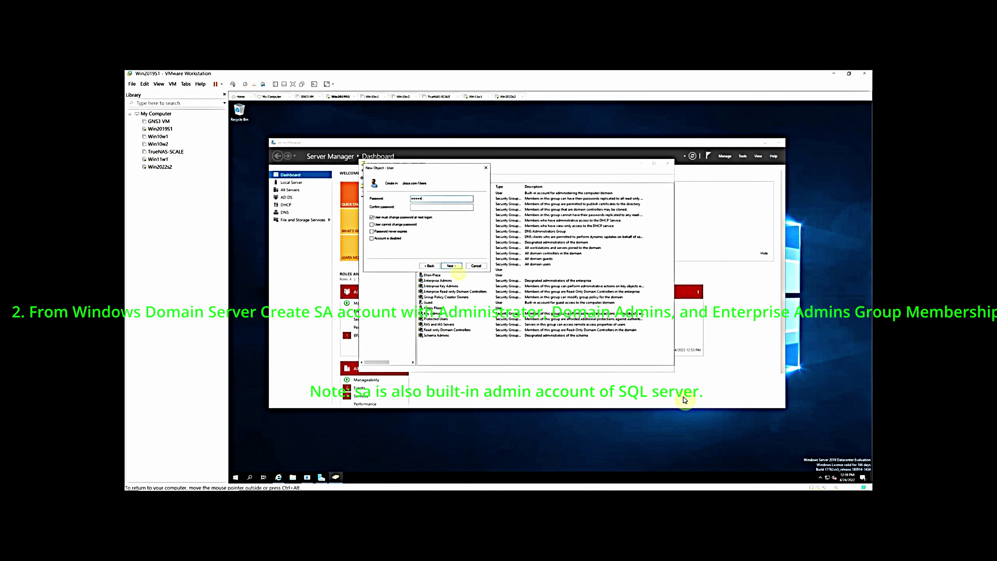
{"action": "type", "text": "rd123"}
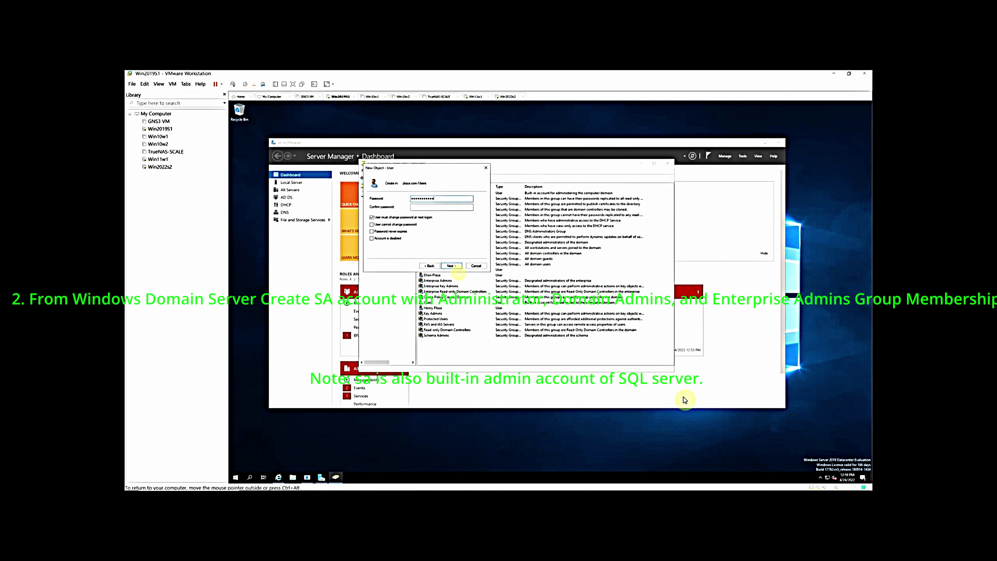
{"action": "type", "text": "!"}
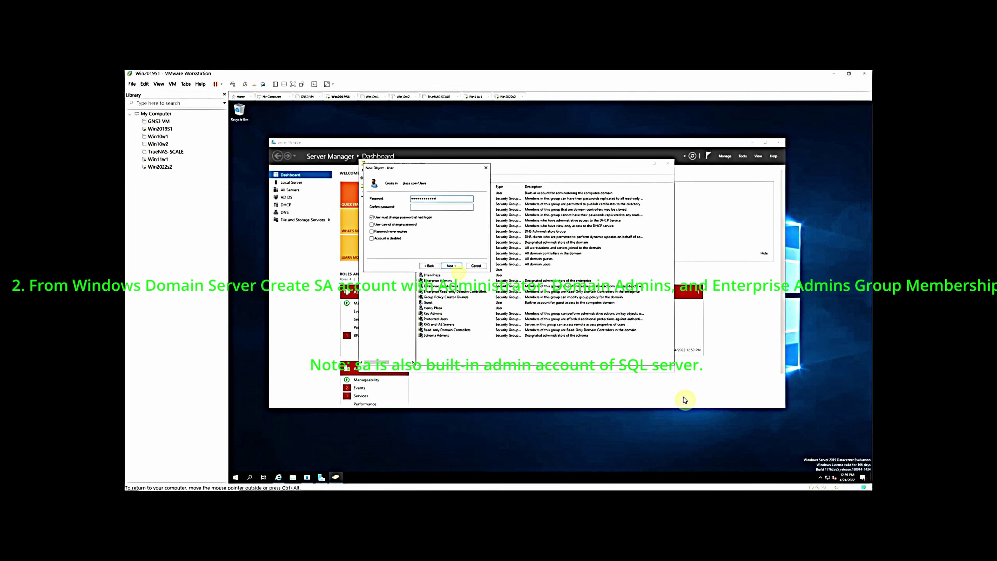
{"action": "key", "text": "Tab"}
{"action": "type", "text": "P"}
{"action": "type", "text": "ssw0"}
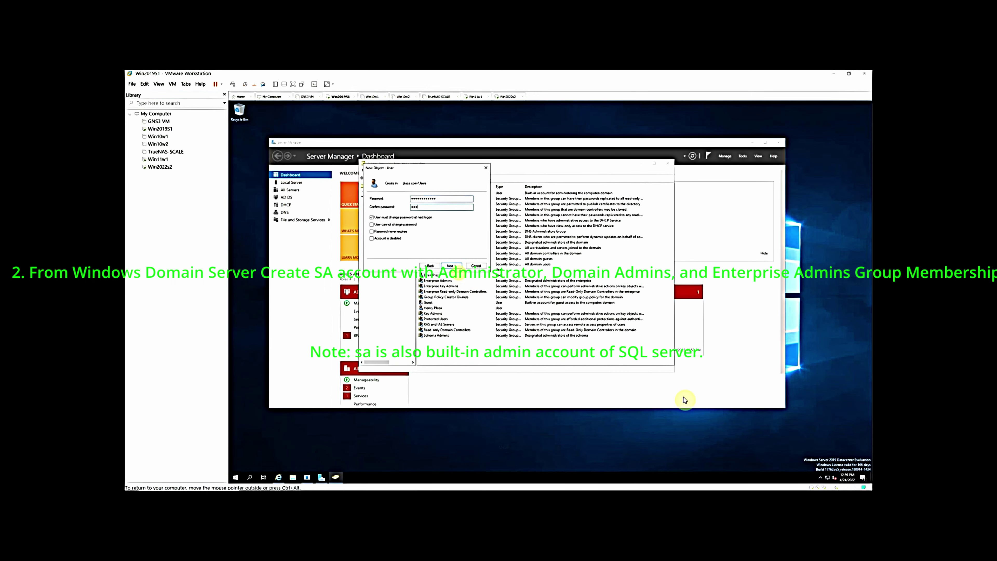
{"action": "type", "text": "rd1234"}
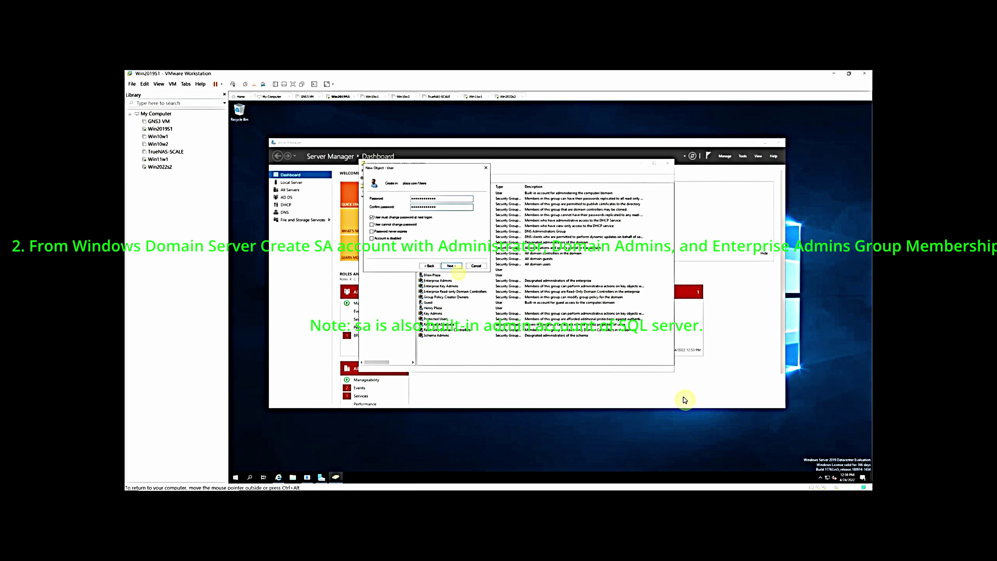
Clear 'User must change password at next logon', enable 'Password never expires', and reach the summary
{"action": "left_click", "coordinate": [372, 217]}
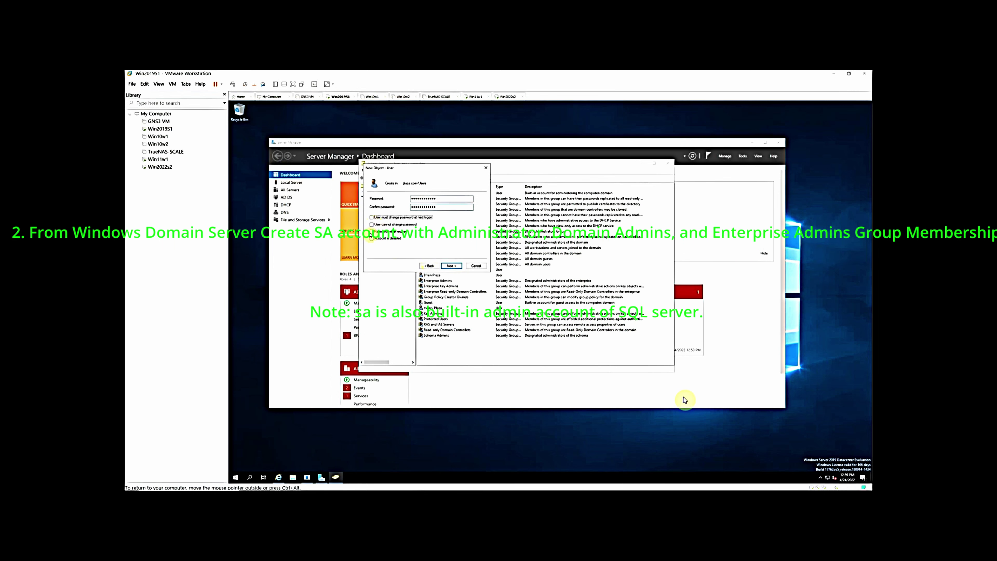
{"action": "left_click", "coordinate": [371, 232]}
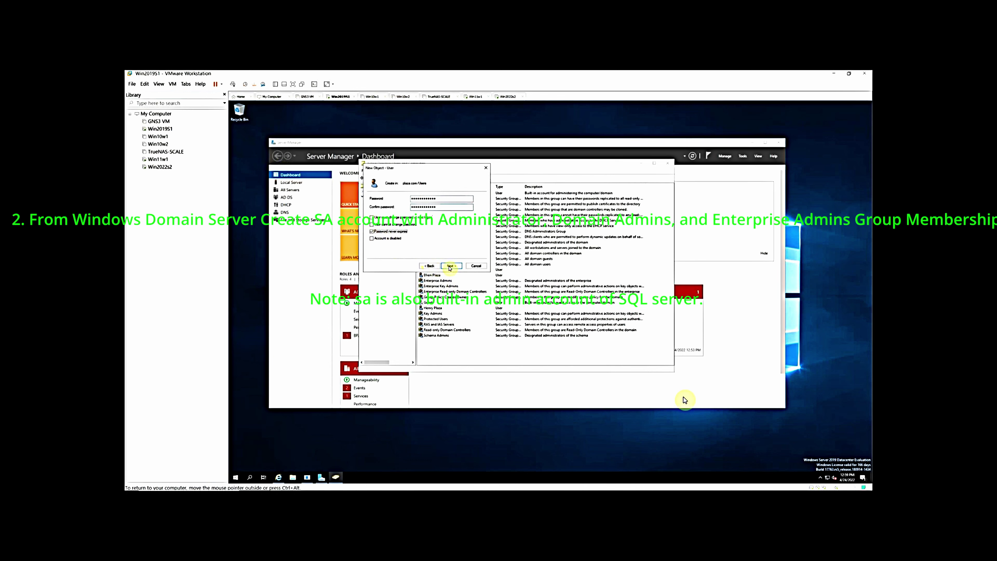
{"action": "left_click", "coordinate": [450, 266]}
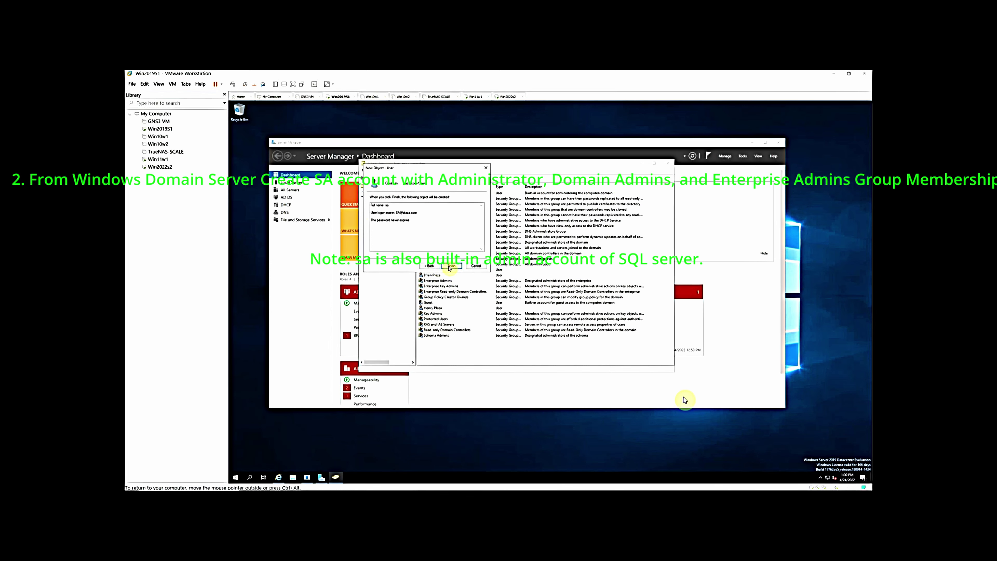
Finish creating user sa and view the Member Of tab in its properties
{"action": "left_click", "coordinate": [450, 266]}
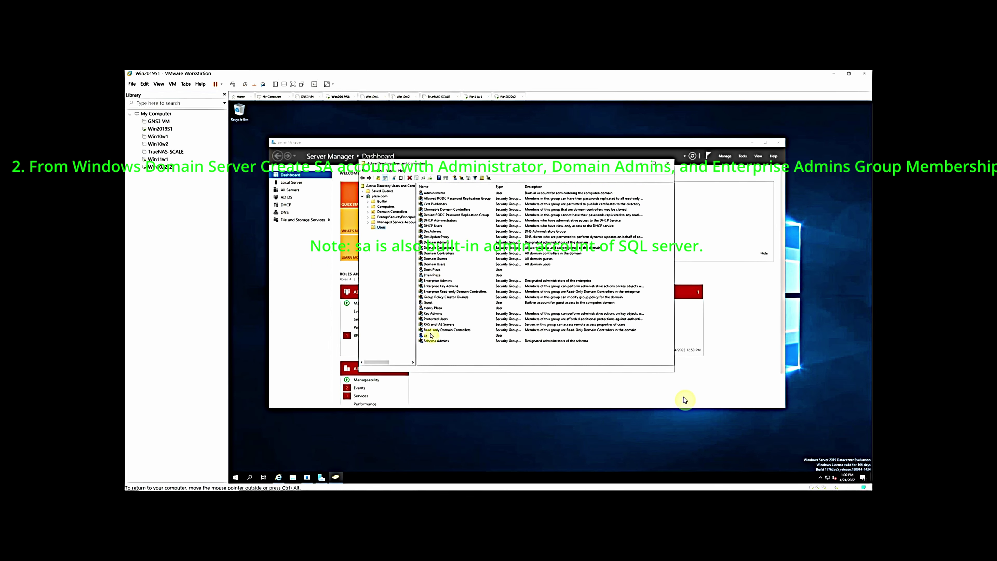
{"action": "right_click", "coordinate": [430, 335]}
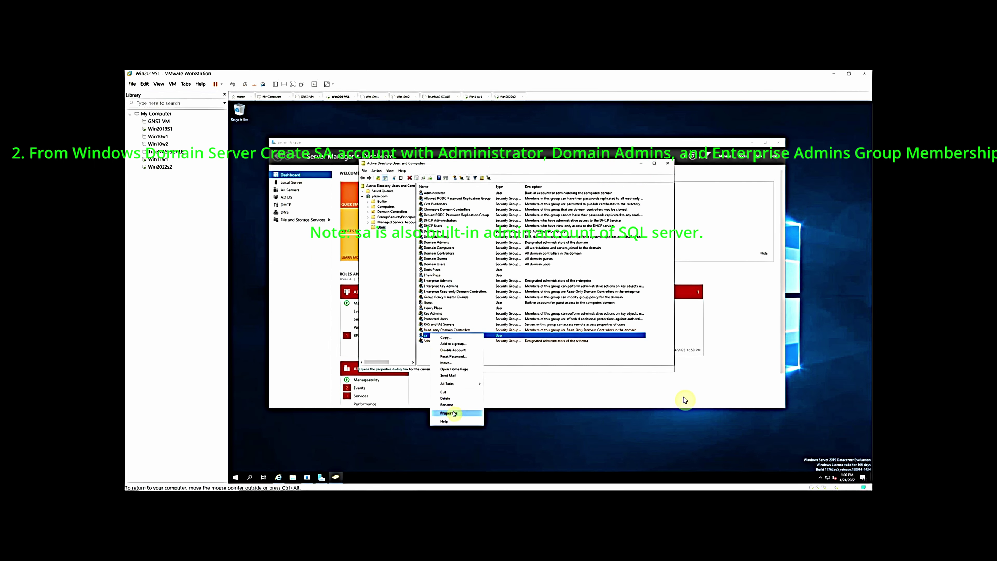
{"action": "left_click", "coordinate": [449, 413]}
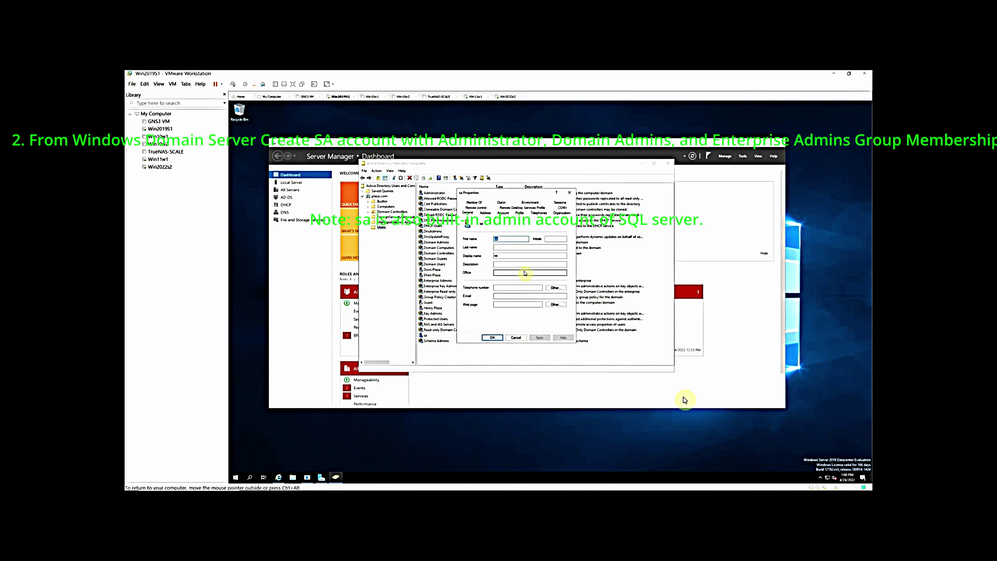
{"action": "left_click", "coordinate": [473, 202]}
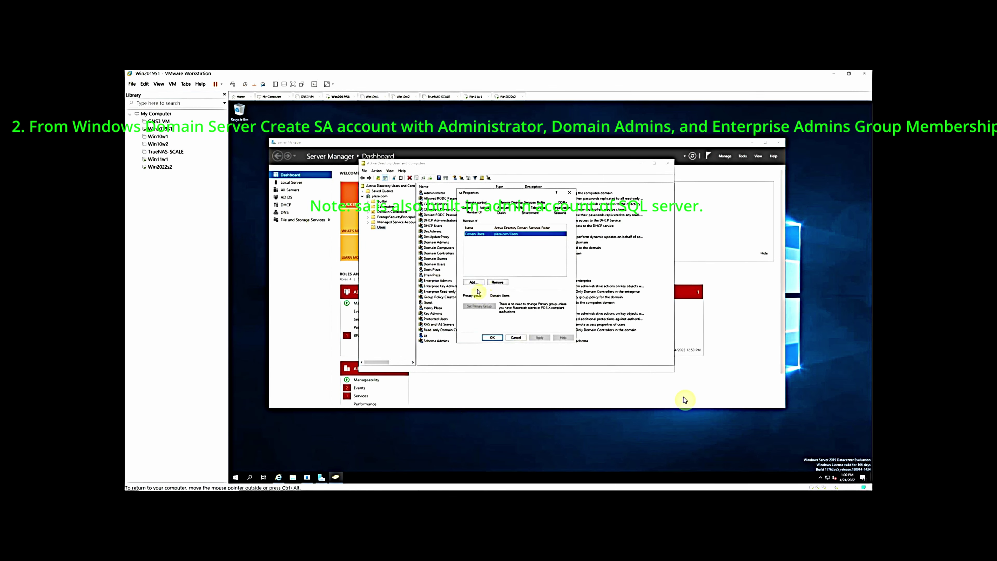
Begin adding sa to a group by entering the group name 'administrator'
{"action": "left_click", "coordinate": [473, 282]}
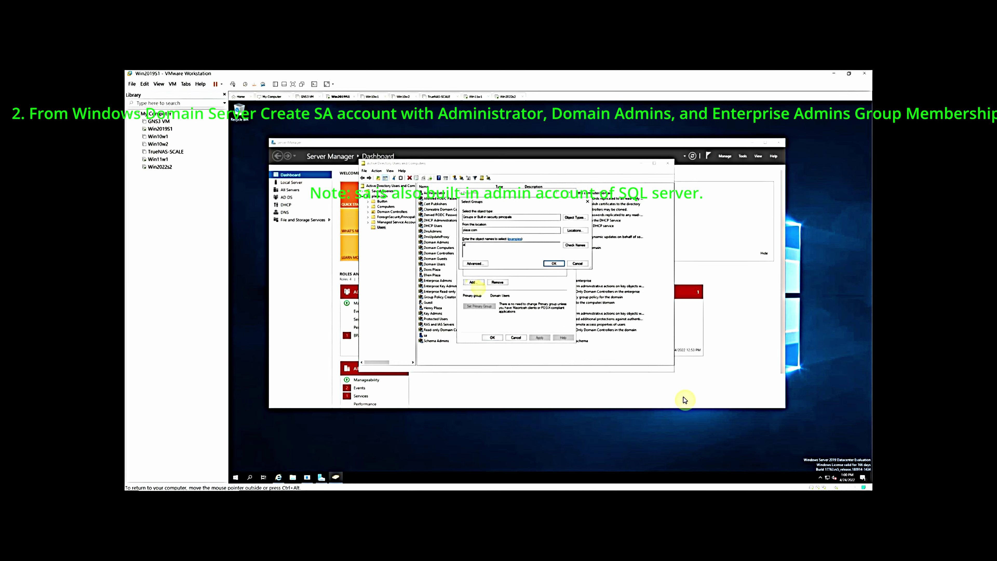
{"action": "type", "text": "administrat"}
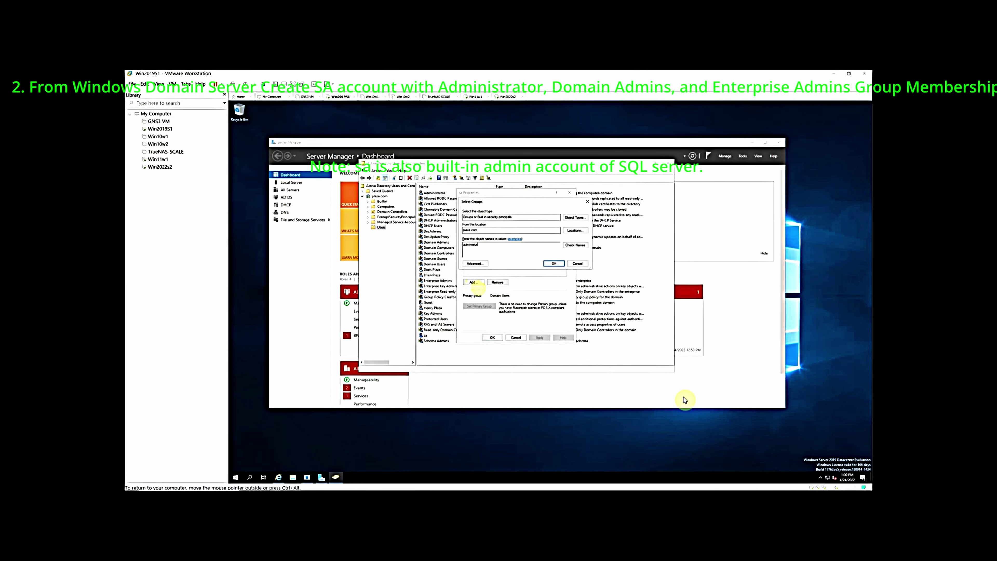
{"action": "key", "text": "BackSpace"}
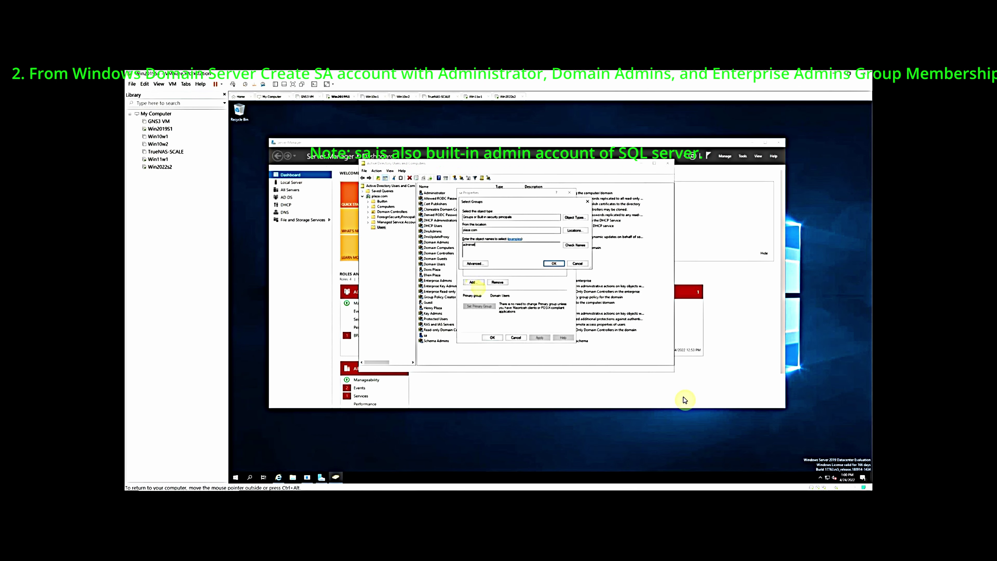
{"action": "type", "text": "tor"}
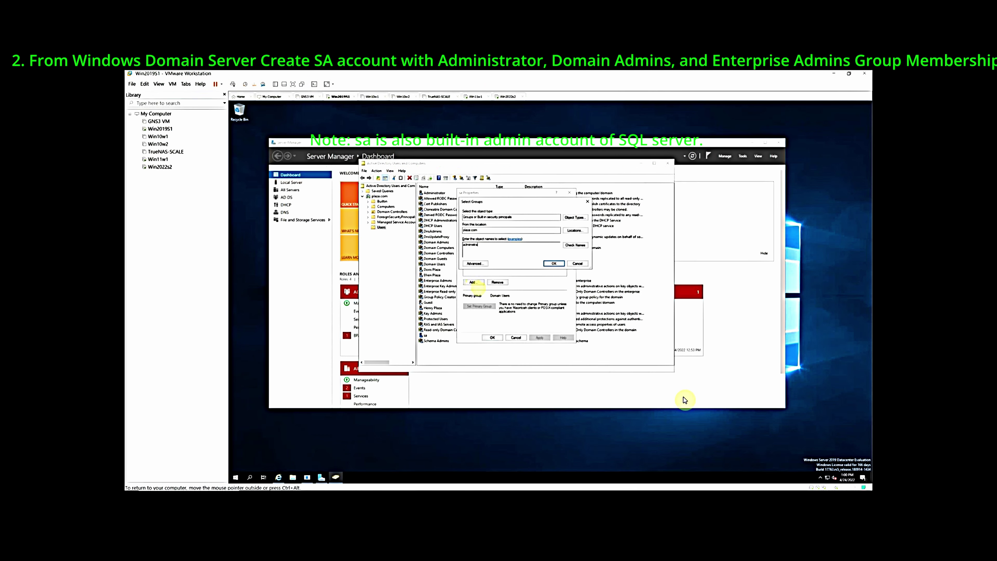
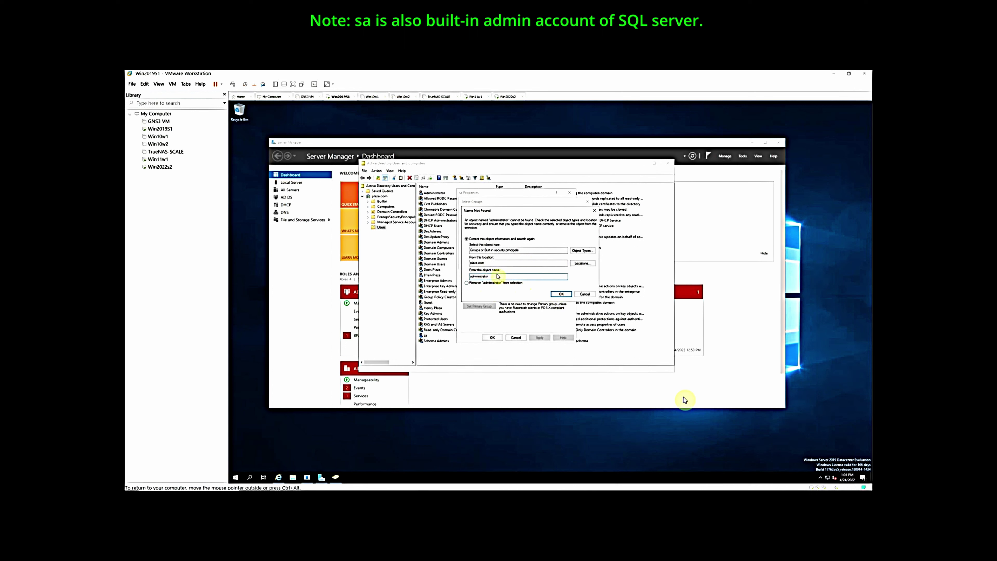
Add sa to Administrators, Domain Admins and Enterprise Admins, save its properties, and close ADUC
{"action": "key", "text": "BackSpace"}
{"action": "key", "text": "BackSpace"}
{"action": "key", "text": "BackSpace"}
{"action": "key", "text": "BackSpace"}
{"action": "key", "text": "BackSpace"}
{"action": "key", "text": "BackSpace"}
{"action": "key", "text": "BackSpace"}
{"action": "key", "text": "BackSpace"}
{"action": "key", "text": "BackSpace"}
{"action": "key", "text": "BackSpace"}
{"action": "key", "text": "BackSpace"}
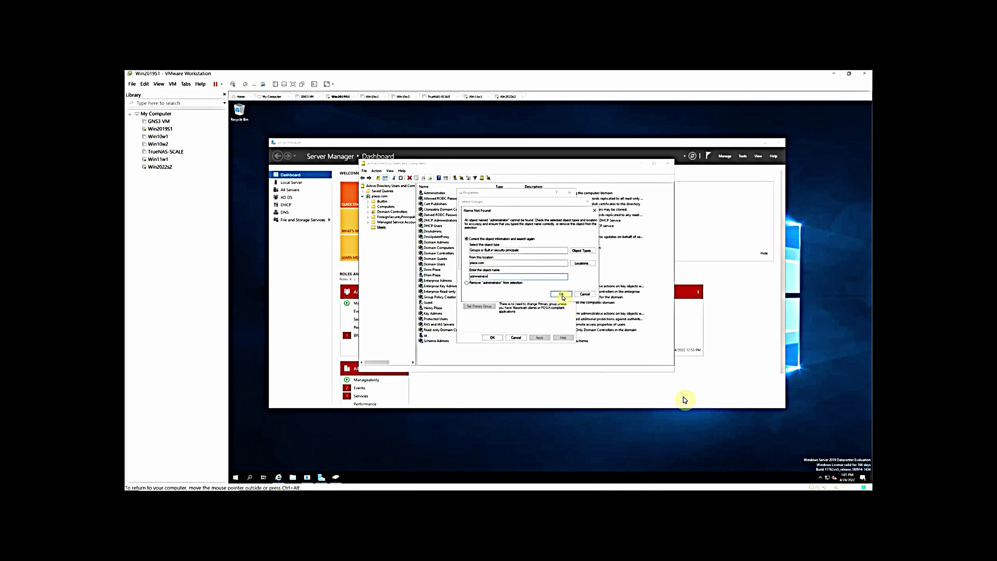
{"action": "left_click", "coordinate": [561, 295]}
{"action": "left_click", "coordinate": [554, 263]}
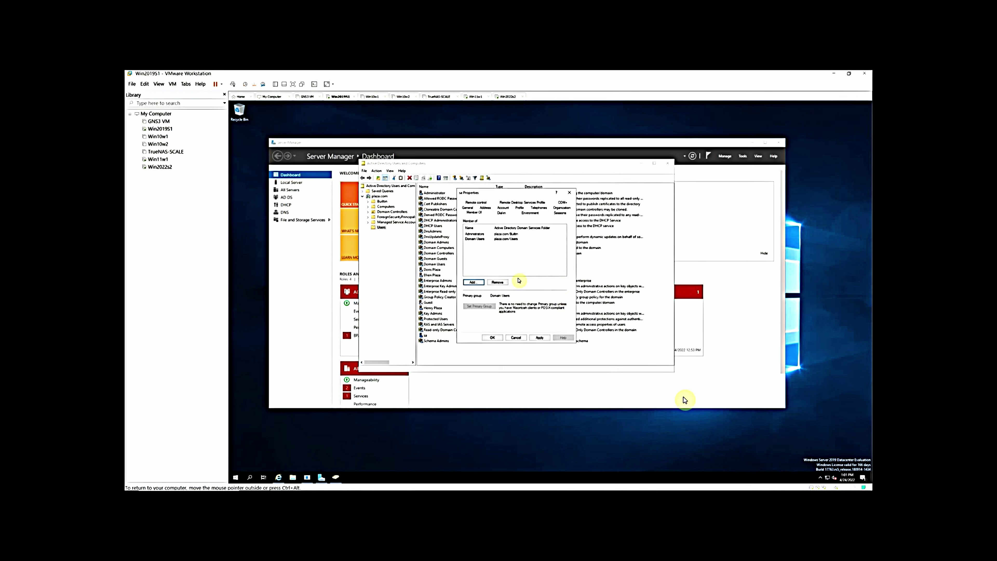
{"action": "left_click", "coordinate": [474, 284]}
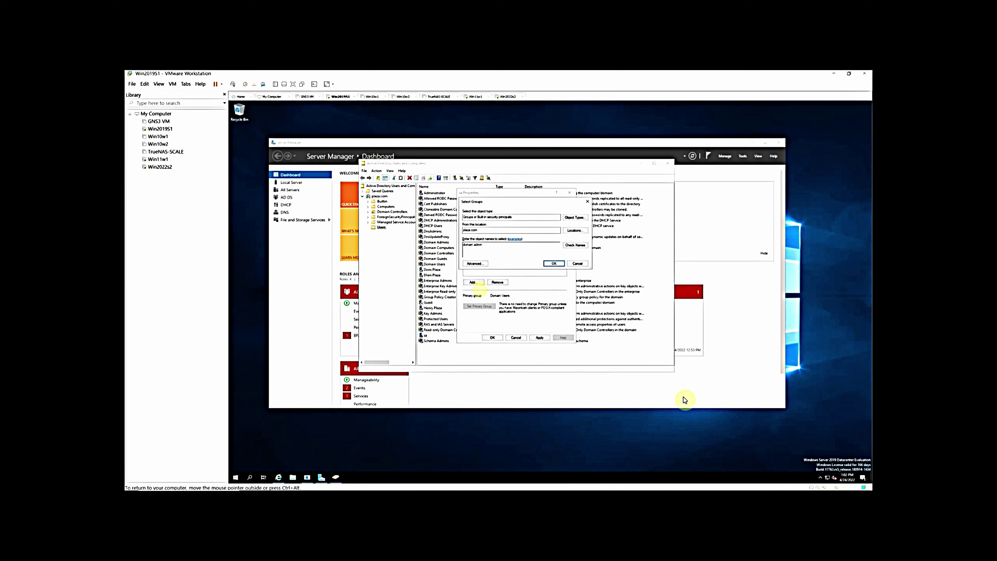
{"action": "key", "text": "Return"}
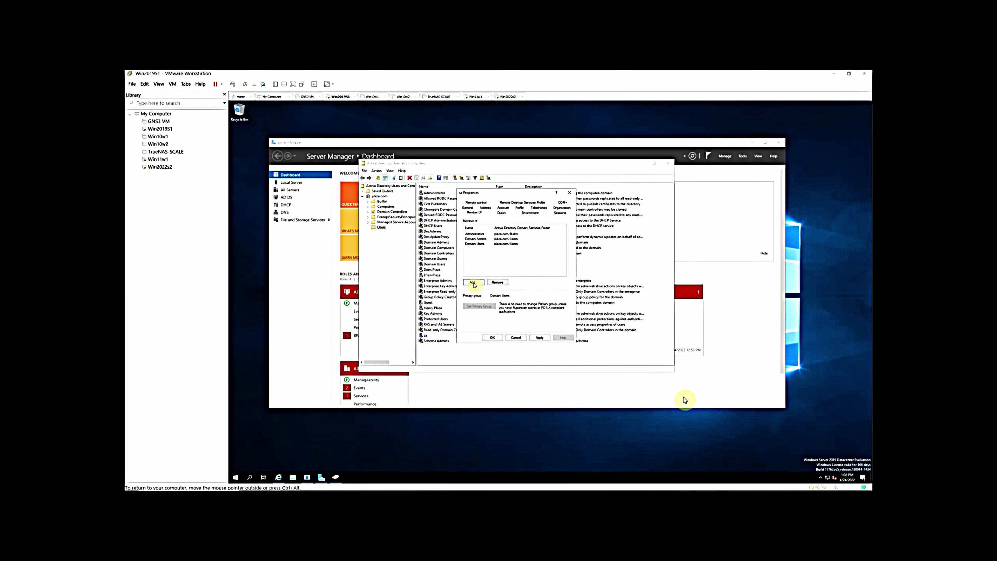
{"action": "key", "text": "Return"}
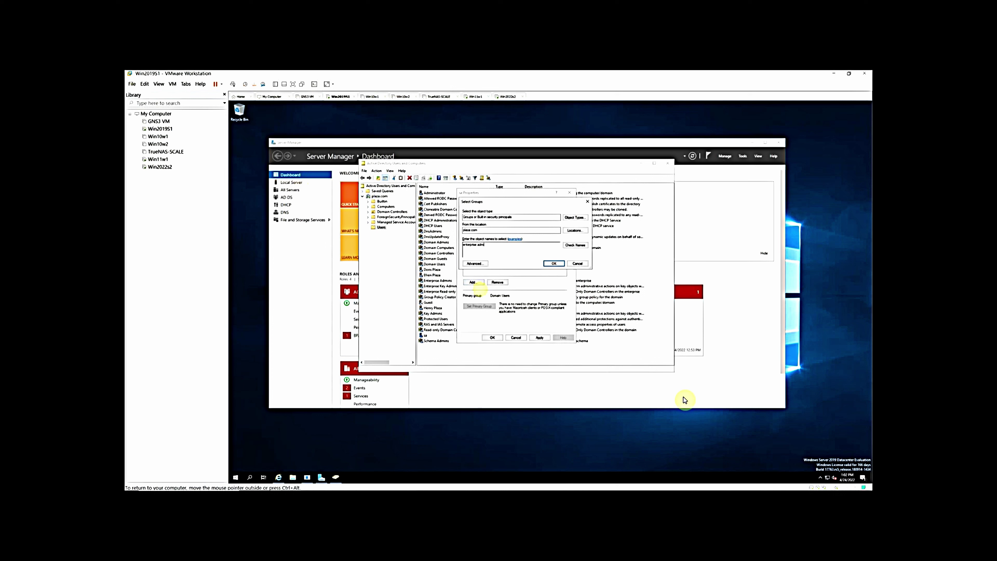
{"action": "key", "text": "Return"}
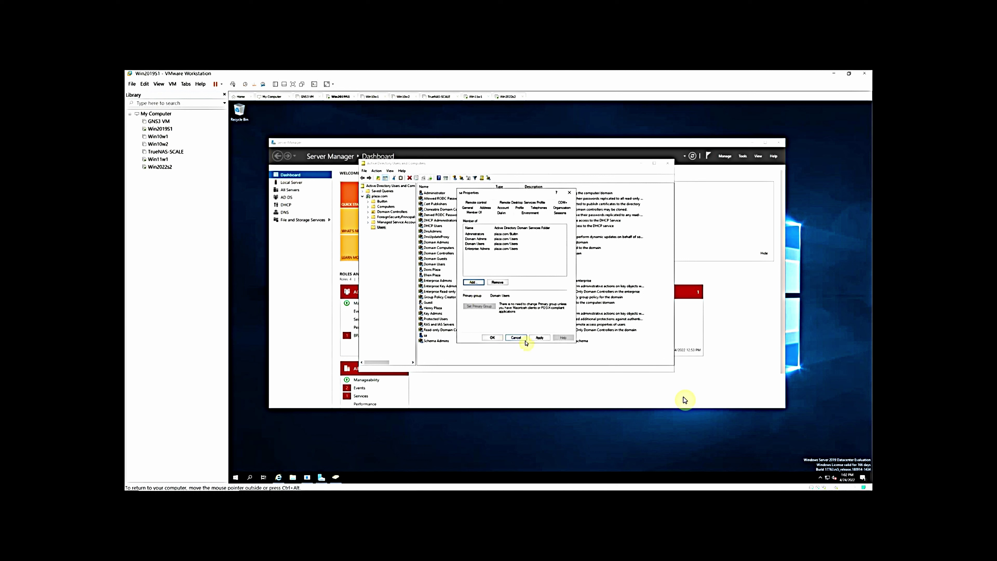
{"action": "left_click", "coordinate": [492, 338]}
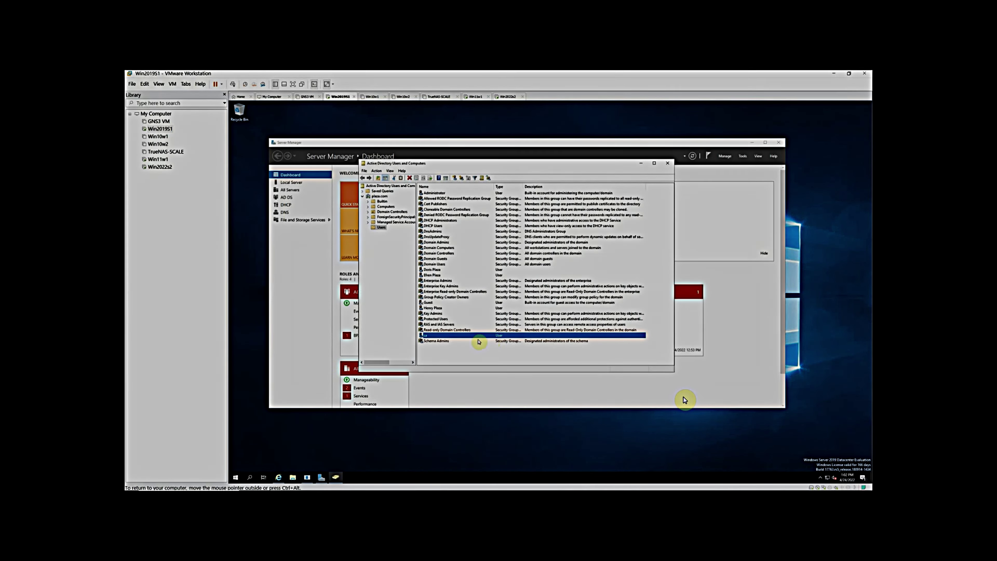
{"action": "left_click", "coordinate": [336, 476]}
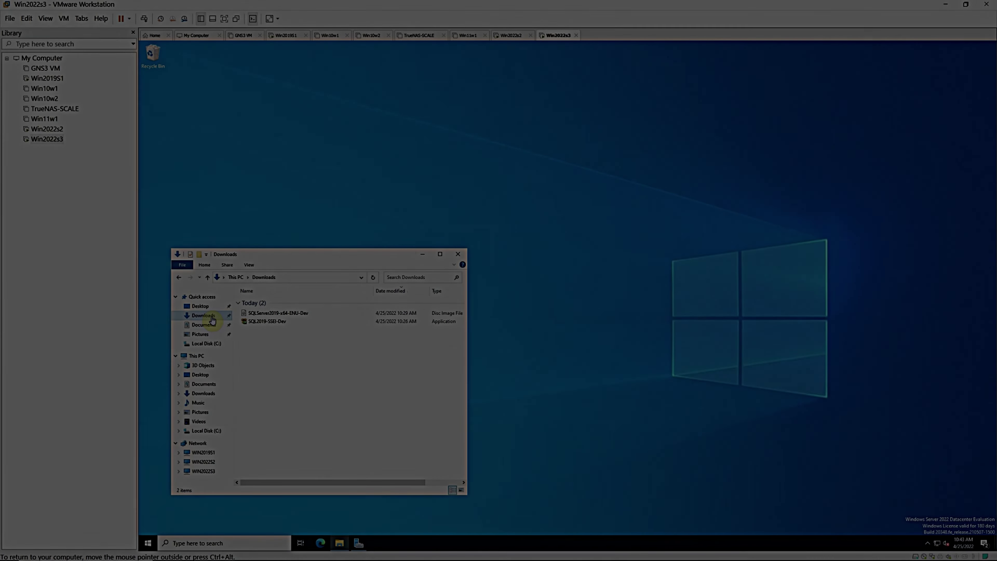
Run SQL2019-SSEI-Dev and download the Custom installation media to C:\SQL2019
{"action": "left_click", "coordinate": [271, 321]}
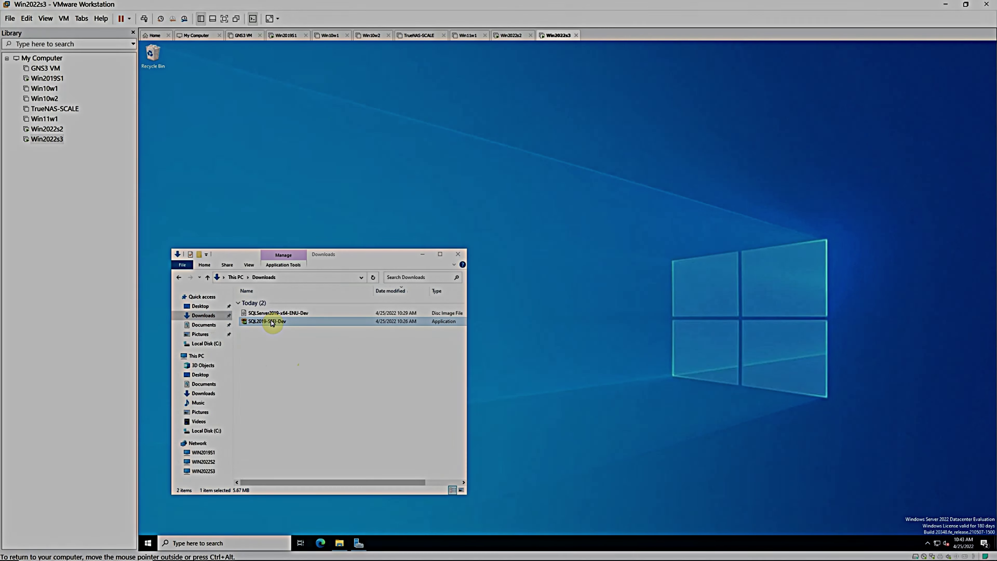
{"action": "double_click", "coordinate": [271, 321]}
{"action": "left_click", "coordinate": [542, 290]}
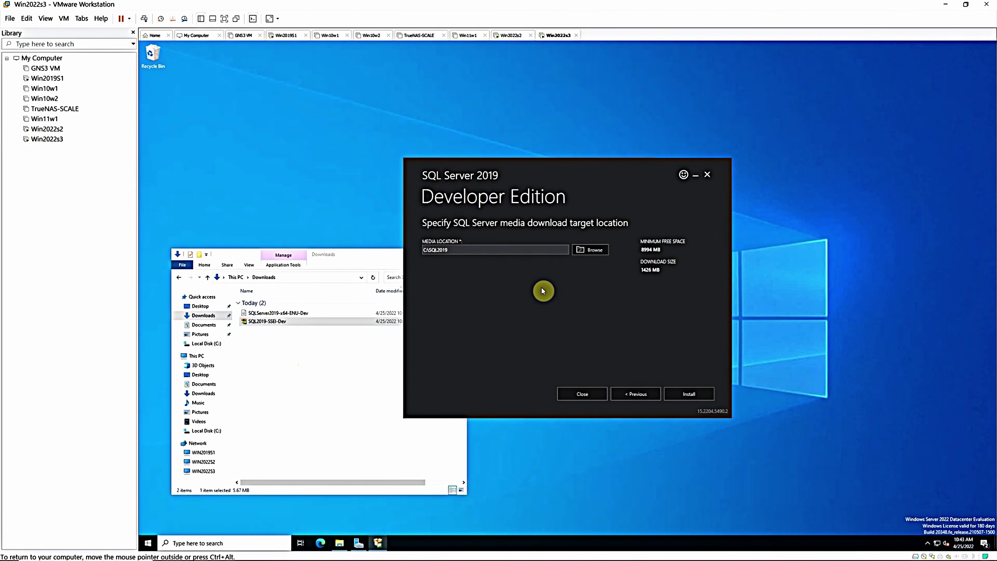
{"action": "left_click", "coordinate": [689, 394]}
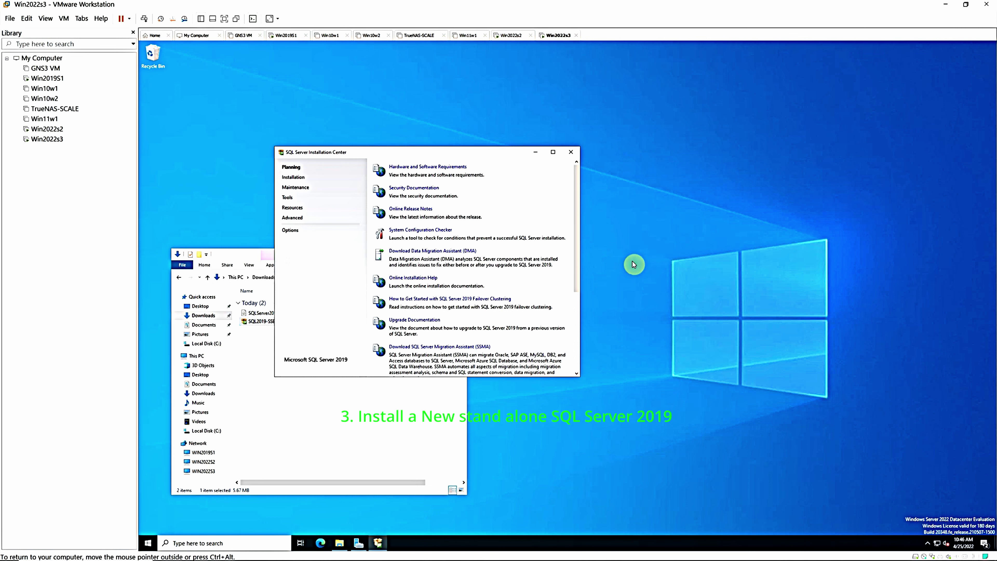
Start a new stand-alone SQL Server installation with Use Microsoft Update enabled
{"action": "left_click", "coordinate": [298, 177]}
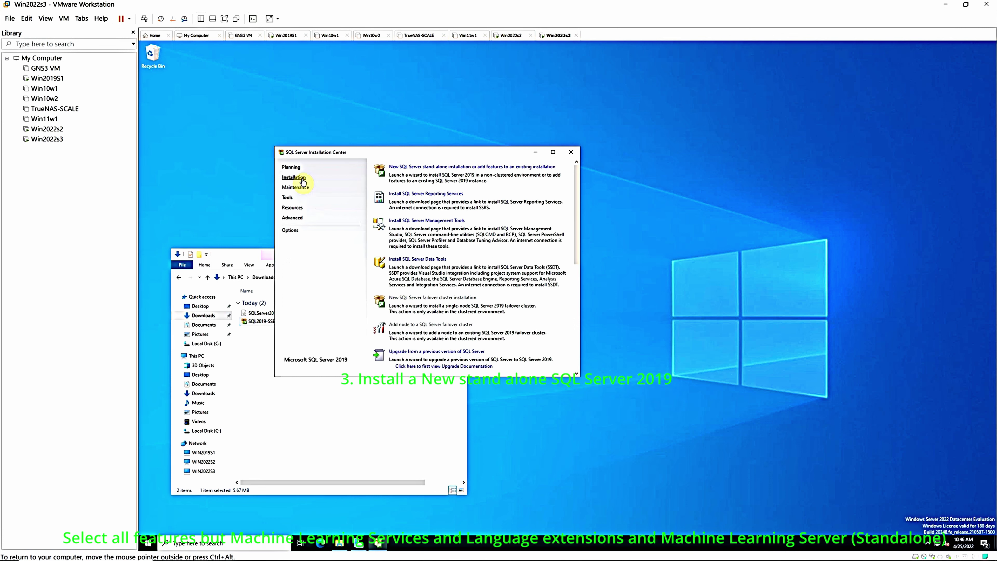
{"action": "left_click", "coordinate": [388, 166]}
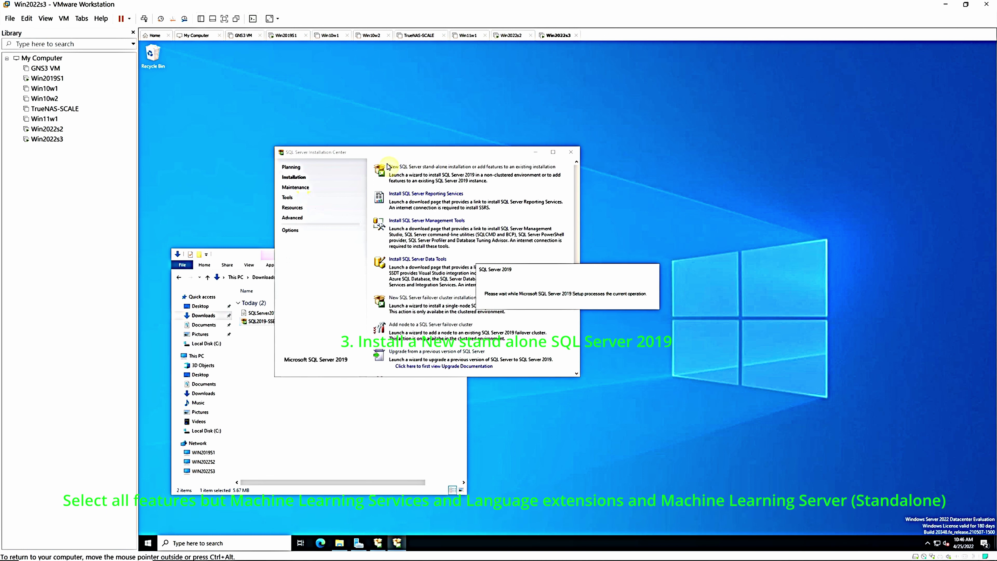
{"action": "left_click", "coordinate": [504, 254]}
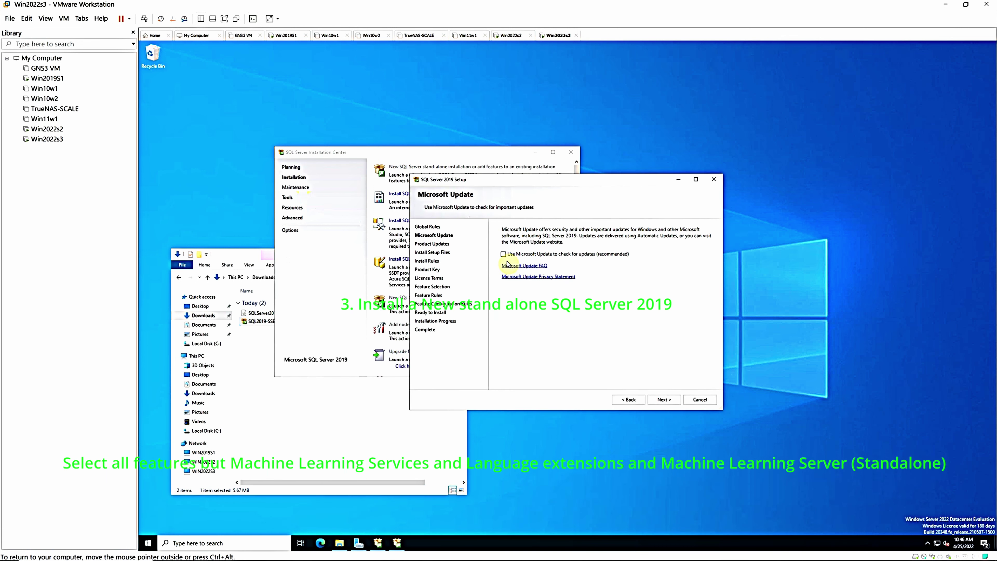
{"action": "left_click", "coordinate": [663, 399]}
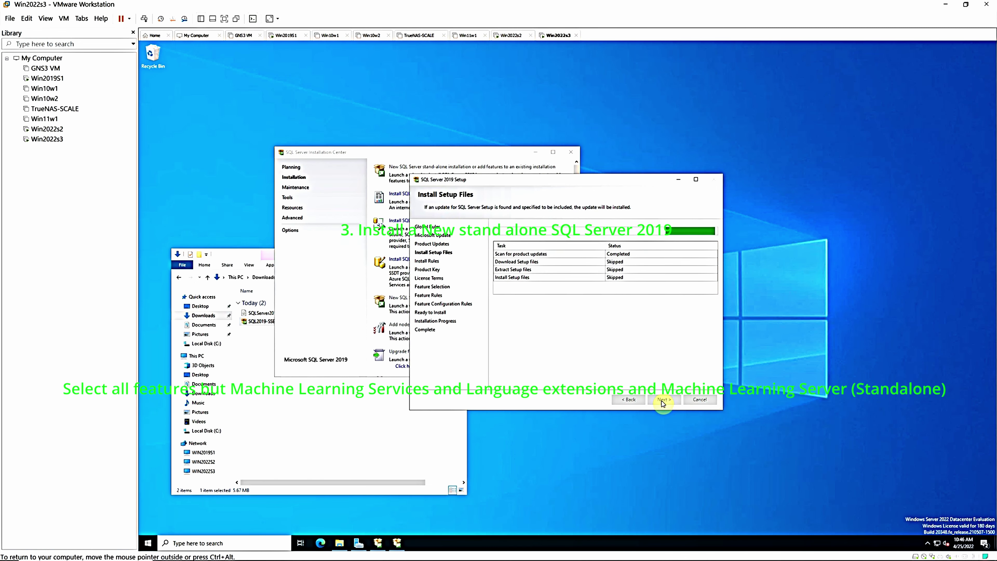
Pass the install rules' firewall warning, keep the Developer edition, and accept the license terms
{"action": "left_click", "coordinate": [663, 305]}
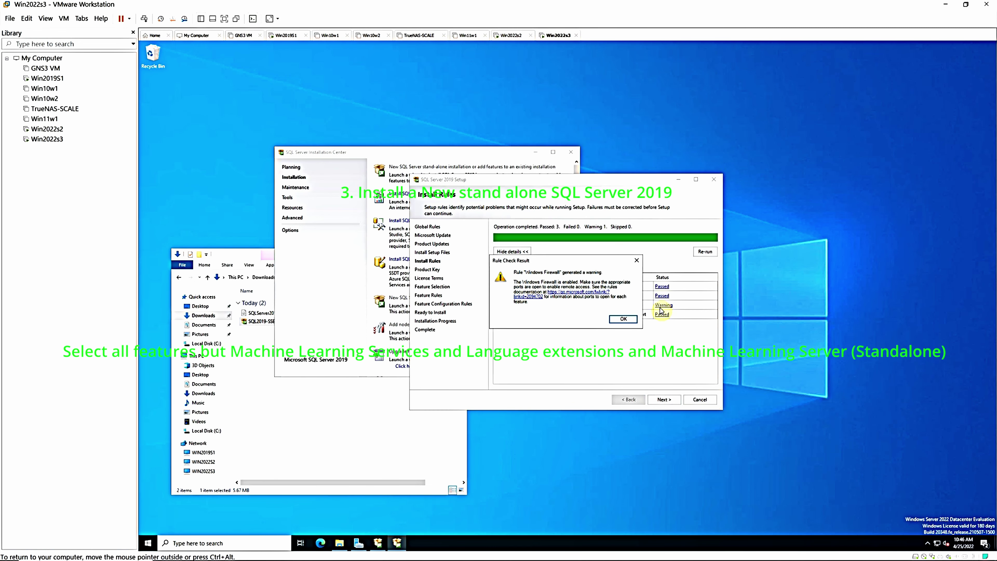
{"action": "left_click", "coordinate": [627, 319]}
{"action": "left_click", "coordinate": [664, 399]}
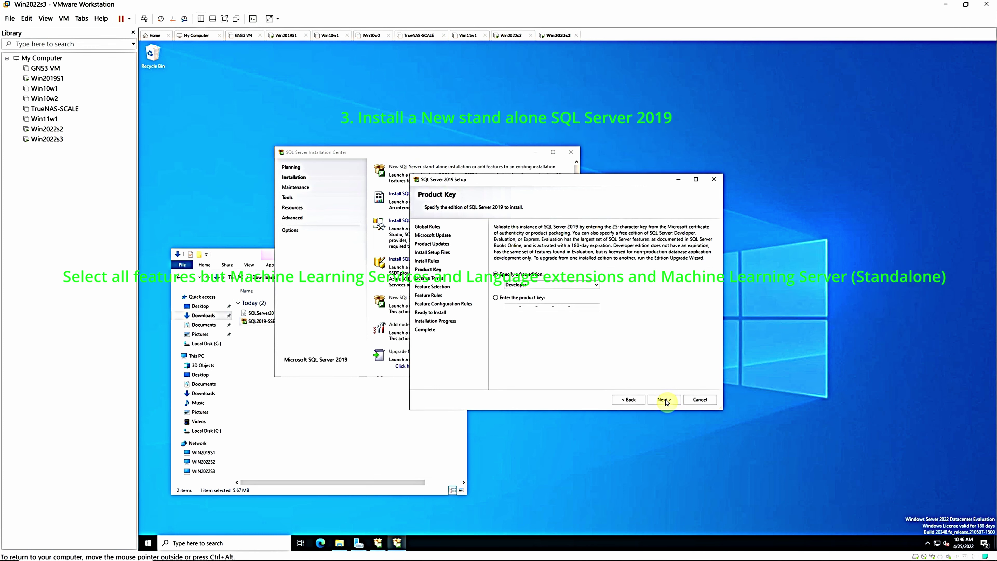
{"action": "left_click", "coordinate": [664, 399]}
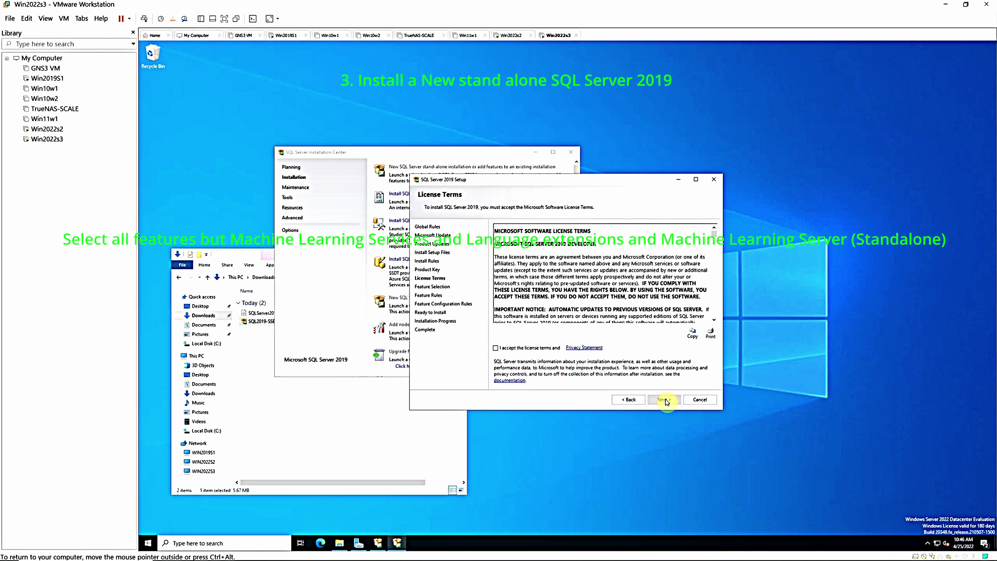
{"action": "left_click", "coordinate": [495, 348]}
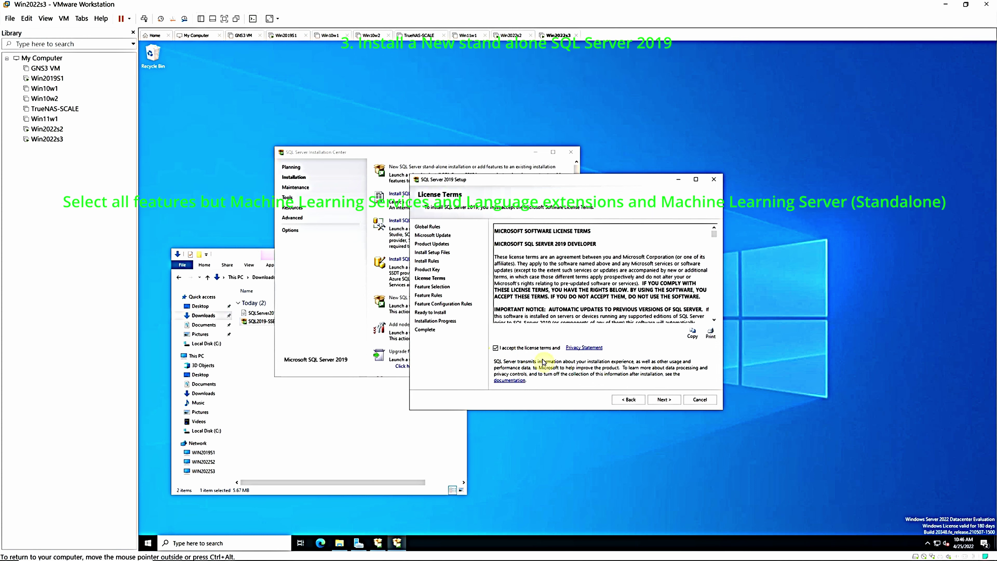
{"action": "left_click", "coordinate": [663, 400]}
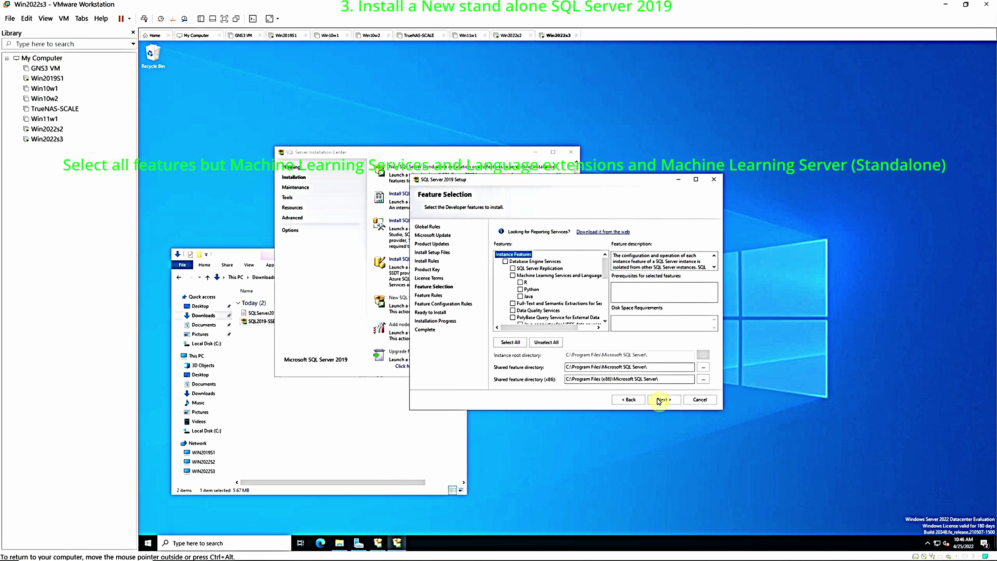
Select All features, then clear Machine Learning Services and Language Extensions and Machine Learning Server (Standalone)
{"action": "left_click", "coordinate": [510, 343]}
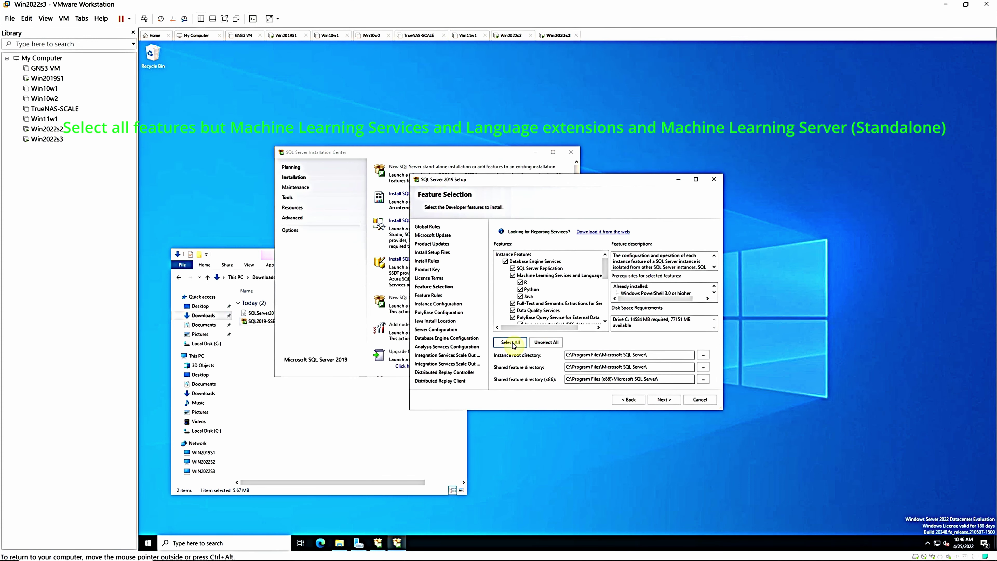
{"action": "left_click", "coordinate": [512, 276]}
{"action": "left_click", "coordinate": [605, 321]}
{"action": "scroll", "coordinate": [605, 321], "scroll_direction": "down", "scroll_amount": 7}
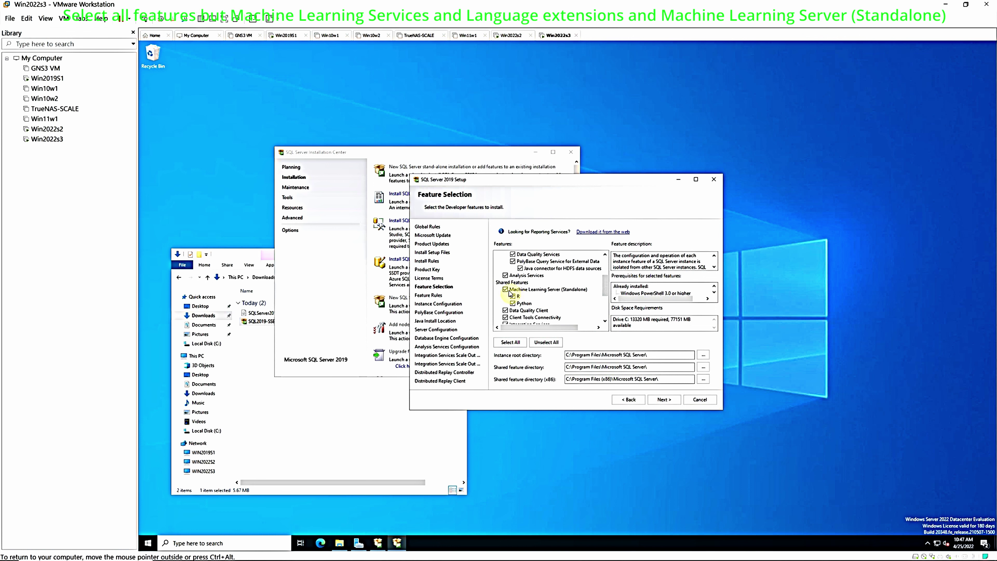
{"action": "left_click", "coordinate": [505, 288]}
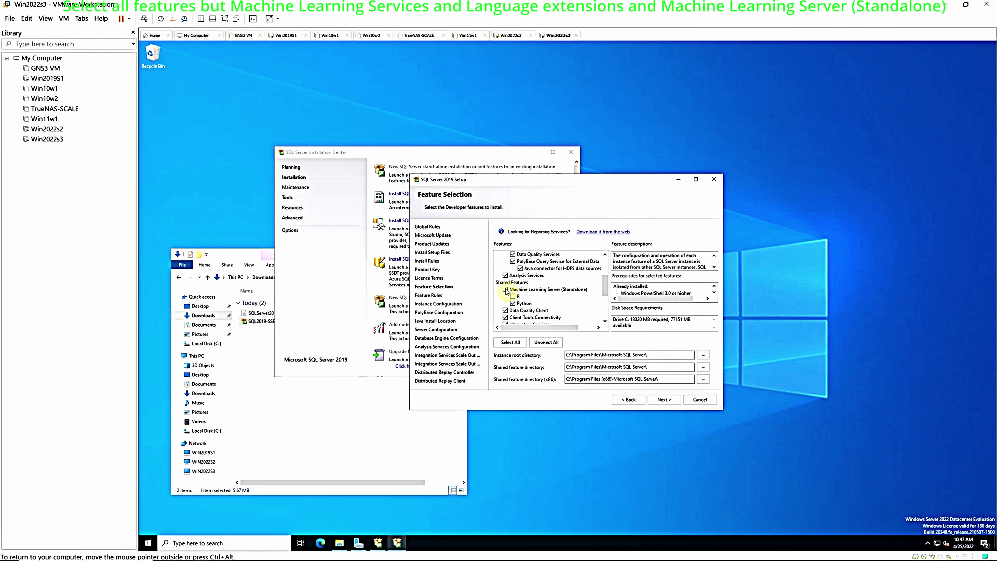
{"action": "left_click", "coordinate": [664, 399]}
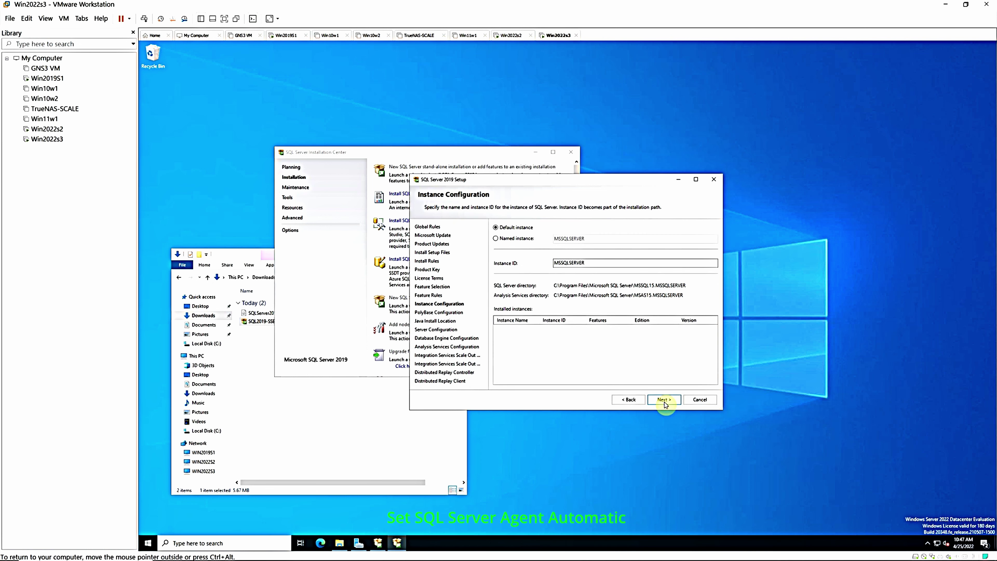
{"action": "left_click", "coordinate": [664, 400]}
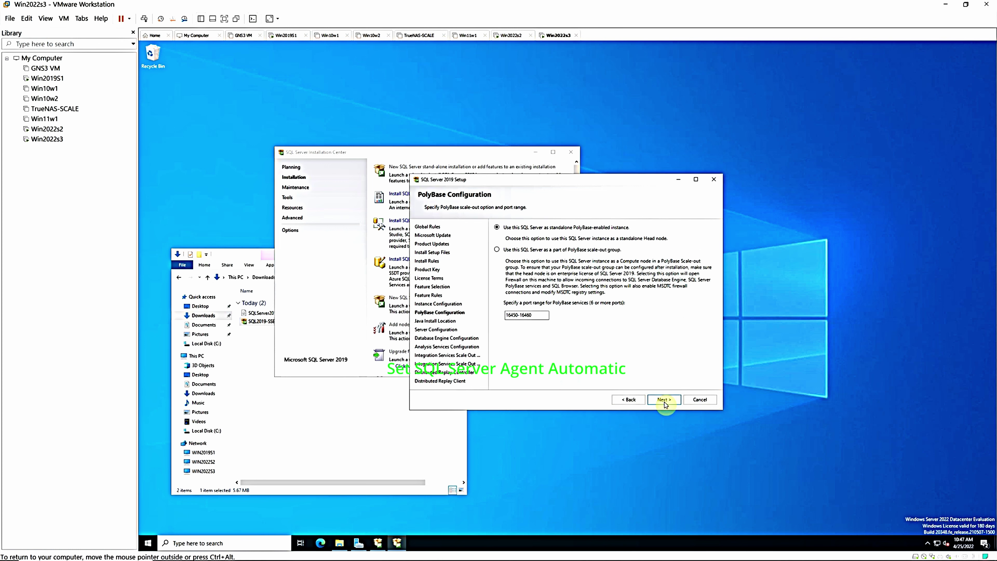
{"action": "left_click", "coordinate": [665, 403]}
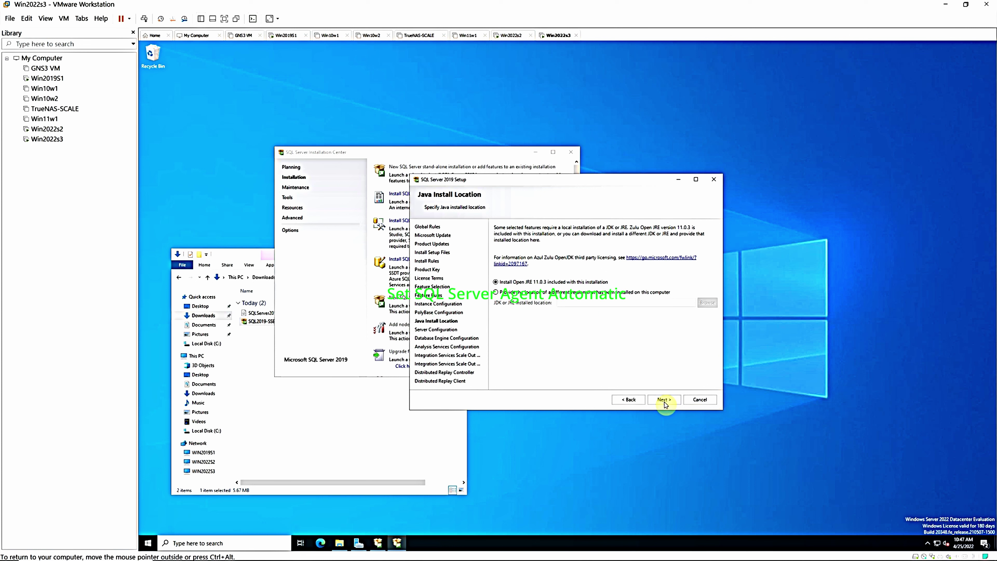
{"action": "left_click", "coordinate": [664, 400]}
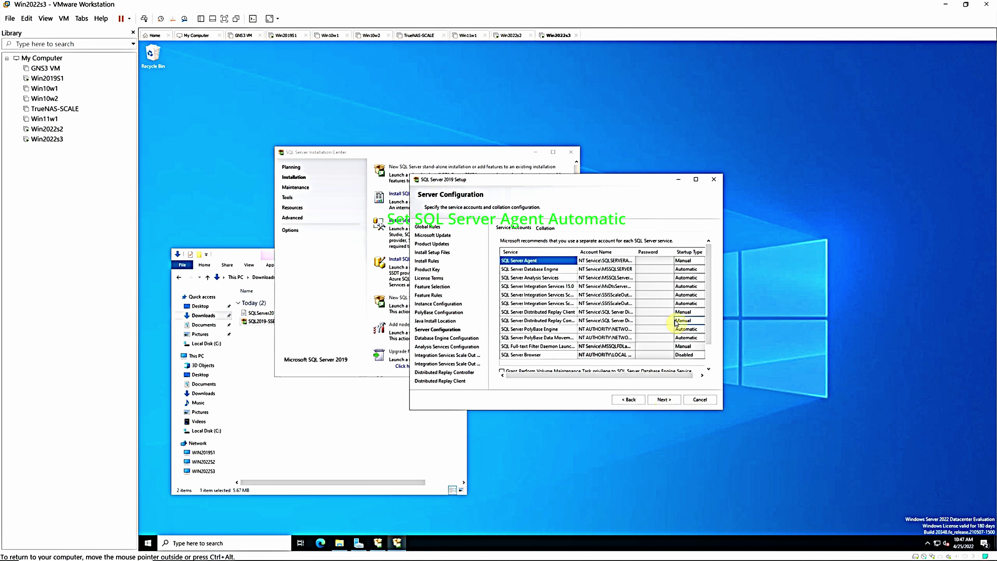
Set the SQL Server Agent startup type to Automatic, then continue to Database Engine Configuration
{"action": "left_click", "coordinate": [633, 261]}
{"action": "left_click", "coordinate": [681, 262]}
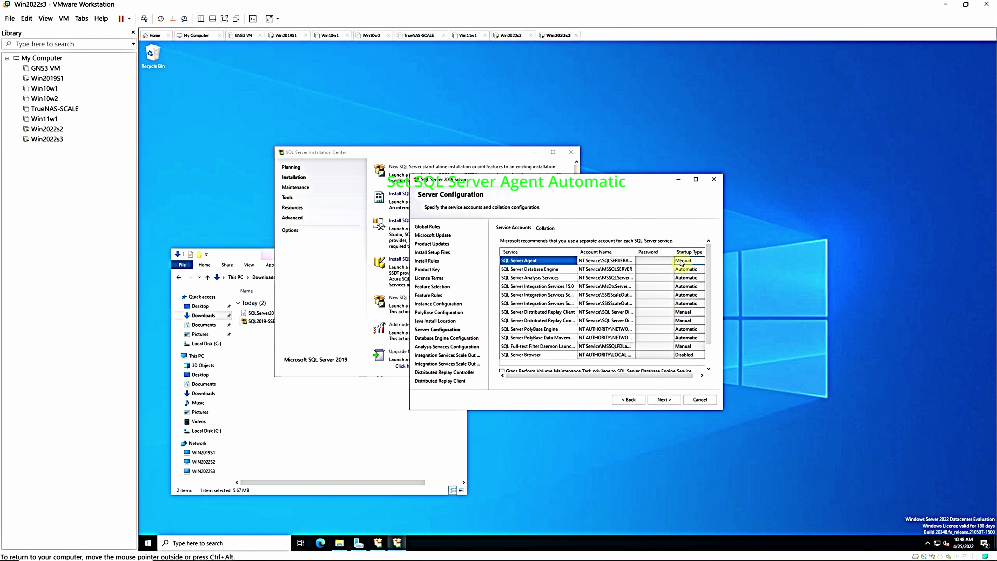
{"action": "left_click", "coordinate": [685, 261]}
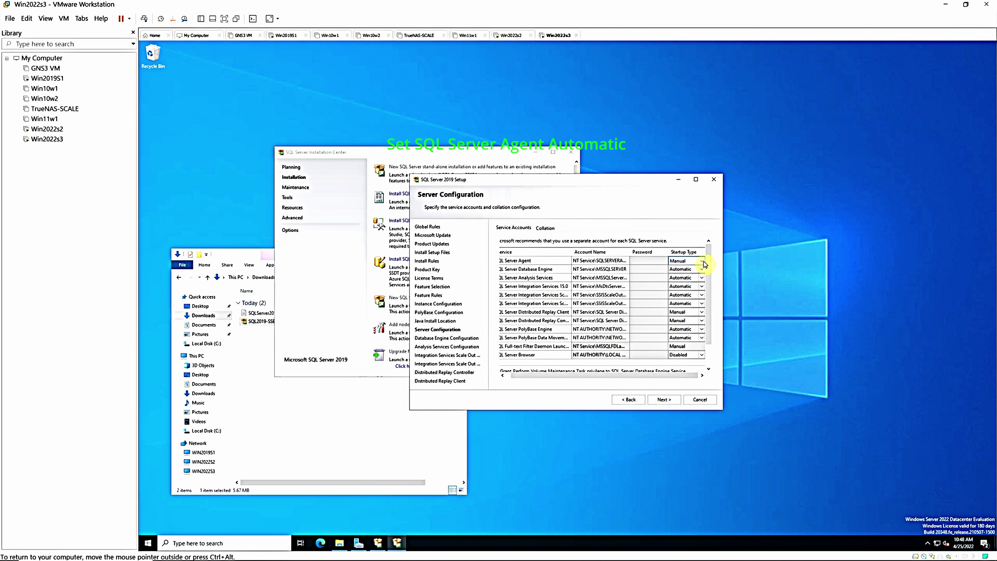
{"action": "left_click", "coordinate": [689, 270]}
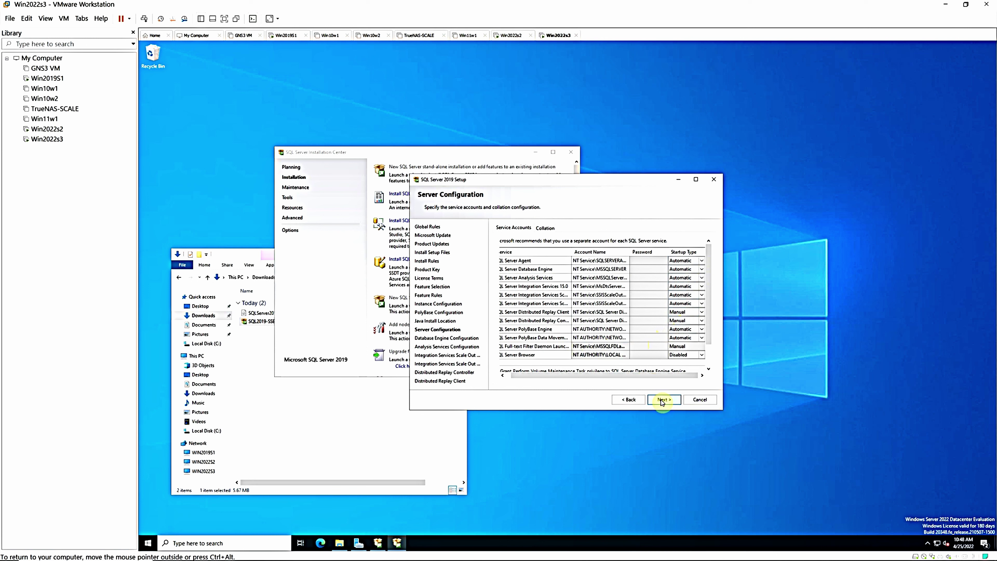
{"action": "left_click", "coordinate": [661, 400]}
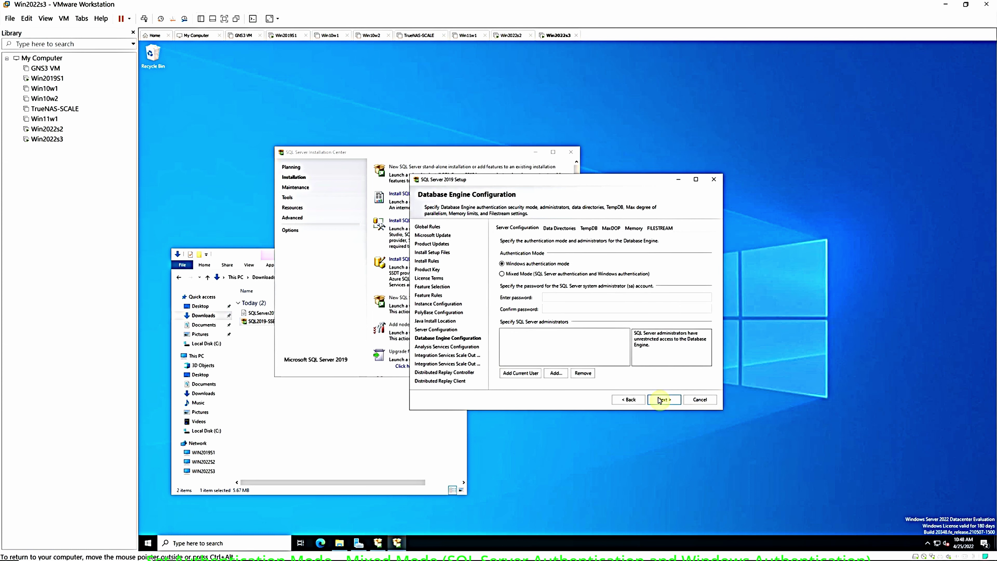
Choose Mixed Mode, enter and confirm the sa password, and add the current user as administrator
{"action": "left_click", "coordinate": [502, 275]}
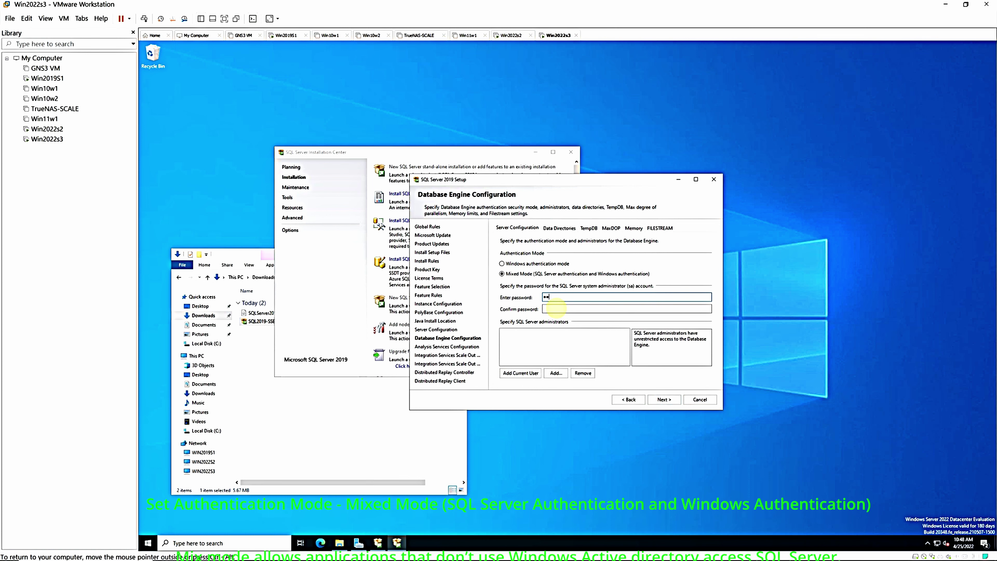
{"action": "type", "text": "s"}
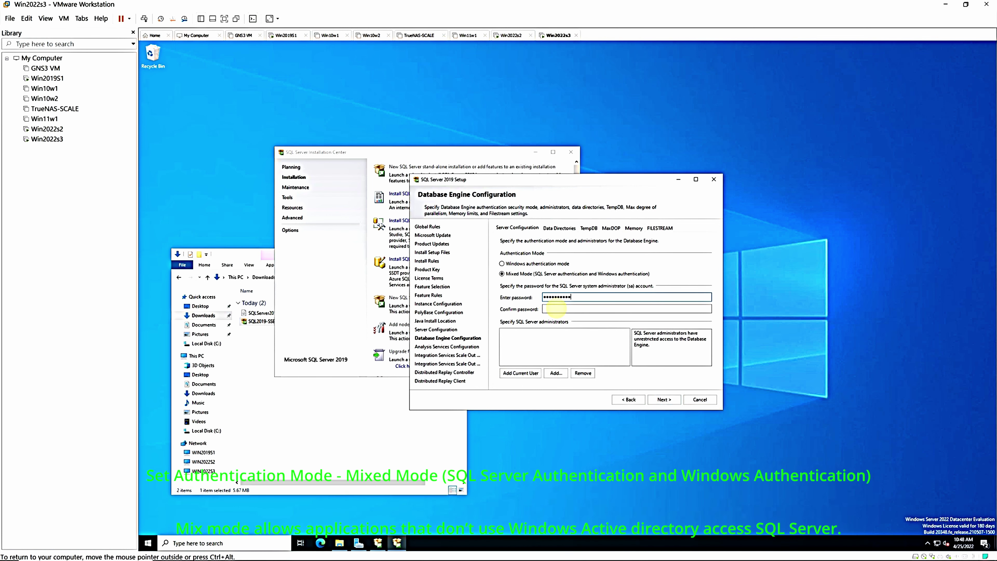
{"action": "left_click", "coordinate": [555, 309]}
{"action": "type", "text": "*****"}
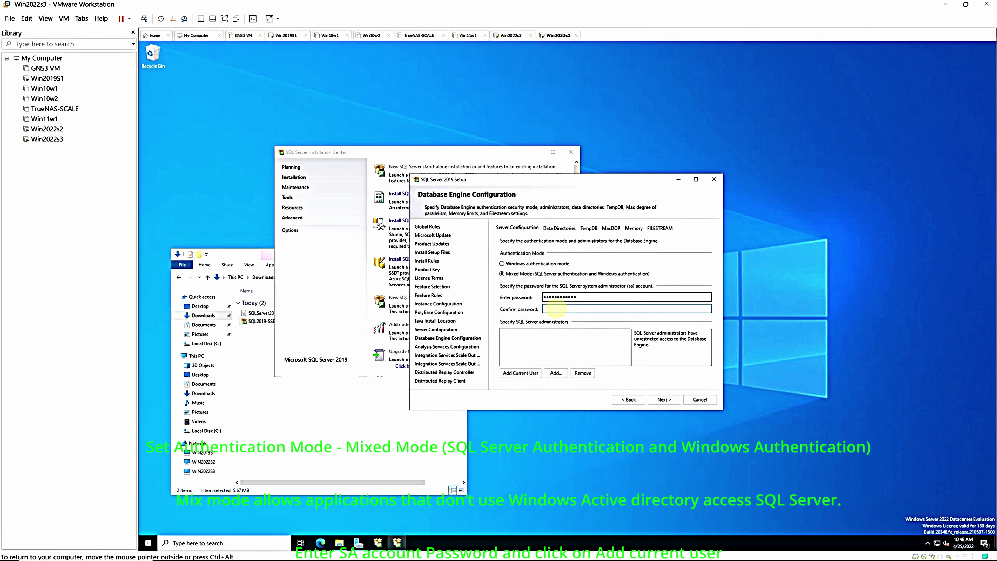
{"action": "type", "text": "*******"}
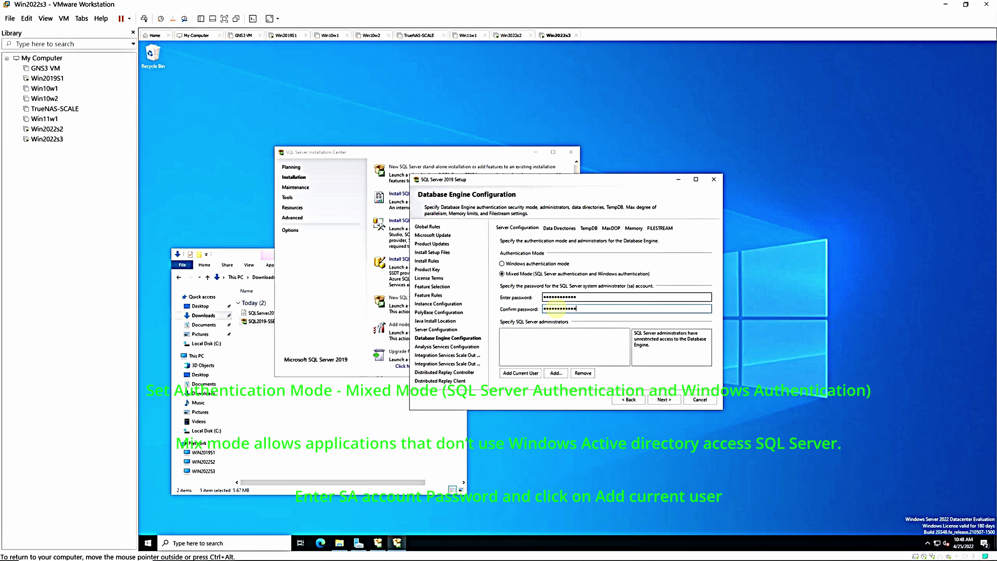
{"action": "left_click", "coordinate": [520, 373]}
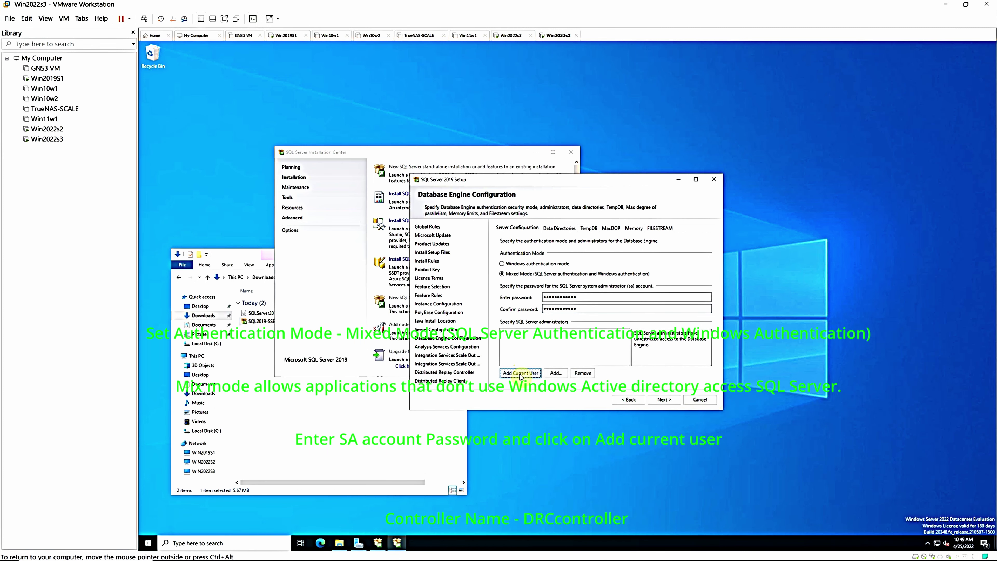
{"action": "left_click", "coordinate": [664, 400]}
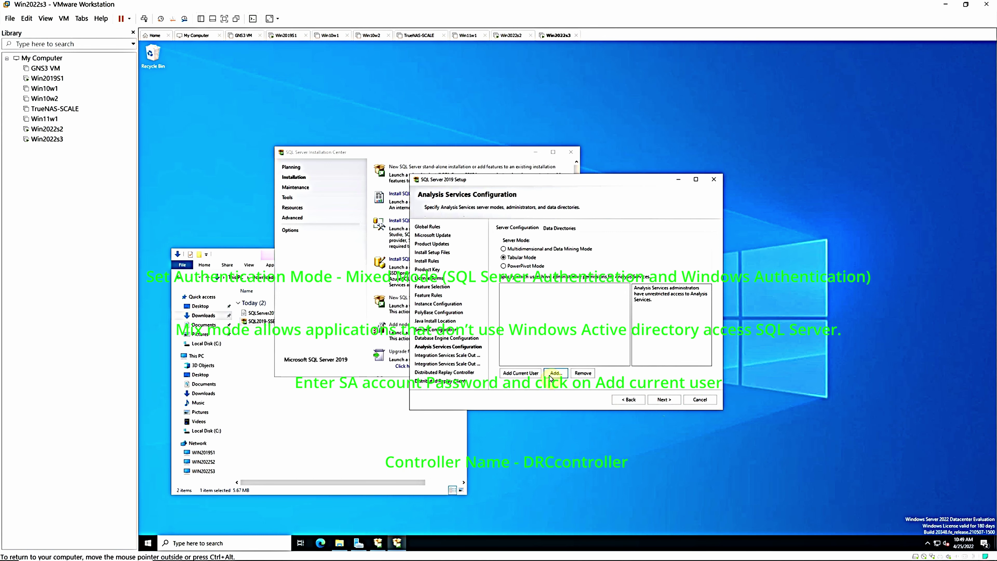
Make the current user an Analysis Services administrator and pass the Scale Out worker page
{"action": "left_click", "coordinate": [520, 373]}
{"action": "left_click", "coordinate": [664, 399]}
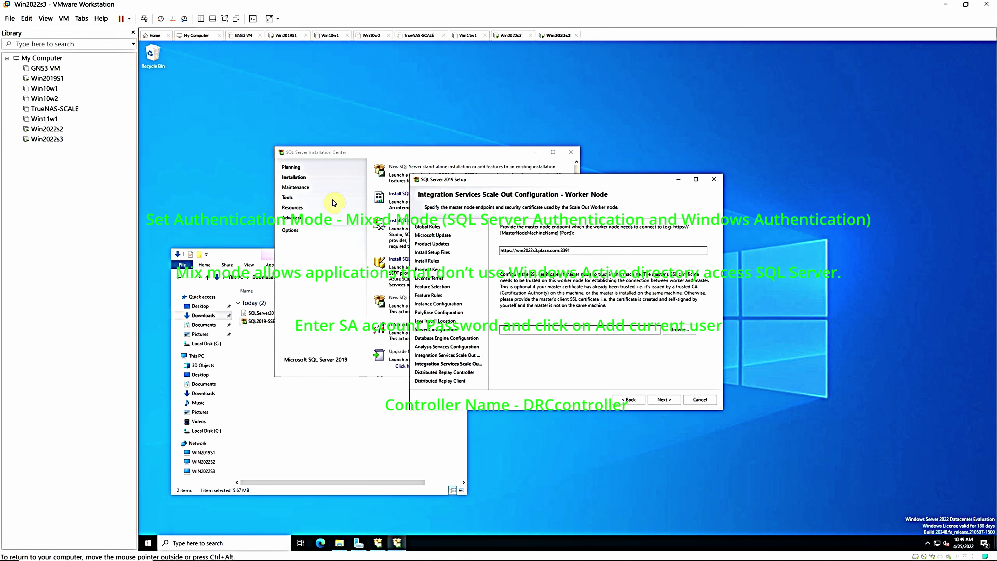
{"action": "key", "text": "Return"}
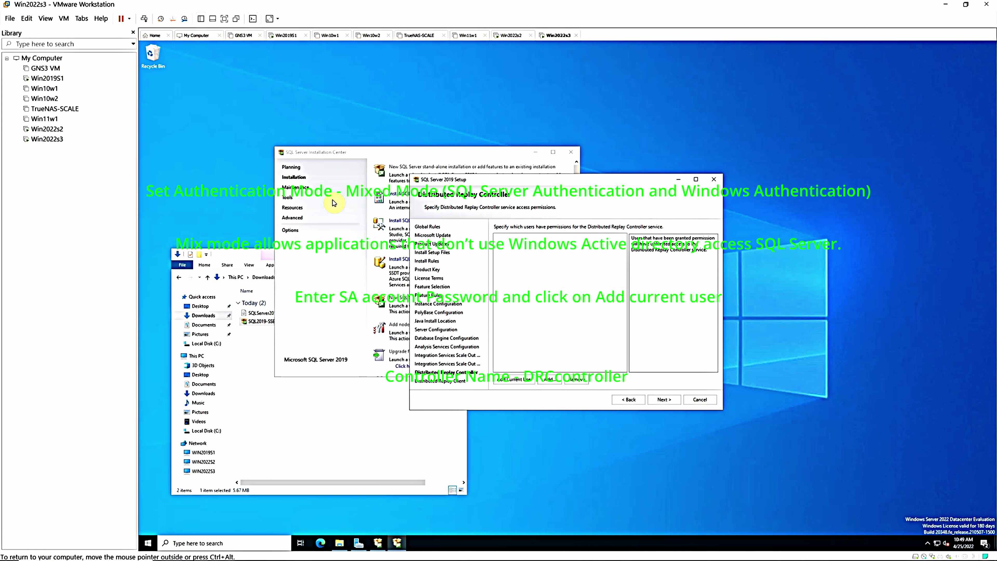
Grant the current user Distributed Replay Controller access and set the controller name to DRCcontroller
{"action": "left_click", "coordinate": [514, 379]}
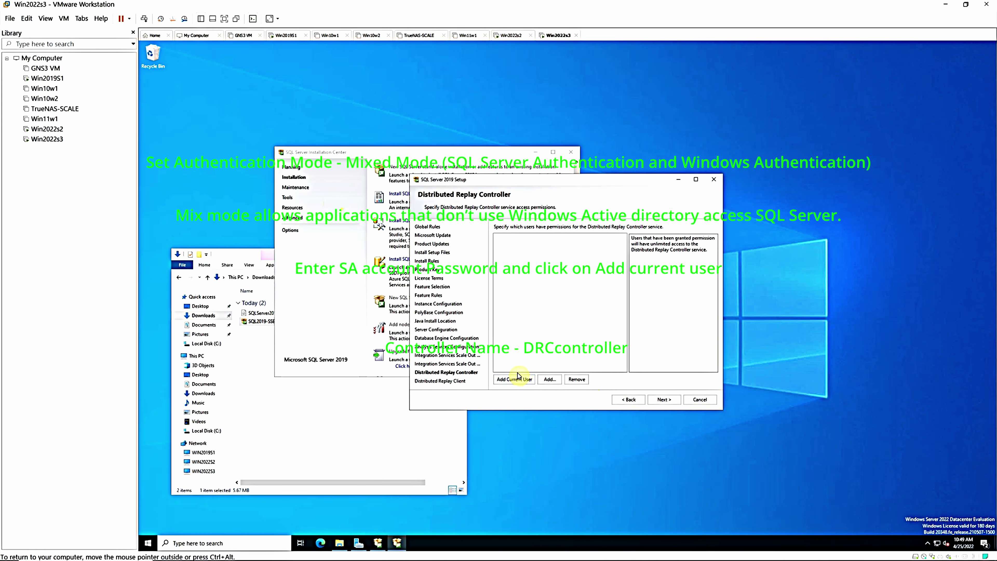
{"action": "left_click", "coordinate": [664, 399]}
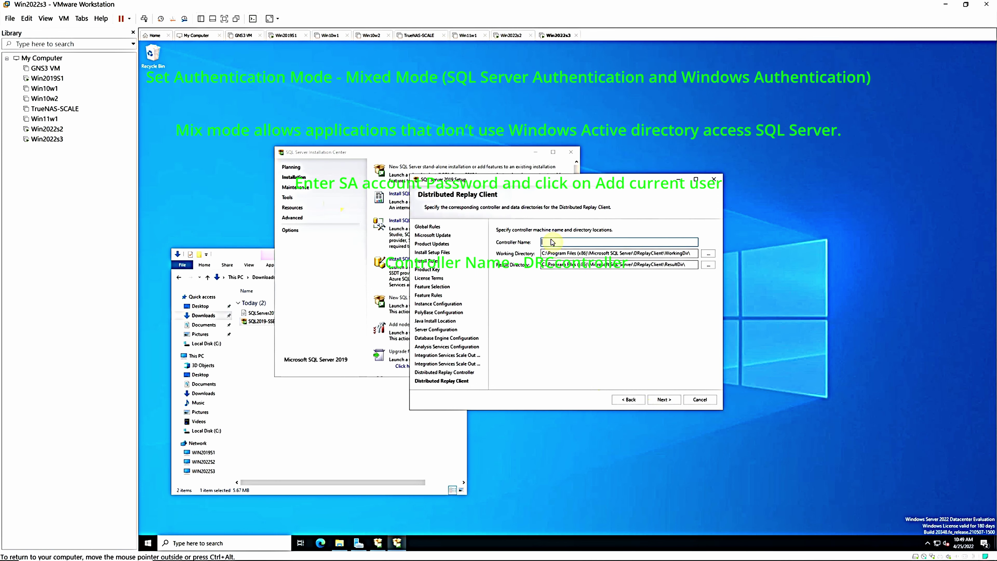
{"action": "type", "text": "DRCc"}
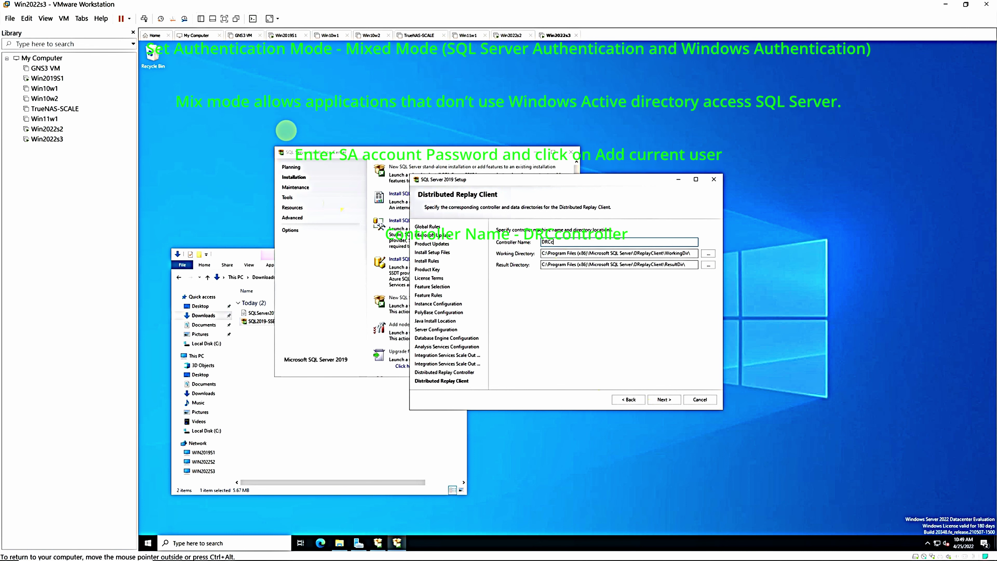
{"action": "type", "text": "ontroller"}
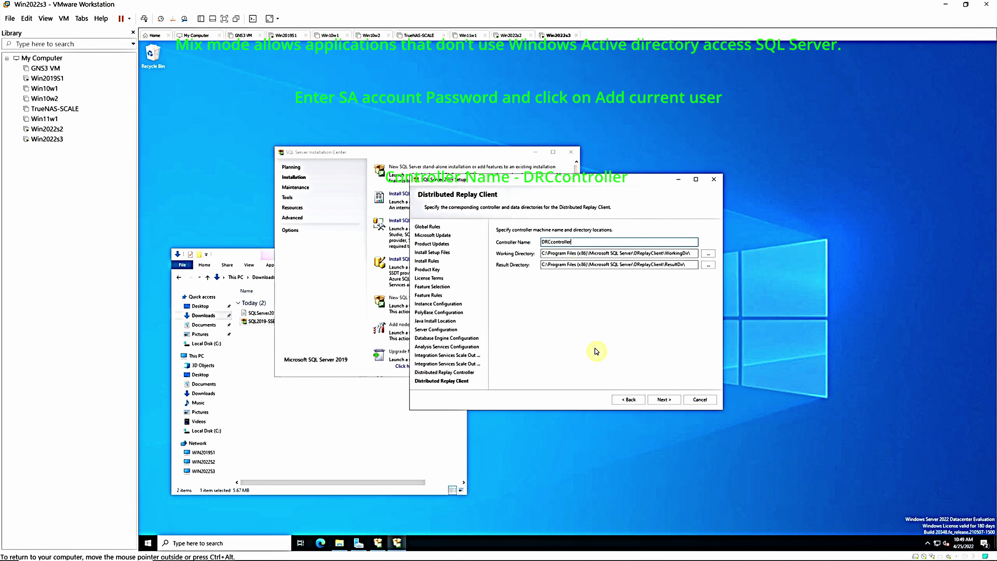
{"action": "left_click", "coordinate": [663, 400]}
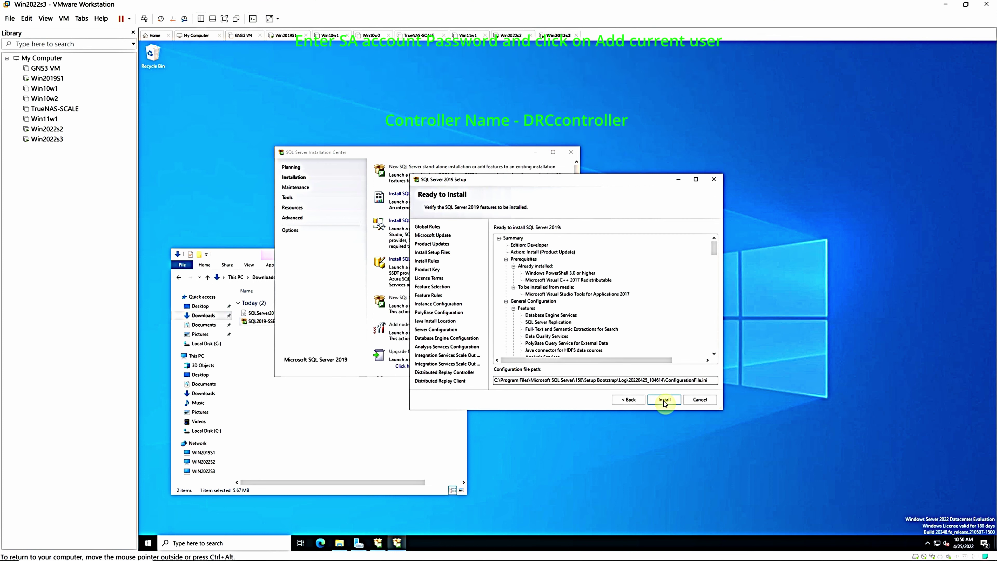
Run the SQL Server 2019 installation and close Setup once every feature succeeds
{"action": "left_click", "coordinate": [664, 400]}
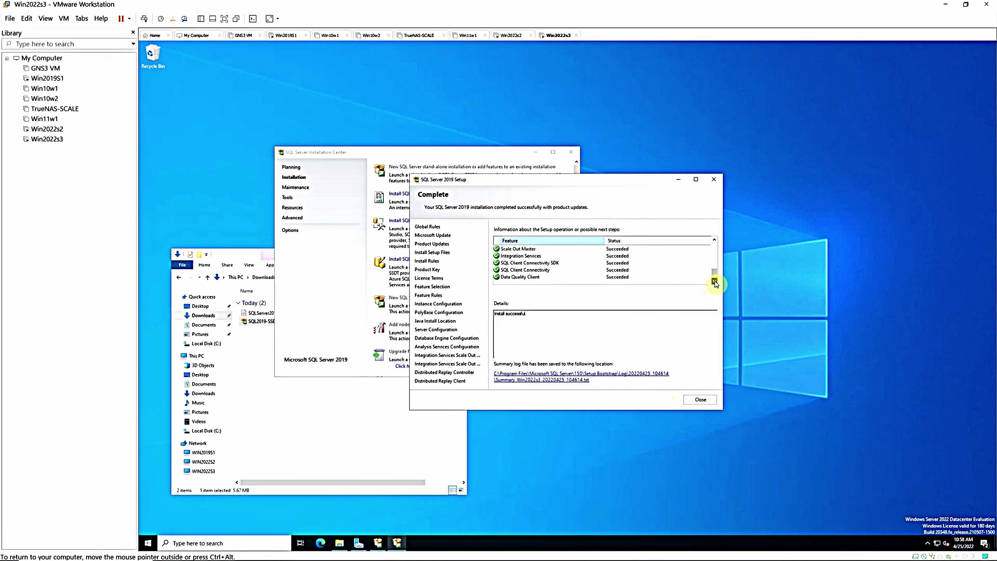
{"action": "left_click", "coordinate": [700, 400]}
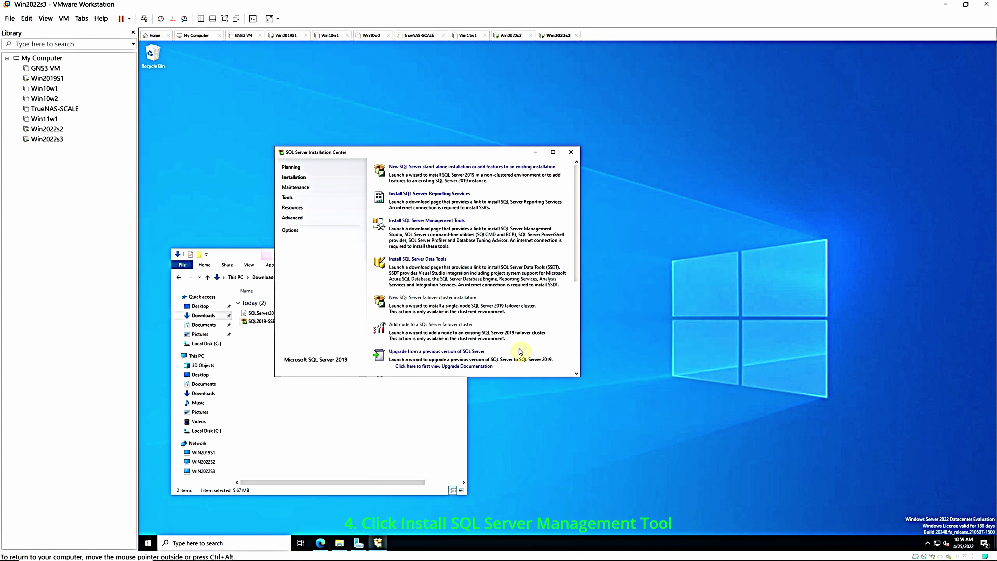
Download the SSMS 18.11.1 installer (SSMS-Setup-ENU.exe) from the management tools page and minimize Edge
{"action": "left_click", "coordinate": [419, 221]}
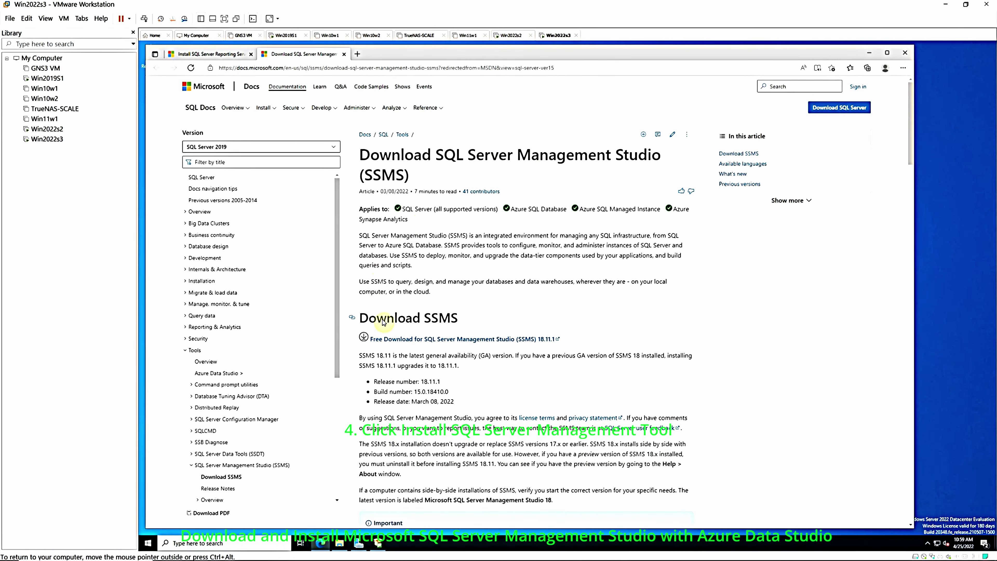
{"action": "left_click", "coordinate": [399, 341]}
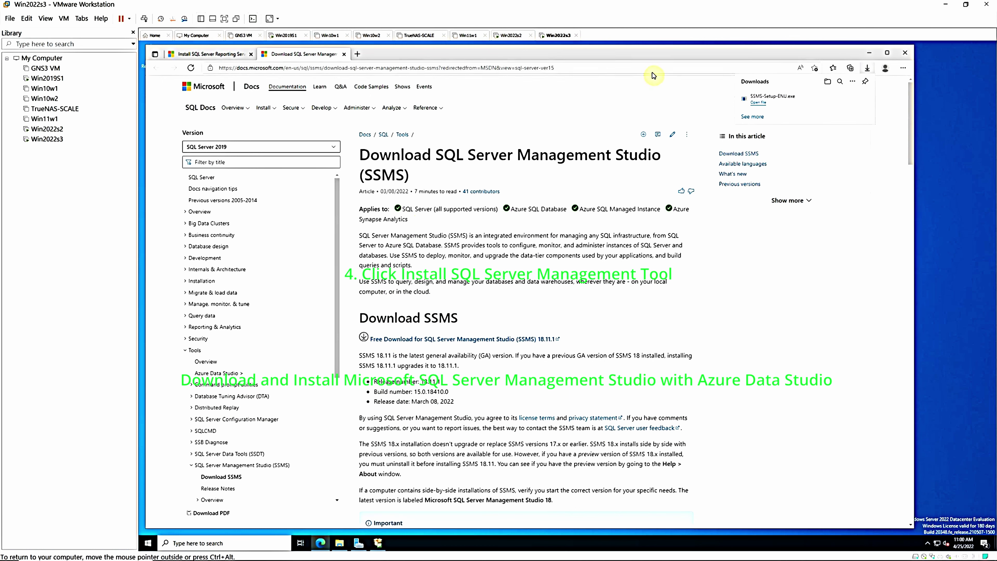
{"action": "left_click", "coordinate": [869, 55]}
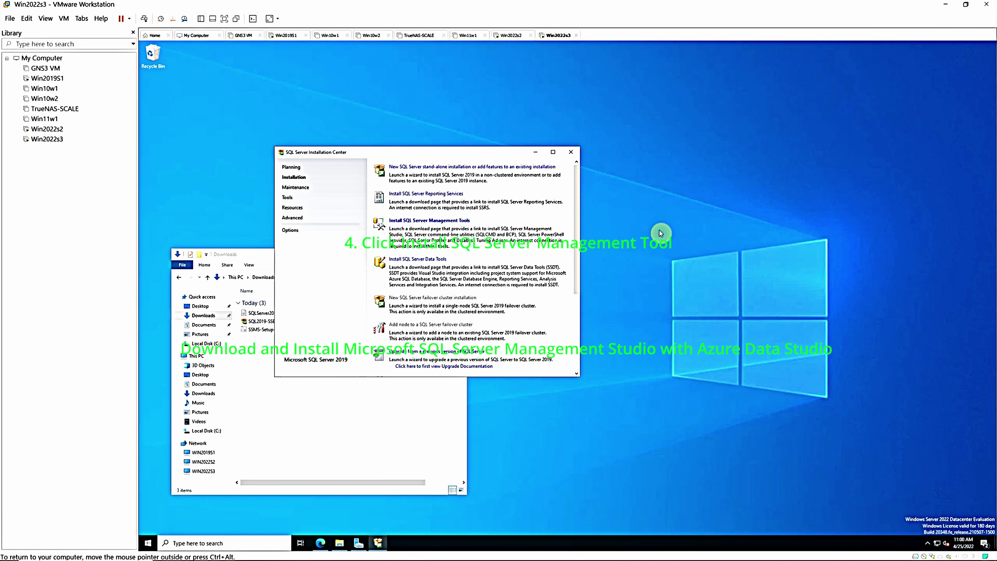
Refresh Downloads and run SSMS-Setup-ENU to install Management Studio 18.11.1 in the default location
{"action": "left_click", "coordinate": [408, 435]}
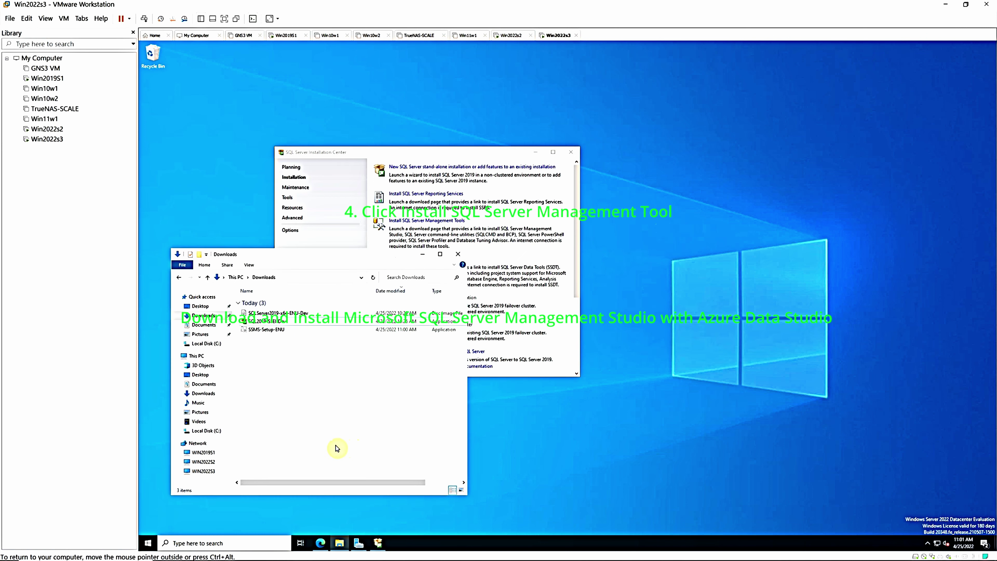
{"action": "right_click", "coordinate": [317, 418]}
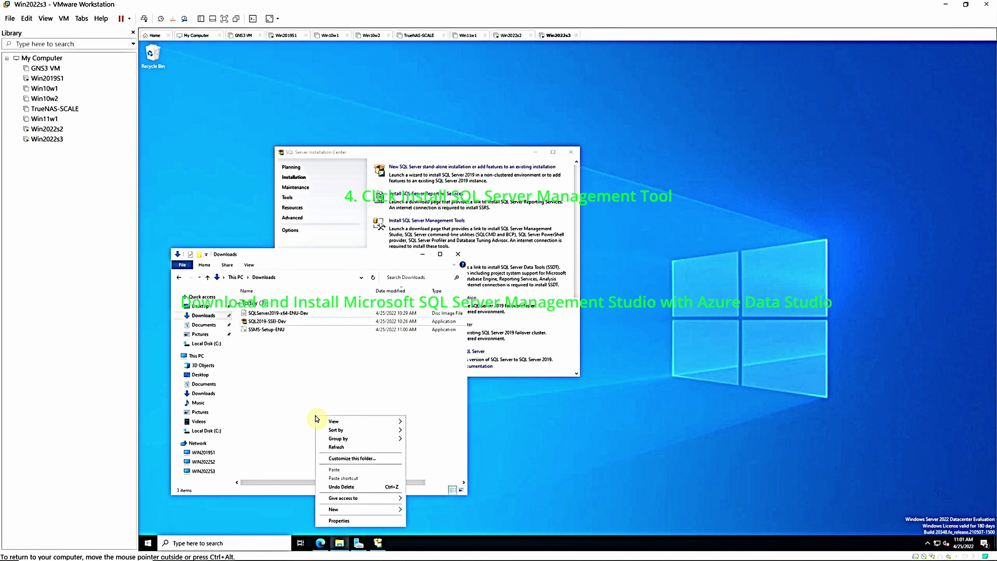
{"action": "left_click", "coordinate": [334, 449]}
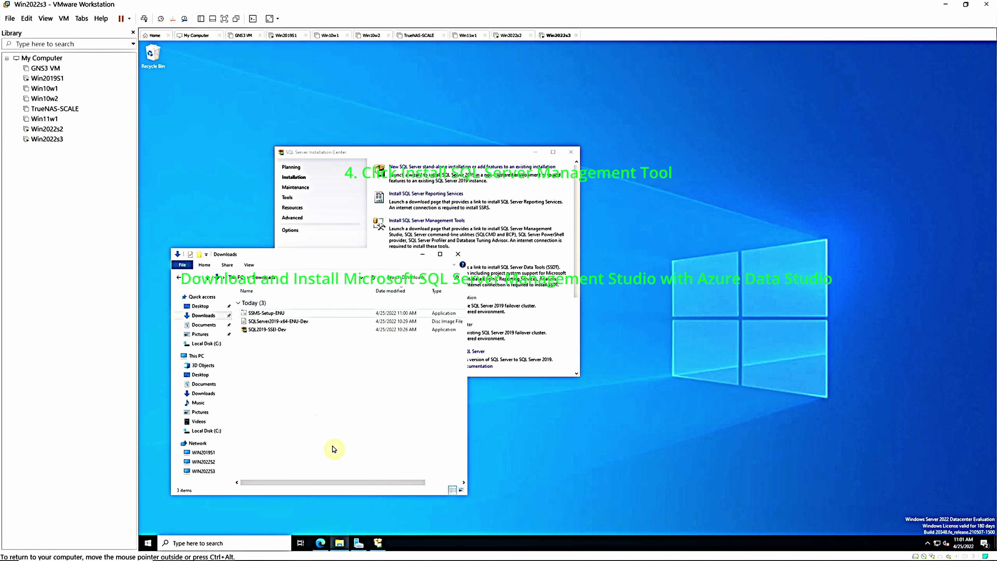
{"action": "left_click", "coordinate": [270, 317]}
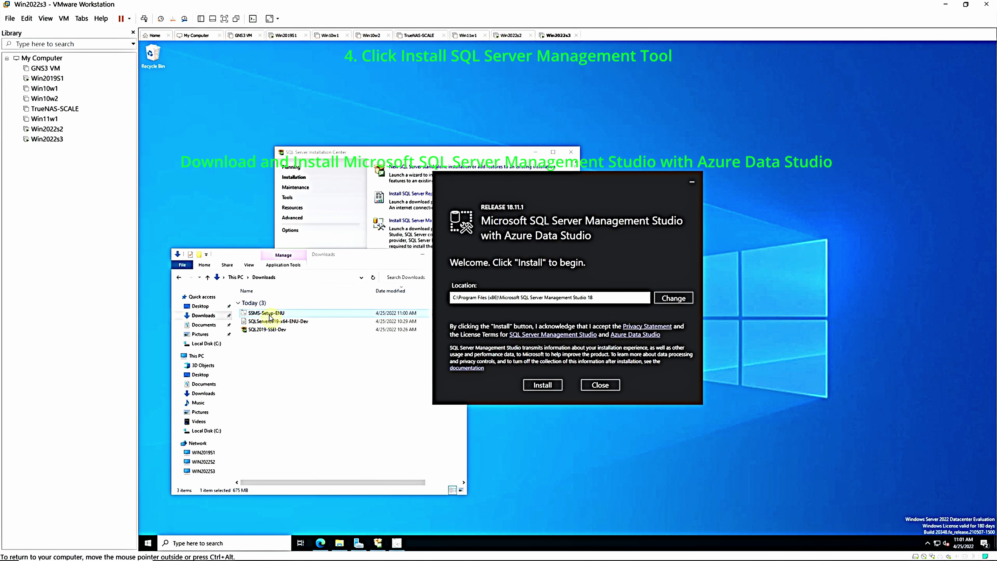
{"action": "left_click", "coordinate": [537, 386]}
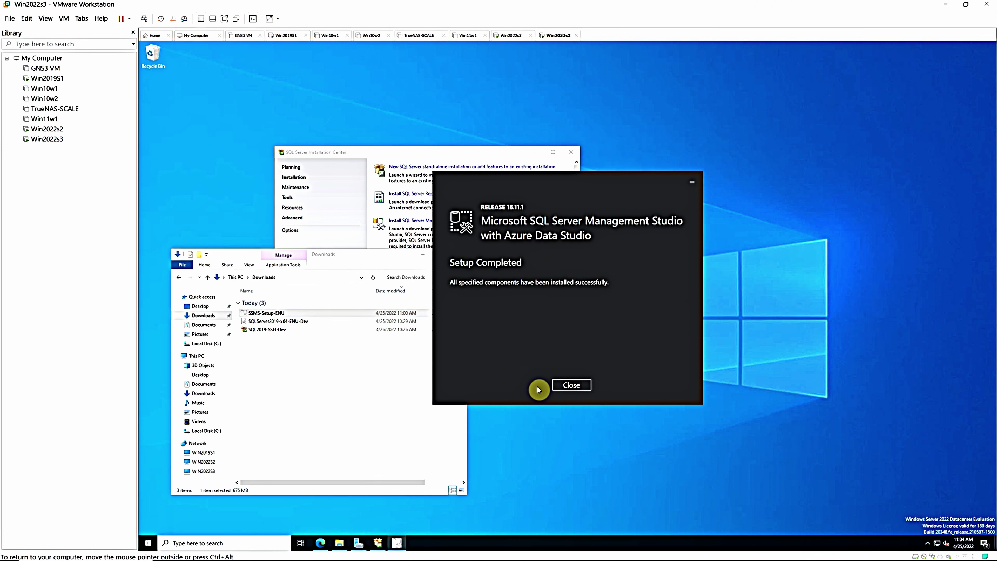
{"action": "left_click", "coordinate": [568, 385]}
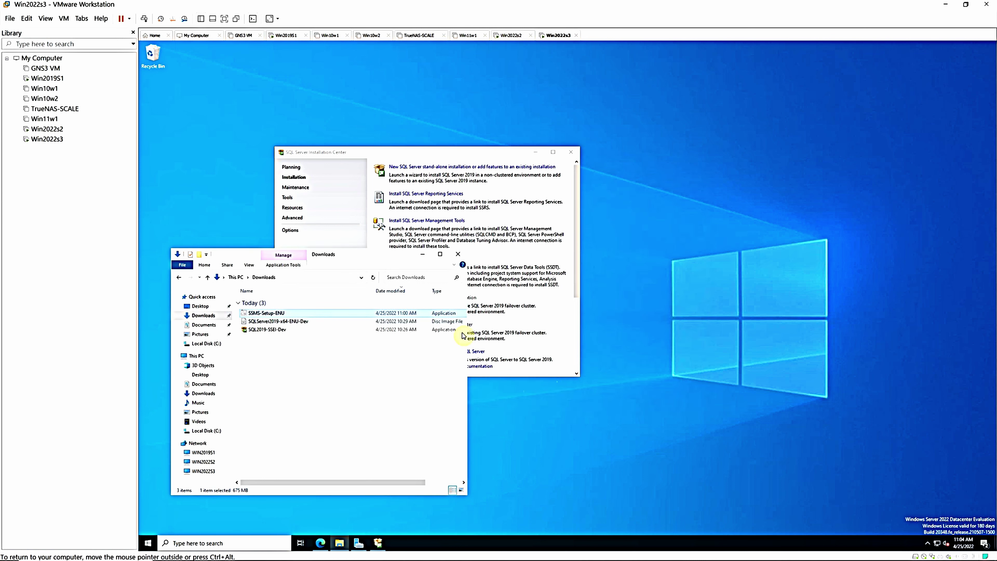
{"action": "left_click", "coordinate": [424, 255]}
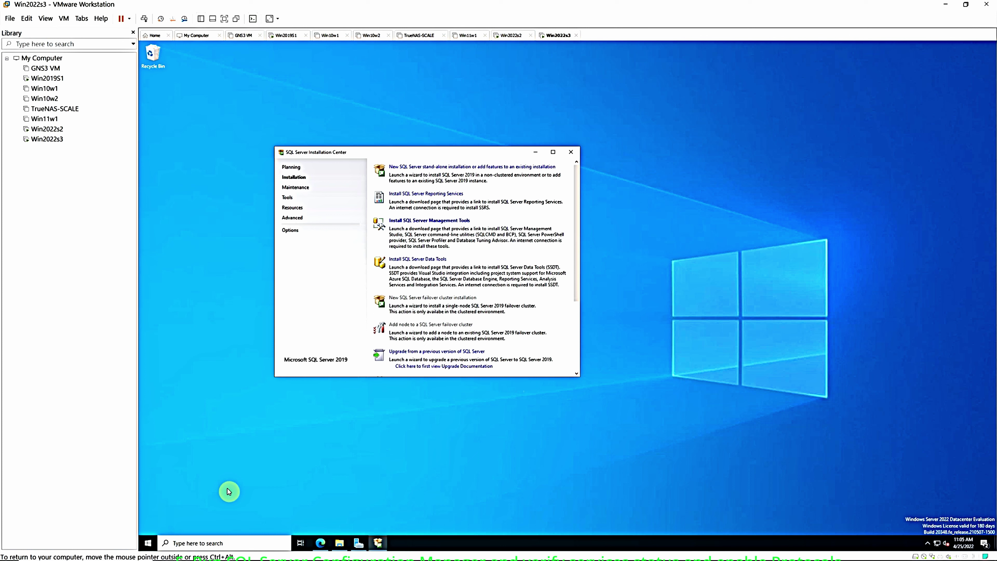
Launch SQL Server 2019 Configuration Manager from a Start menu search for 'sql'
{"action": "left_click", "coordinate": [148, 544]}
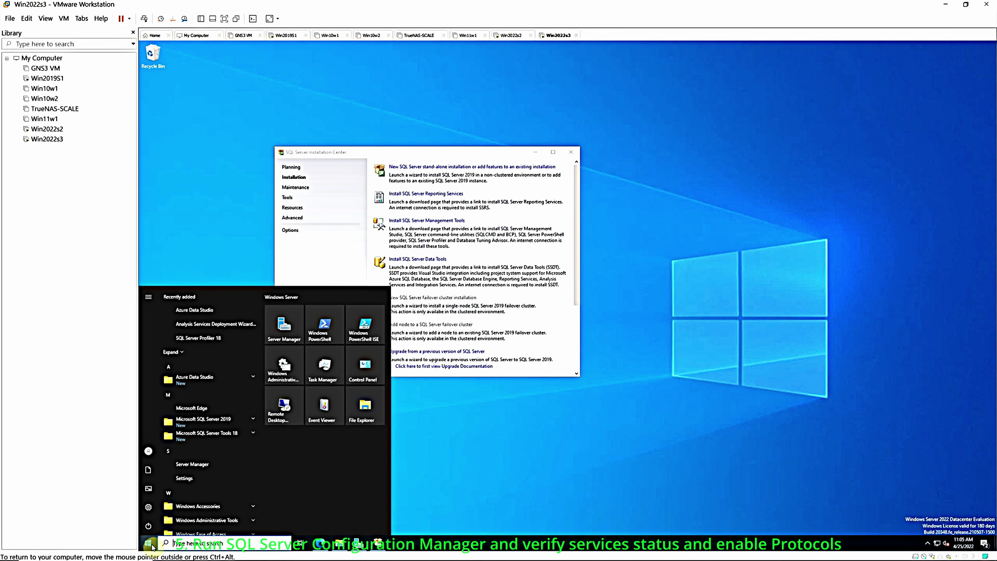
{"action": "type", "text": "sql"}
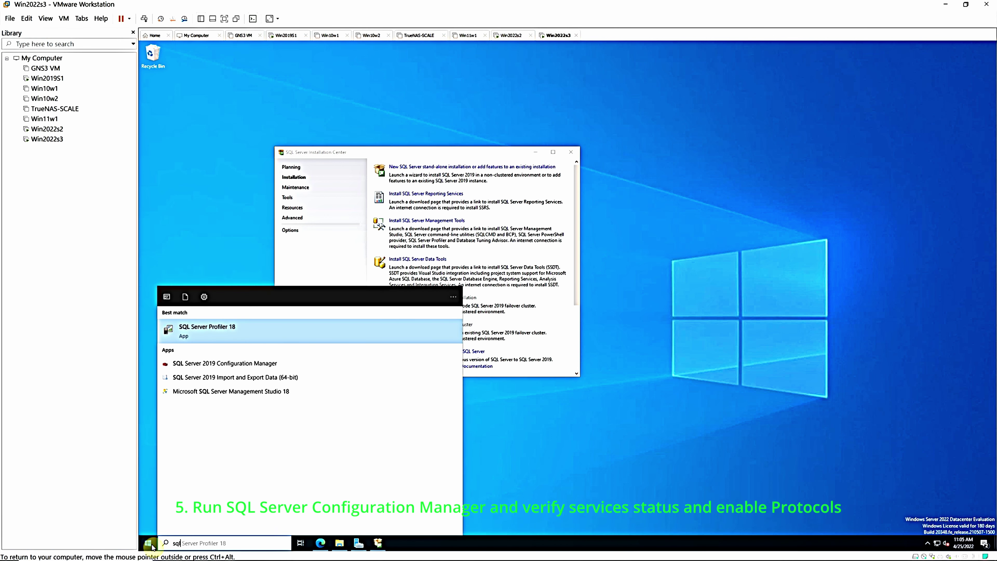
{"action": "left_click", "coordinate": [236, 368]}
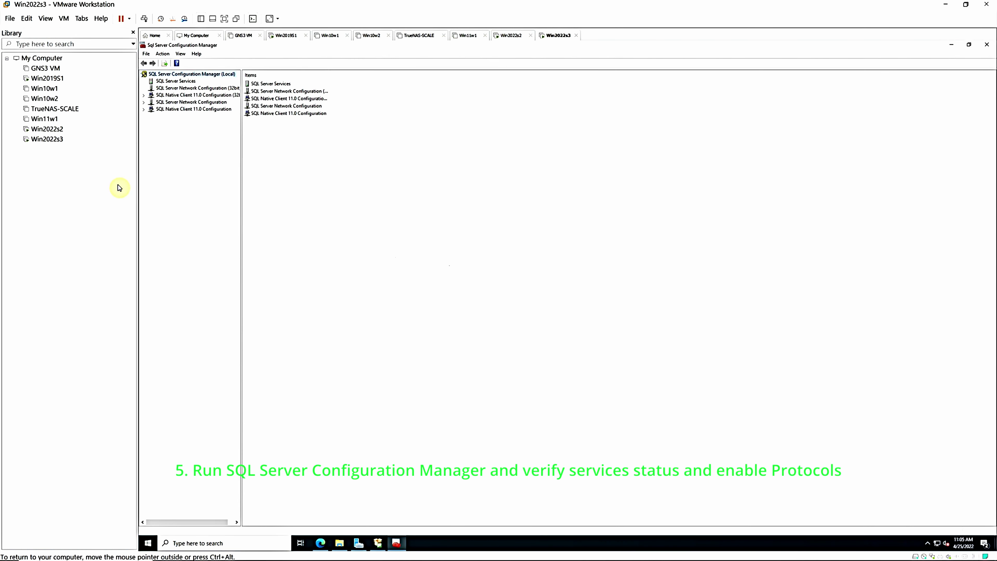
List SQL Server Services with a wider Name column, and search Windows for 'services'
{"action": "left_click", "coordinate": [969, 45]}
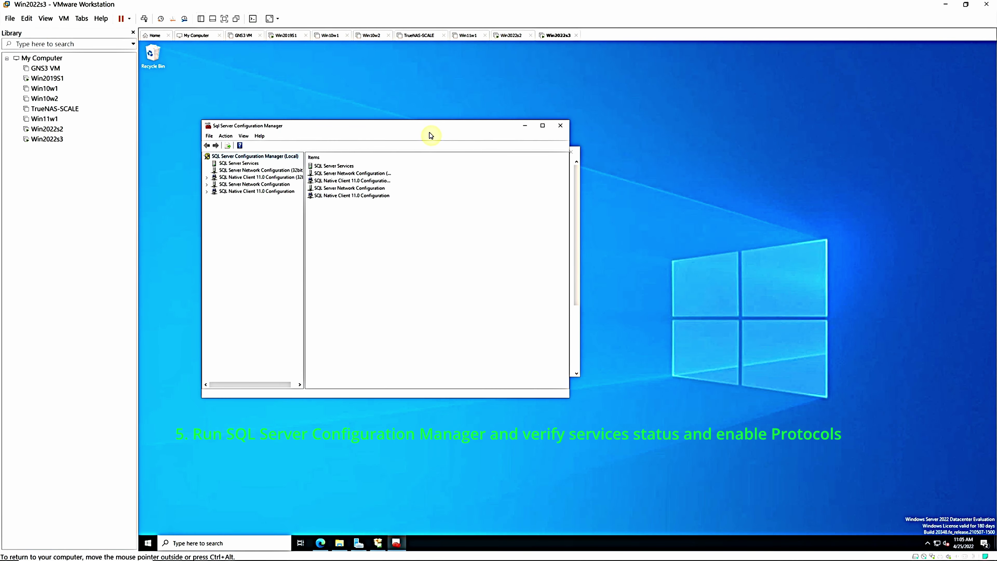
{"action": "left_click_drag", "start_coordinate": [416, 126], "coordinate": [591, 176]}
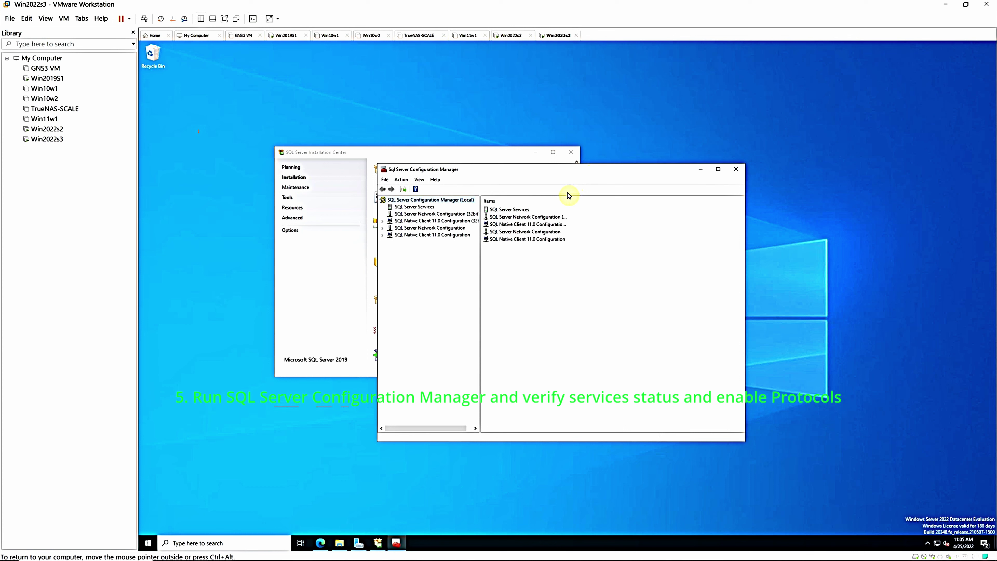
{"action": "left_click", "coordinate": [417, 208]}
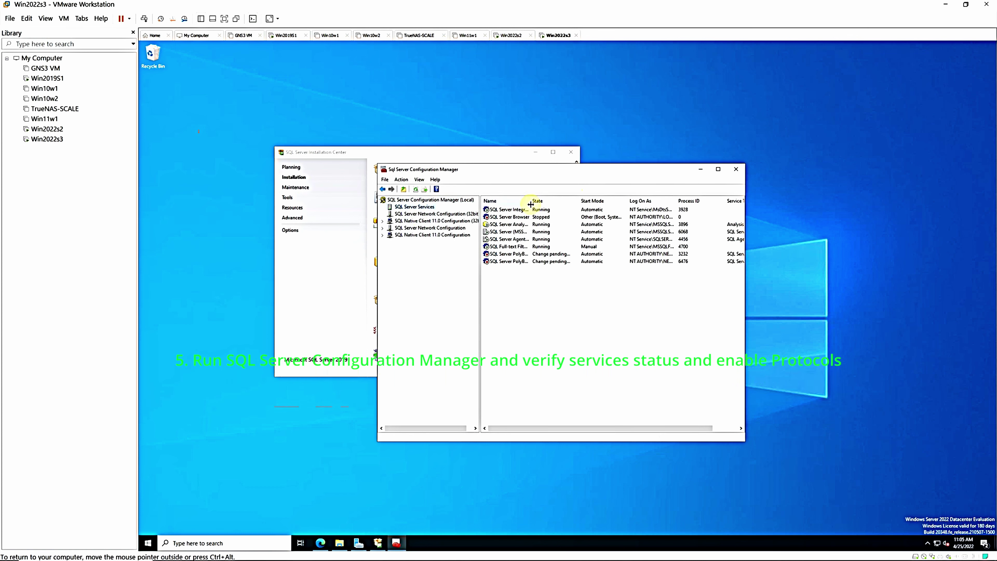
{"action": "left_click_drag", "start_coordinate": [562, 202], "coordinate": [563, 202]}
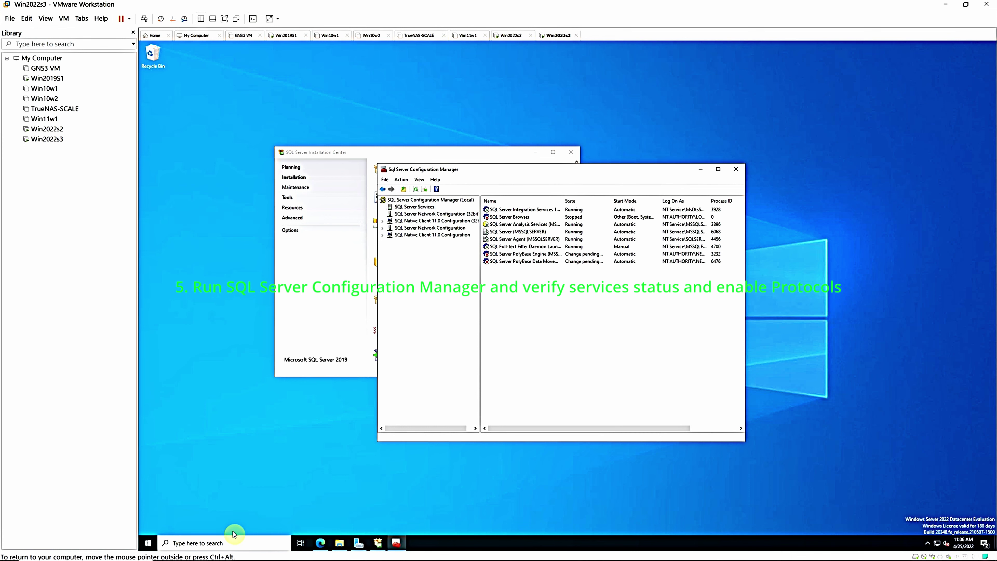
{"action": "left_click", "coordinate": [212, 545]}
{"action": "type", "text": "services"}
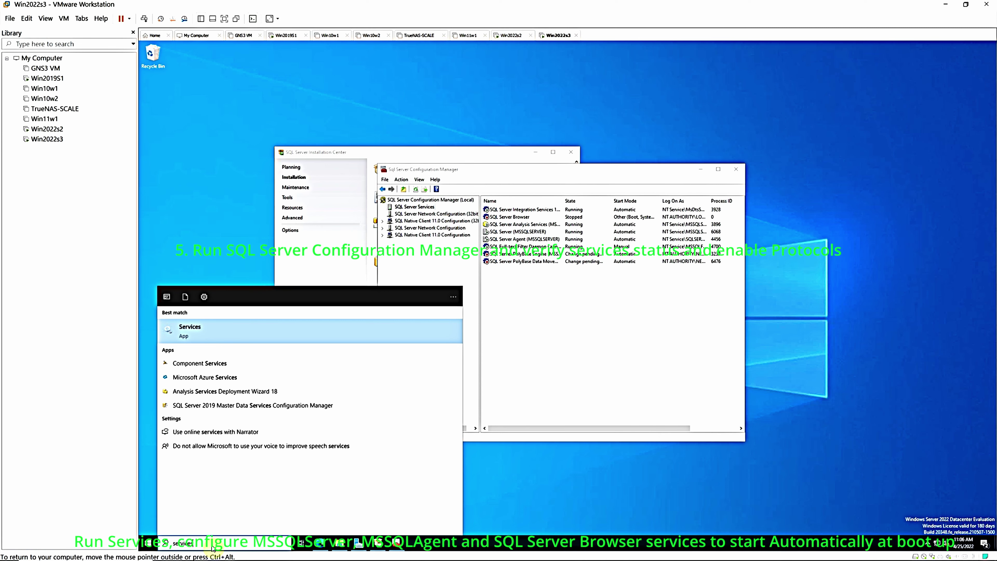
Open the Services console at the SQL entries, enlarged with a wider Name column
{"action": "key", "text": "Return"}
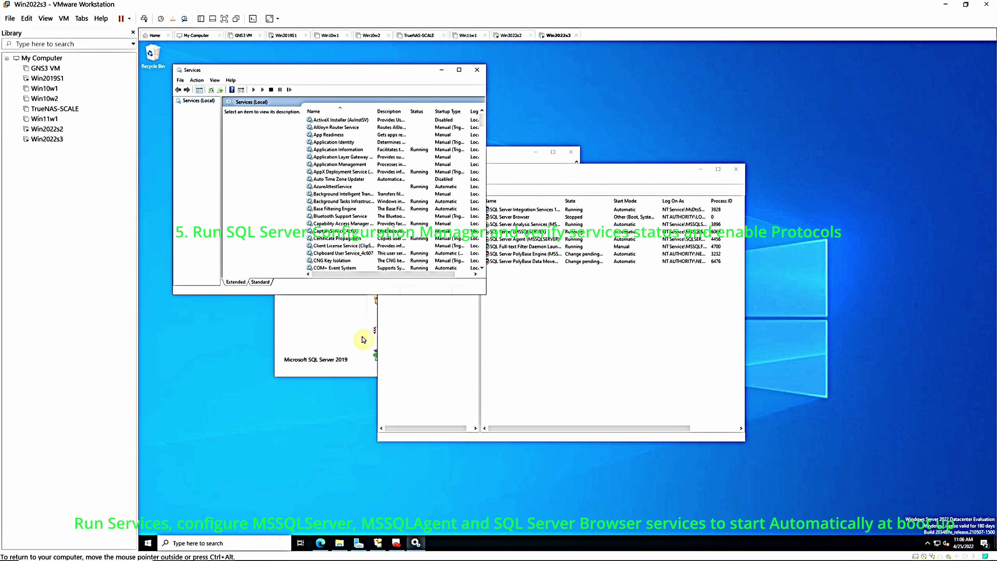
{"action": "left_click", "coordinate": [333, 141]}
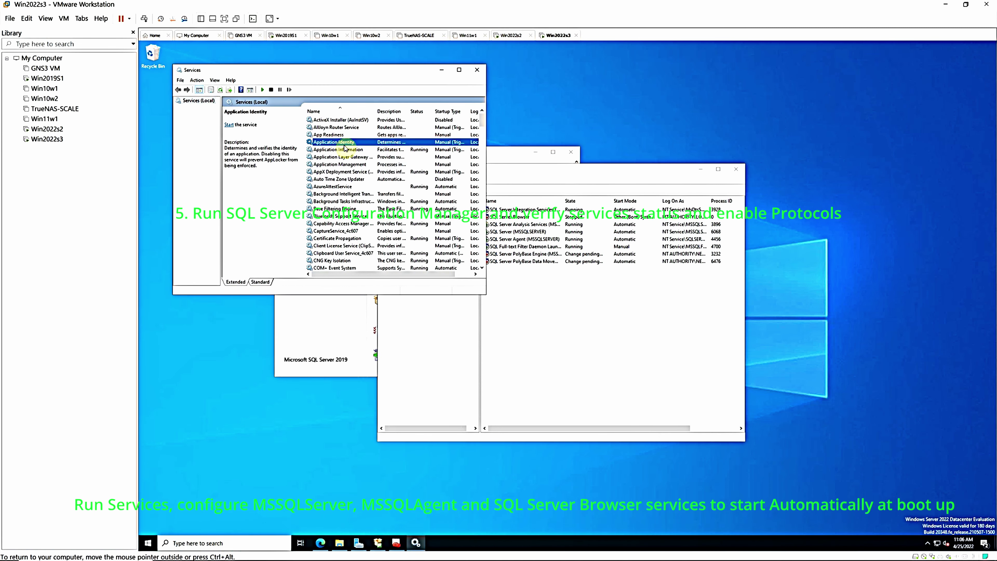
{"action": "type", "text": "sql"}
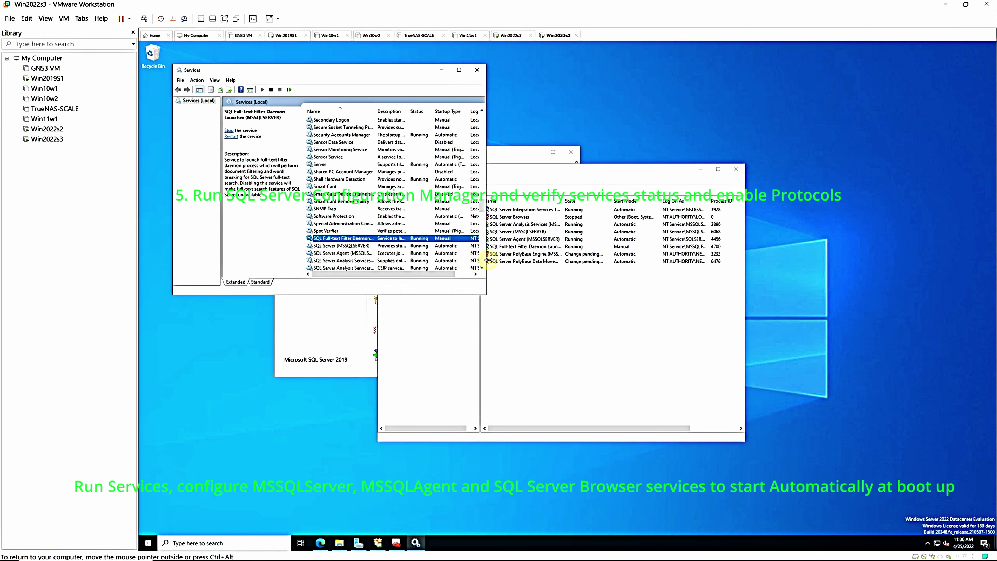
{"action": "left_click_drag", "start_coordinate": [485, 293], "coordinate": [668, 294]}
{"action": "left_click_drag", "start_coordinate": [433, 296], "coordinate": [435, 451]}
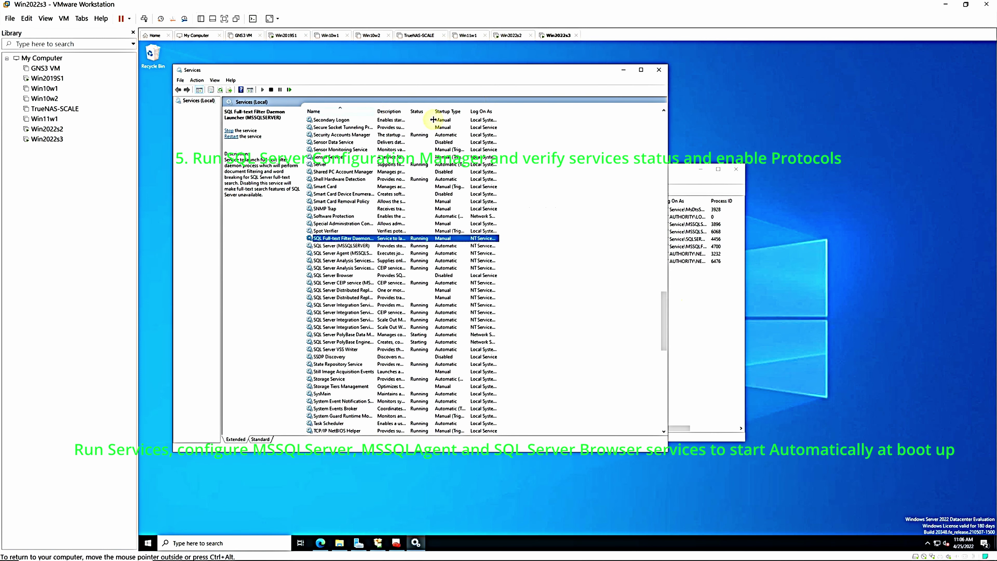
{"action": "left_click_drag", "start_coordinate": [379, 111], "coordinate": [490, 114]}
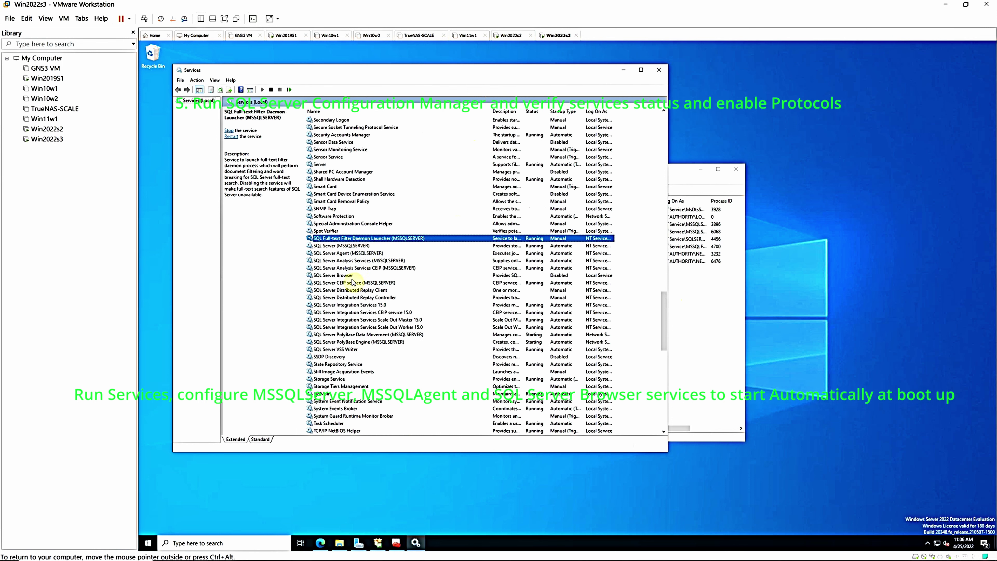
Set SQL Server Browser's startup type to Automatic, apply it, and start the service
{"action": "left_click", "coordinate": [553, 275]}
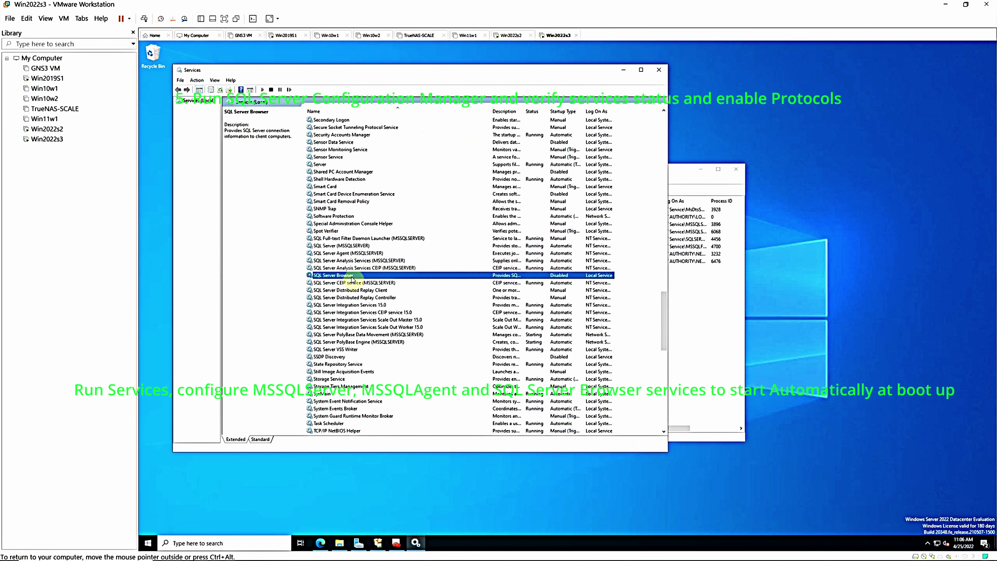
{"action": "double_click", "coordinate": [554, 275]}
{"action": "left_click", "coordinate": [473, 254]}
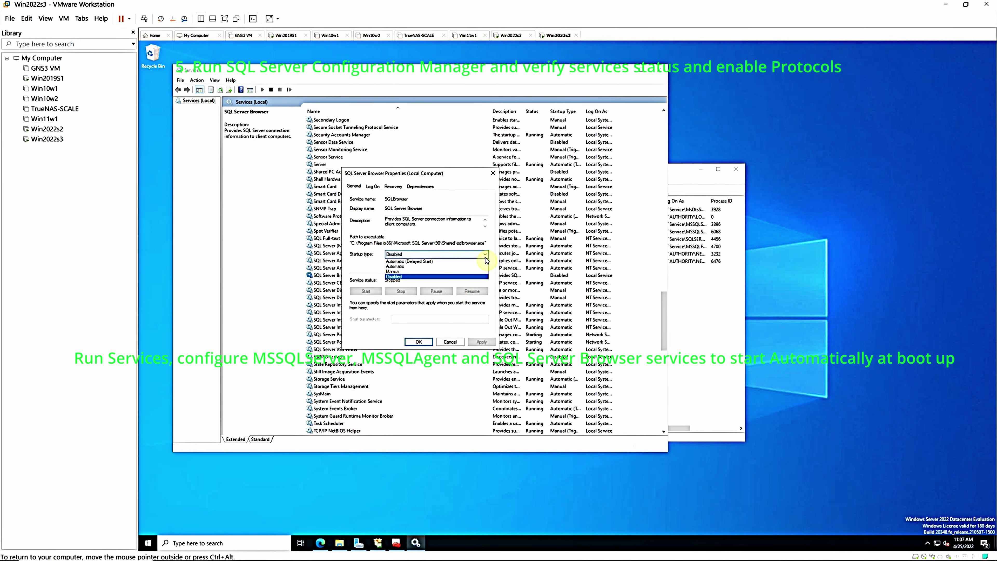
{"action": "left_click", "coordinate": [423, 267]}
{"action": "left_click", "coordinate": [481, 342]}
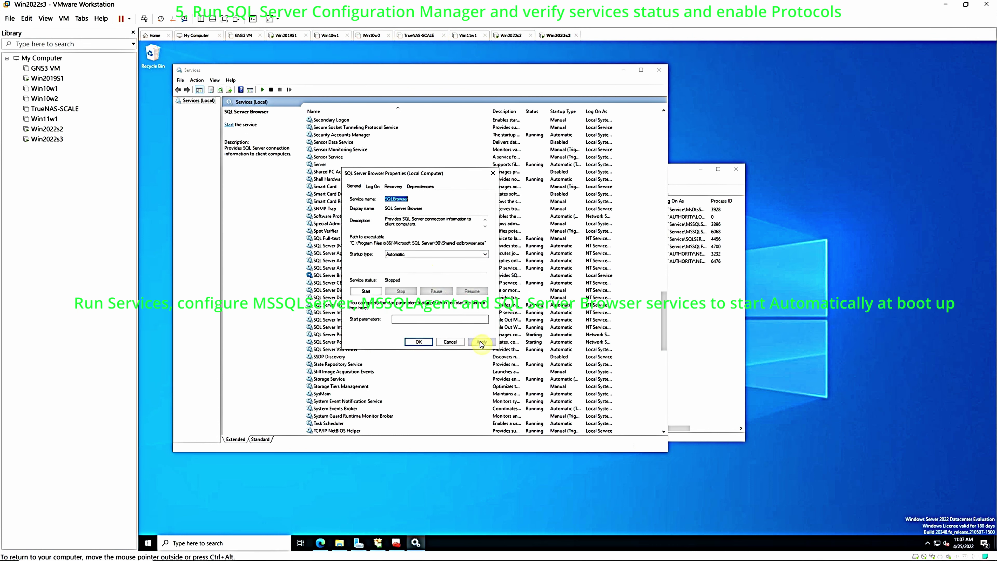
{"action": "left_click", "coordinate": [365, 291]}
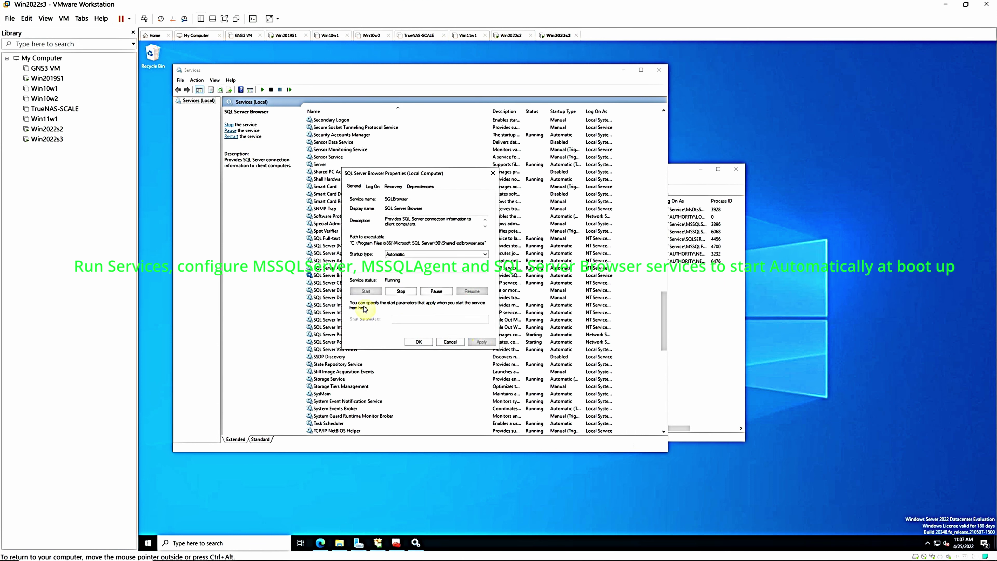
{"action": "left_click", "coordinate": [416, 341]}
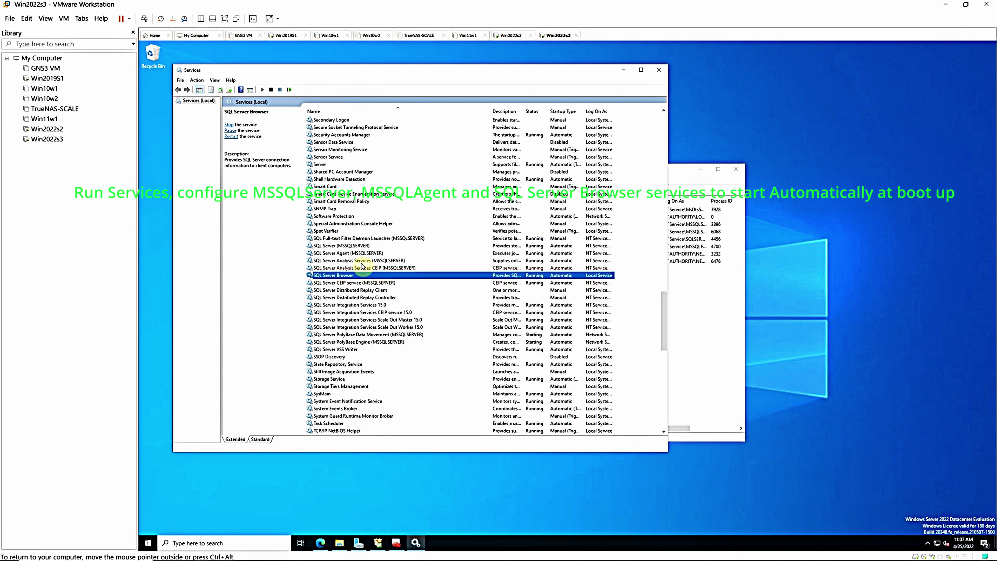
Review the SQL Server (MSSQLSERVER) and SQL Server Agent properties, then close Services
{"action": "double_click", "coordinate": [356, 246]}
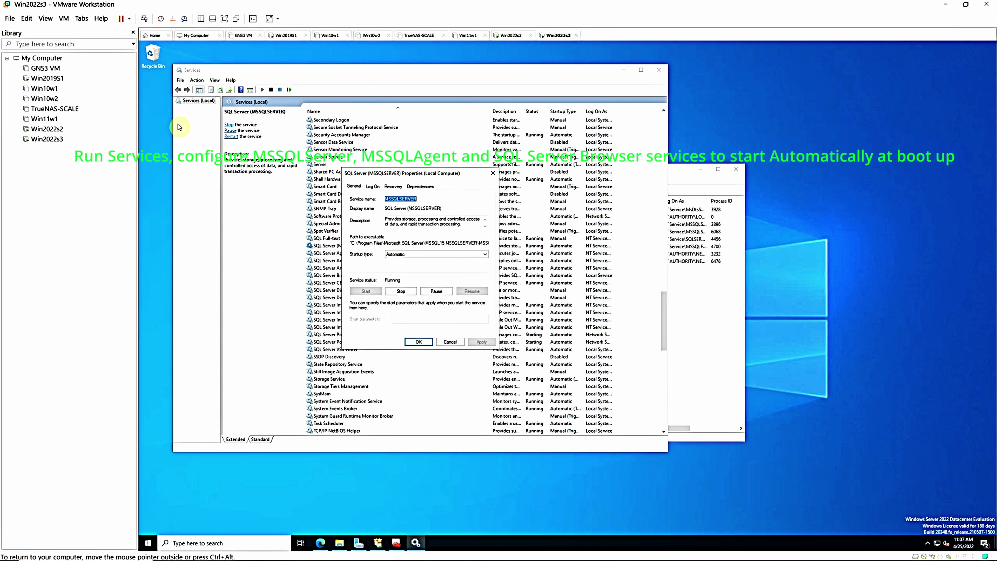
{"action": "left_click", "coordinate": [449, 344]}
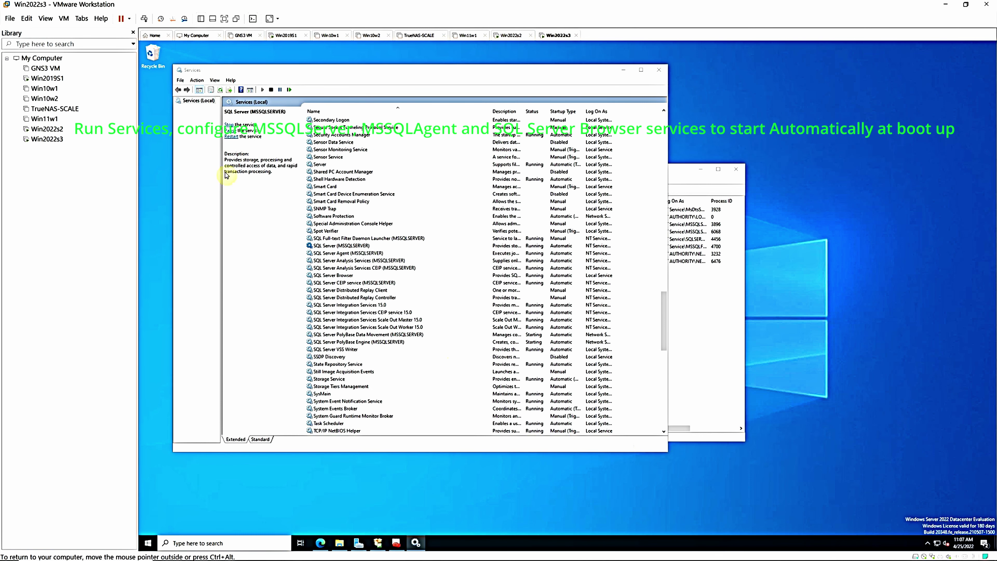
{"action": "double_click", "coordinate": [363, 254]}
{"action": "left_click", "coordinate": [418, 342]}
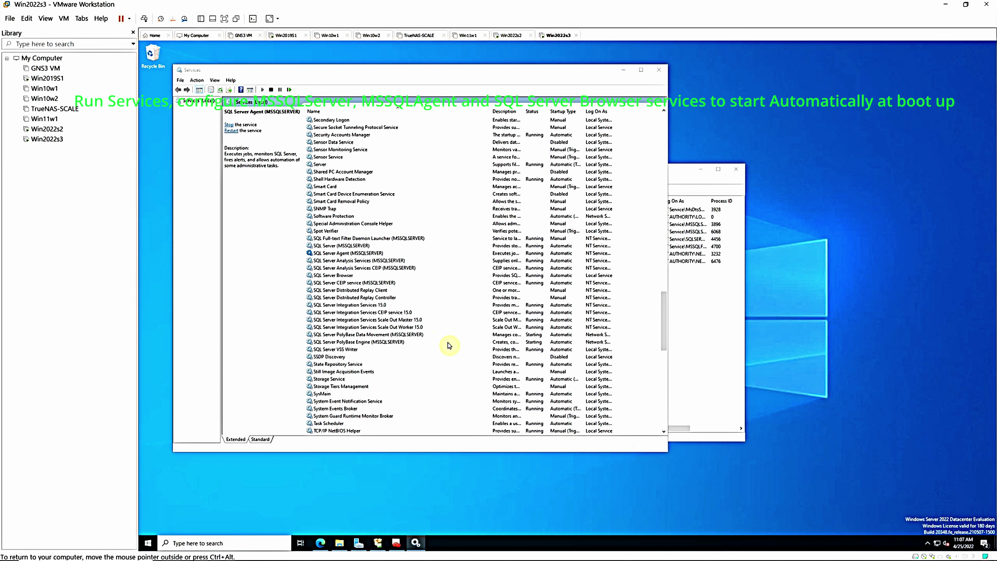
{"action": "left_click", "coordinate": [658, 72]}
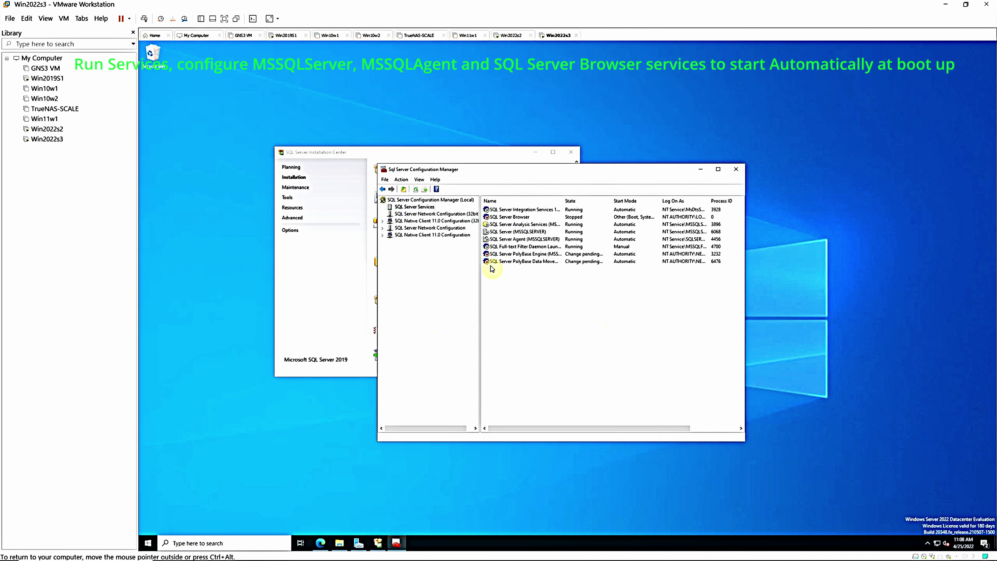
Check in its properties that SQL Server Browser is now running
{"action": "left_click_drag", "start_coordinate": [581, 203], "coordinate": [624, 205]}
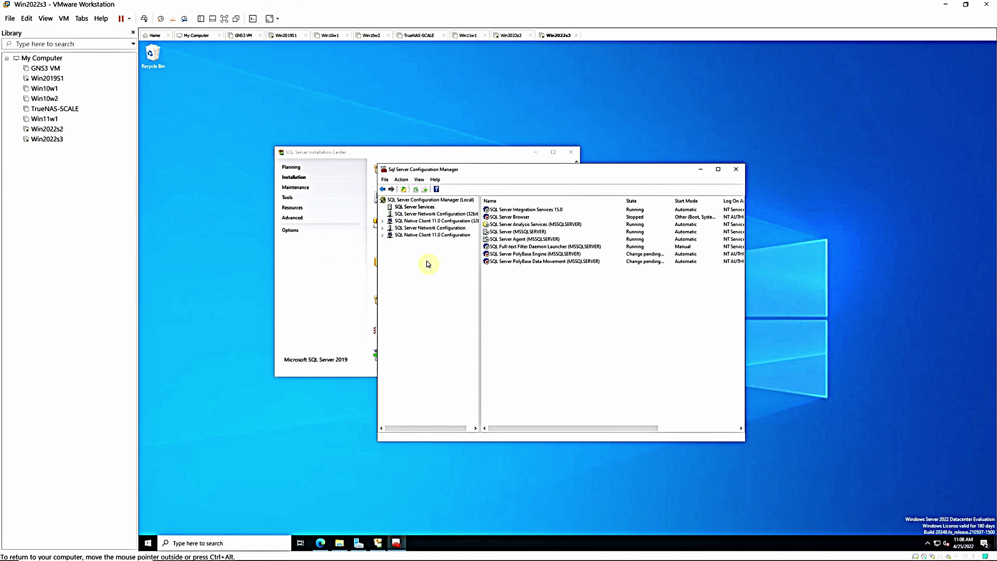
{"action": "right_click", "coordinate": [501, 219]}
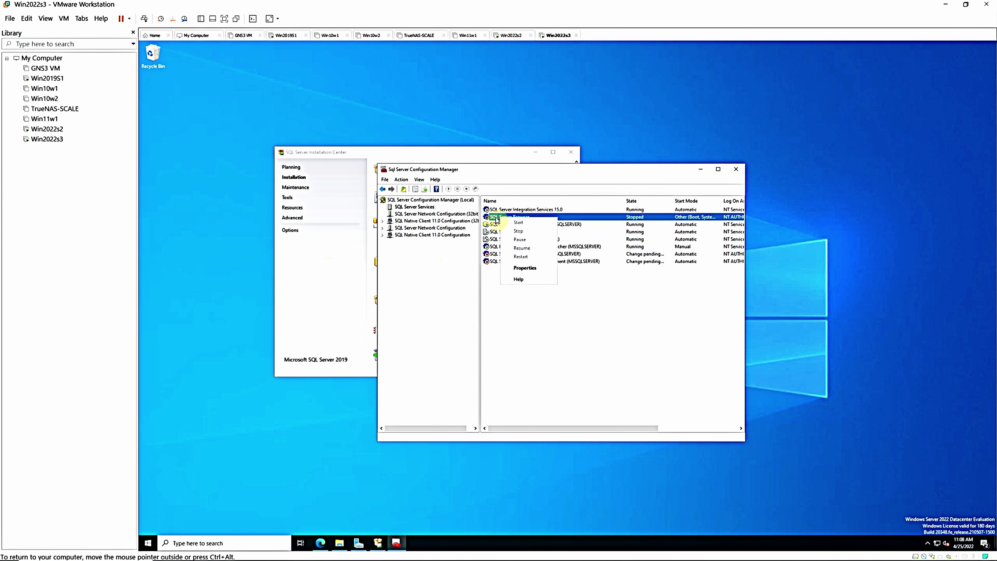
{"action": "double_click", "coordinate": [497, 220]}
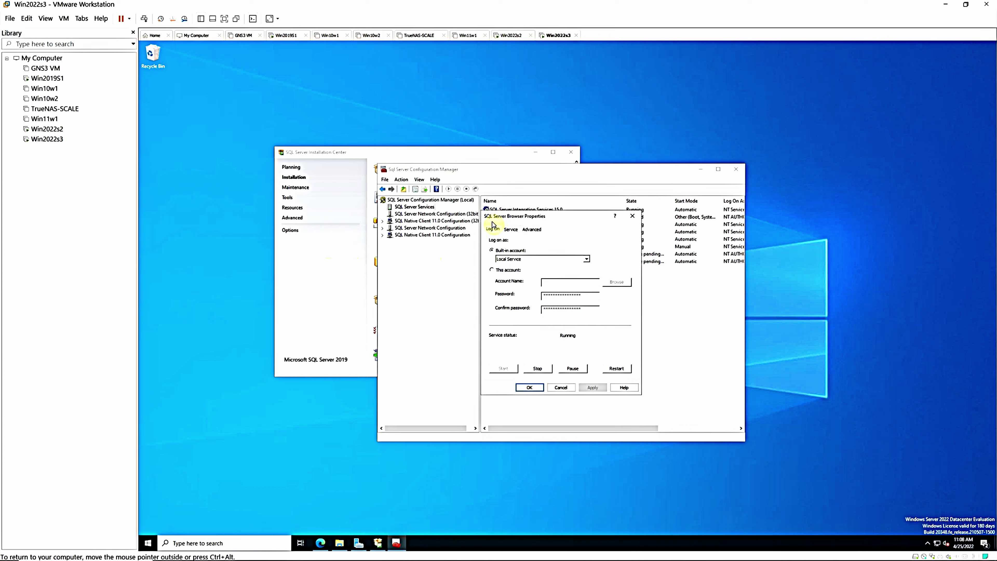
{"action": "left_click", "coordinate": [529, 389]}
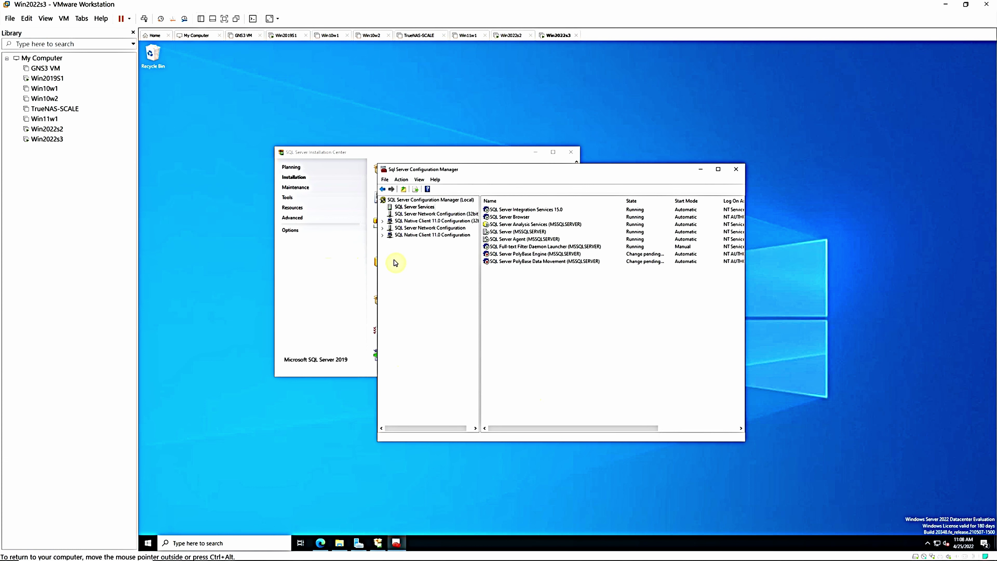
Browse 32-bit Native Client 11.0 Client Protocols and Aliases, then expand SQL Server Network Configuration
{"action": "left_click", "coordinate": [415, 214]}
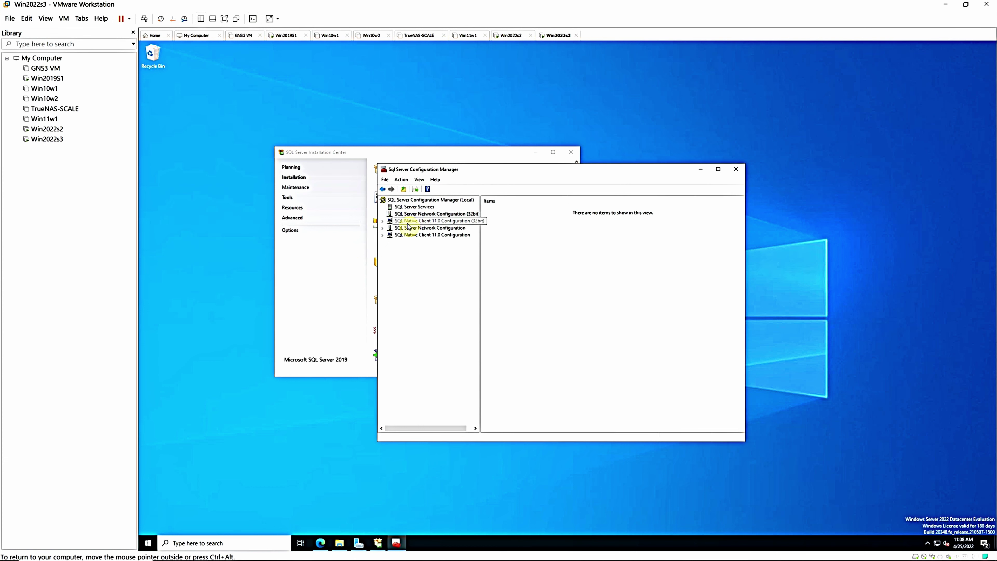
{"action": "left_click", "coordinate": [407, 222]}
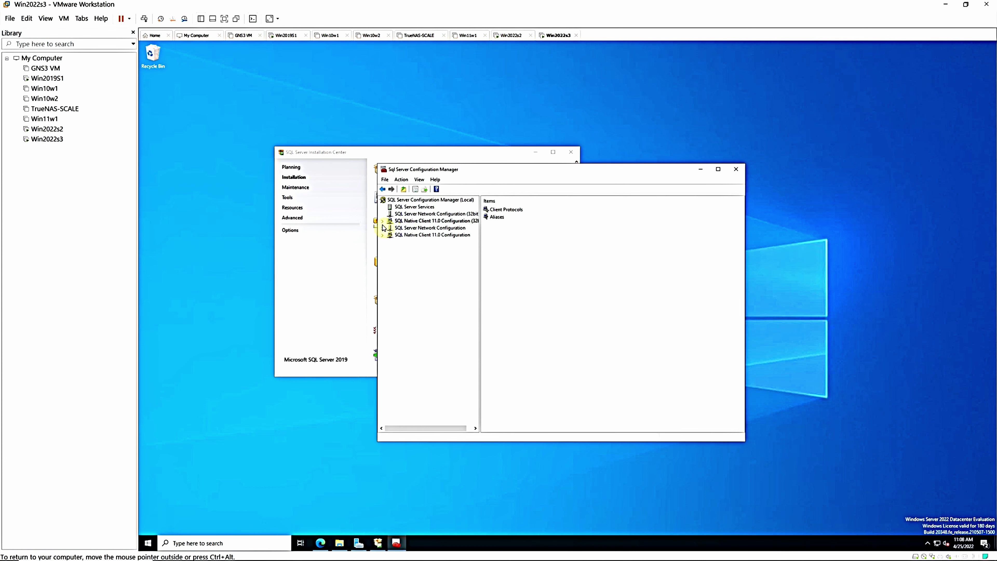
{"action": "left_click", "coordinate": [381, 221]}
{"action": "left_click", "coordinate": [421, 229]}
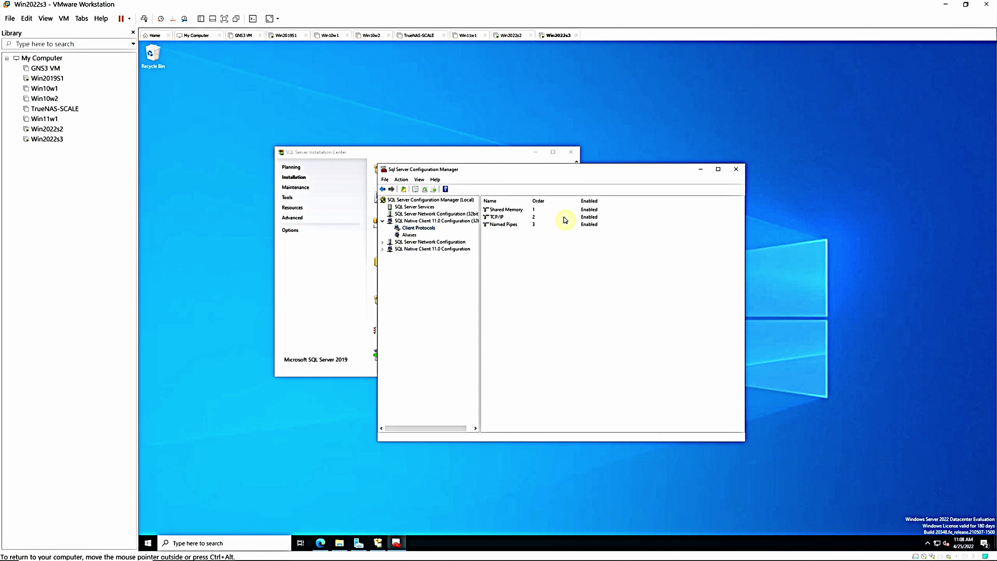
{"action": "left_click", "coordinate": [410, 235]}
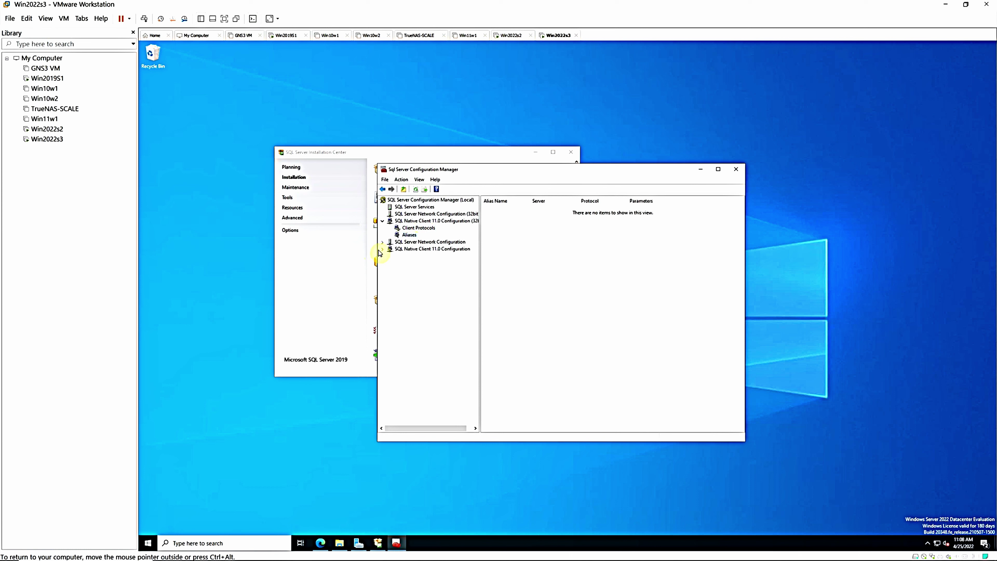
{"action": "left_click", "coordinate": [382, 243]}
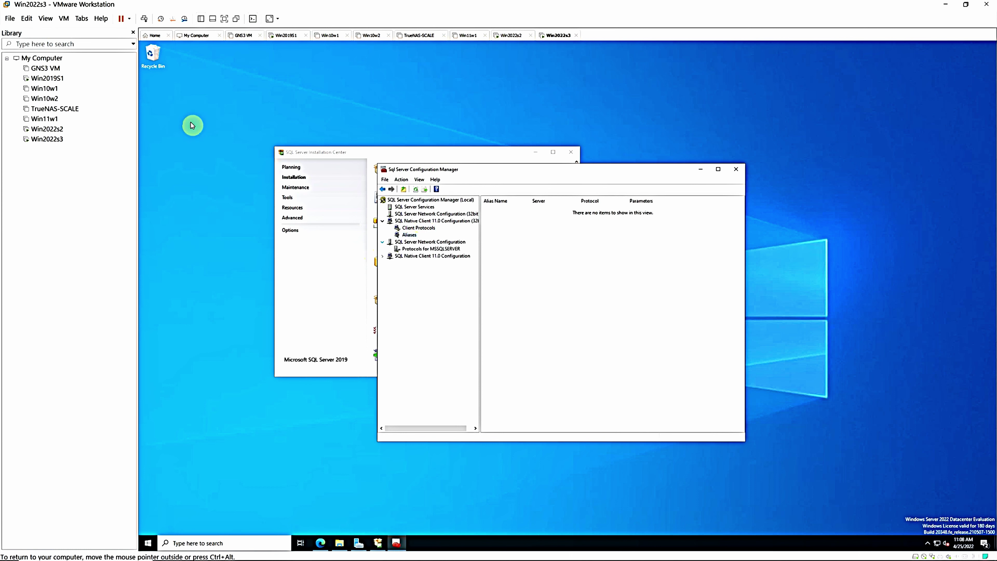
Set Named Pipes to Enabled = Yes for MSSQLSERVER and accept the restart warning
{"action": "left_click", "coordinate": [399, 249]}
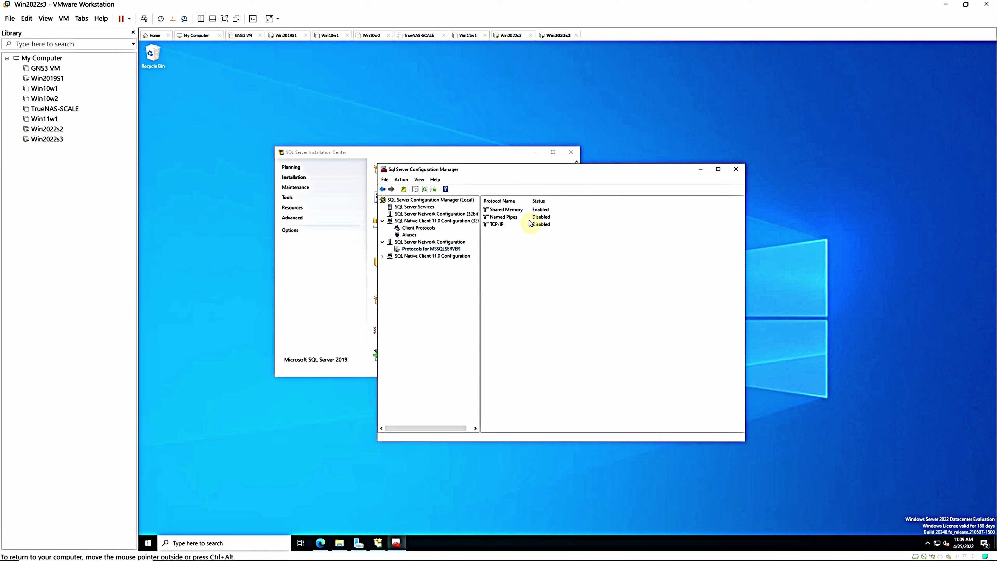
{"action": "double_click", "coordinate": [540, 218]}
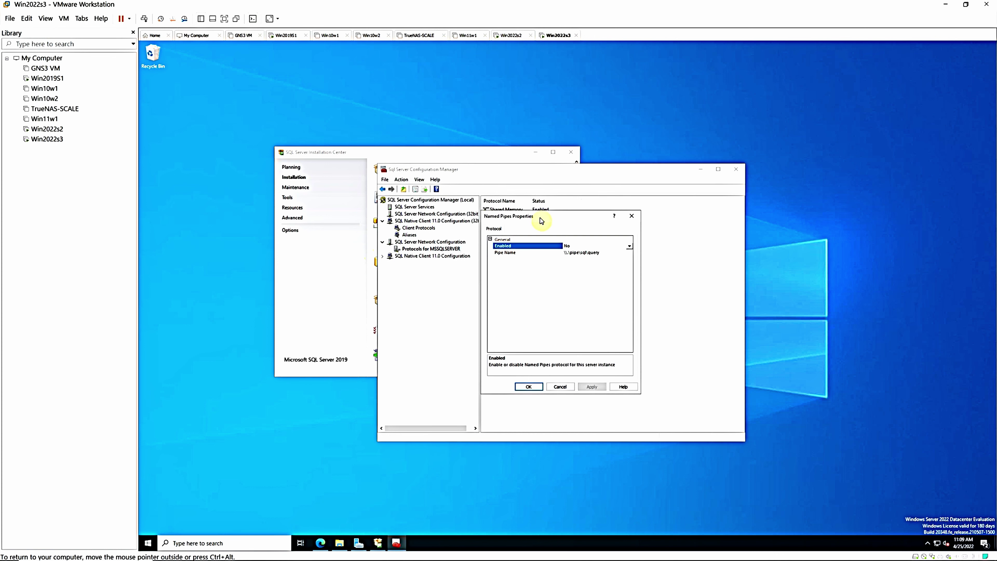
{"action": "left_click", "coordinate": [620, 246]}
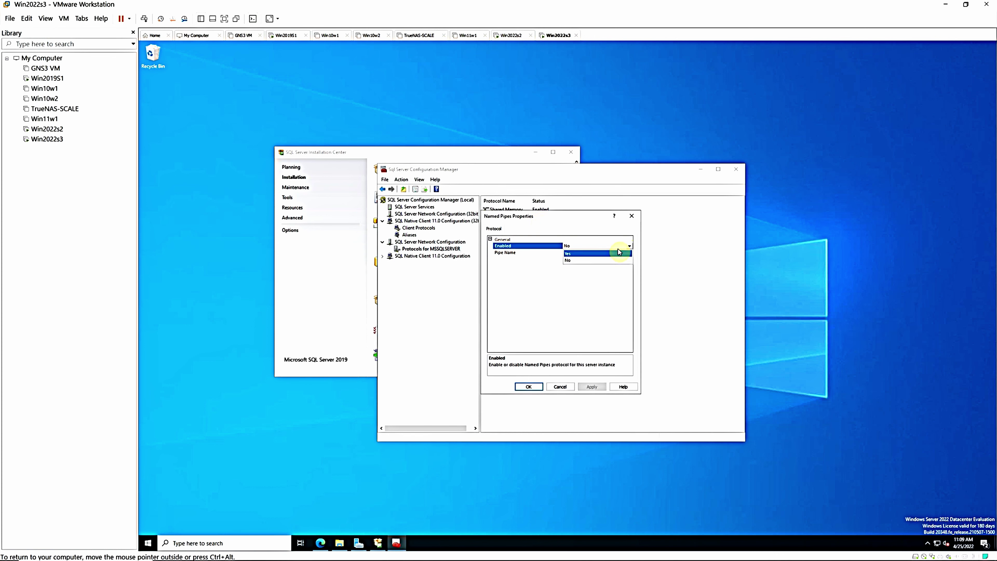
{"action": "left_click", "coordinate": [601, 253]}
{"action": "left_click", "coordinate": [529, 387]}
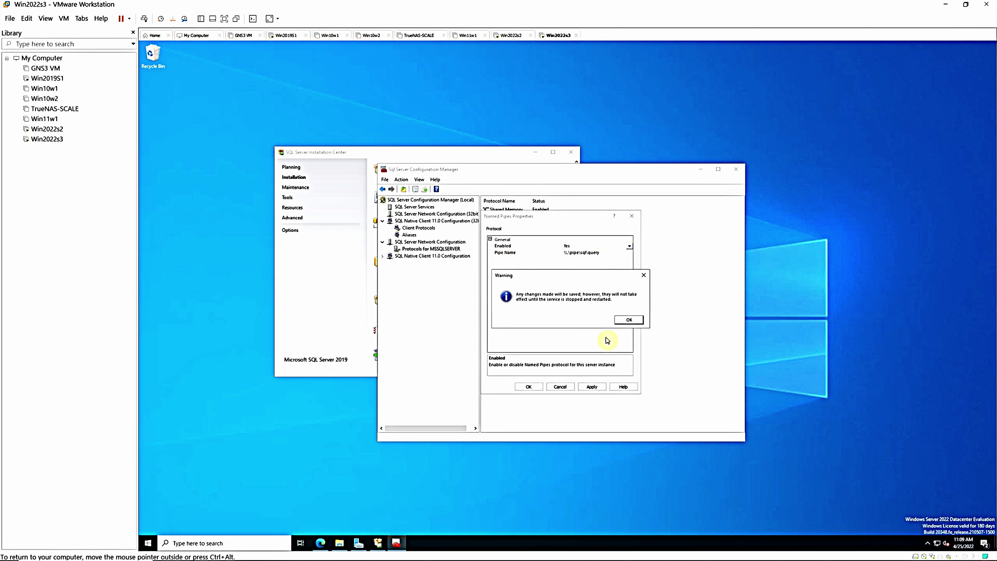
{"action": "left_click", "coordinate": [629, 320]}
Set TCP/IP to Enabled = Yes for MSSQLSERVER, apply, and accept the restart warning
{"action": "double_click", "coordinate": [542, 226]}
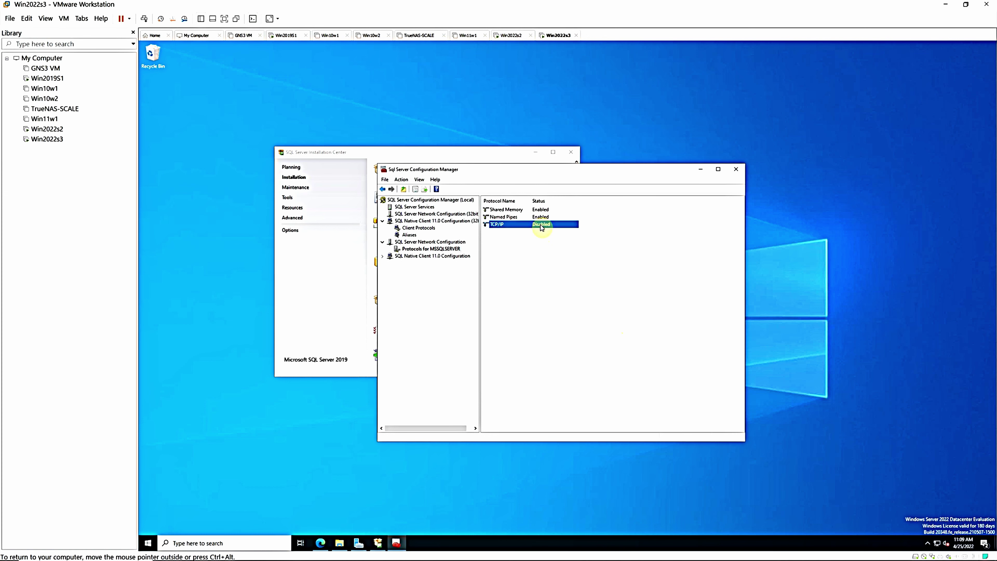
{"action": "left_click", "coordinate": [616, 254]}
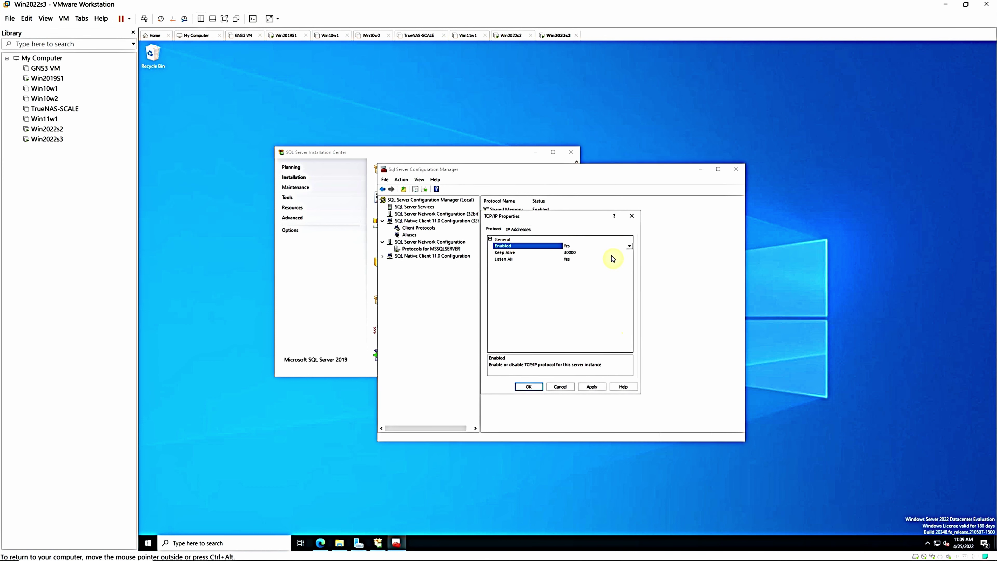
{"action": "left_click", "coordinate": [589, 387]}
{"action": "left_click", "coordinate": [629, 320]}
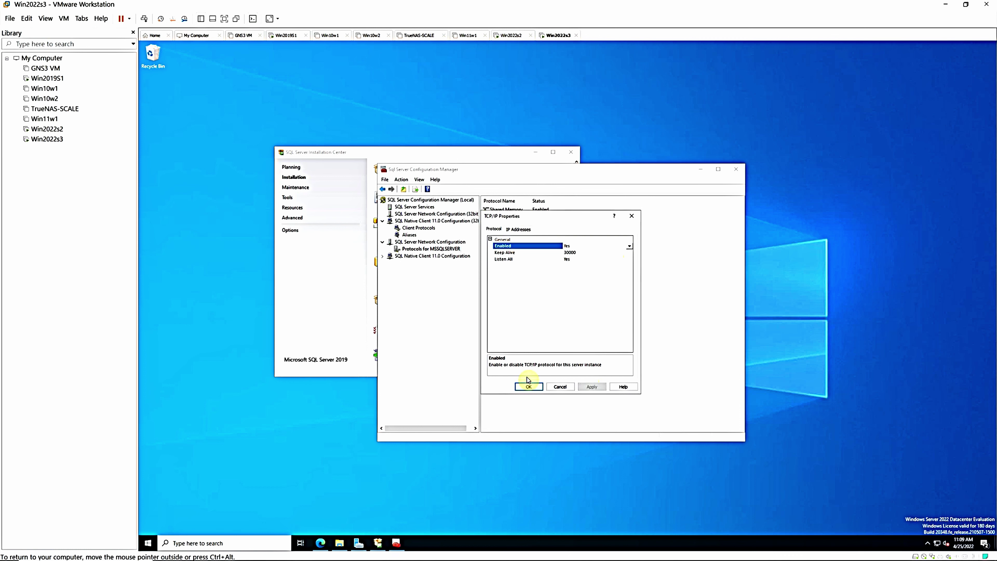
{"action": "left_click", "coordinate": [527, 388]}
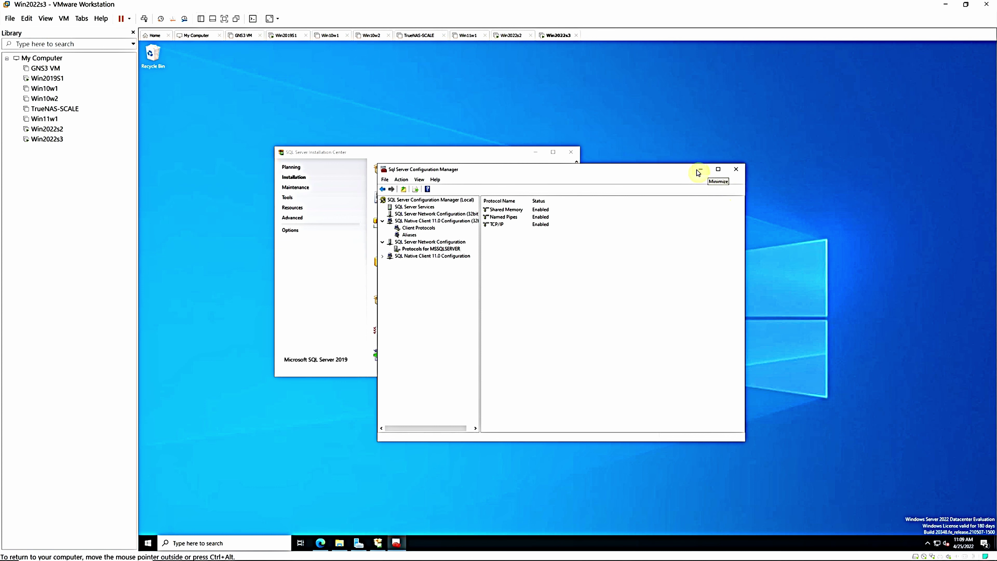
{"action": "right_click", "coordinate": [672, 175]}
Minimize Configuration Manager and search Windows for 'mic' to find Management Studio 18
{"action": "left_click", "coordinate": [702, 174]}
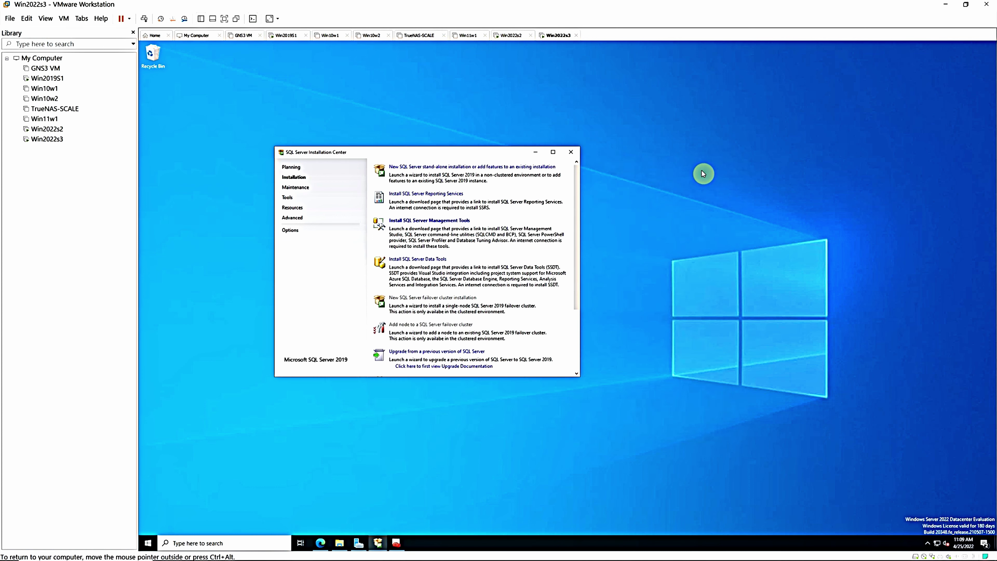
{"action": "right_click", "coordinate": [397, 547]}
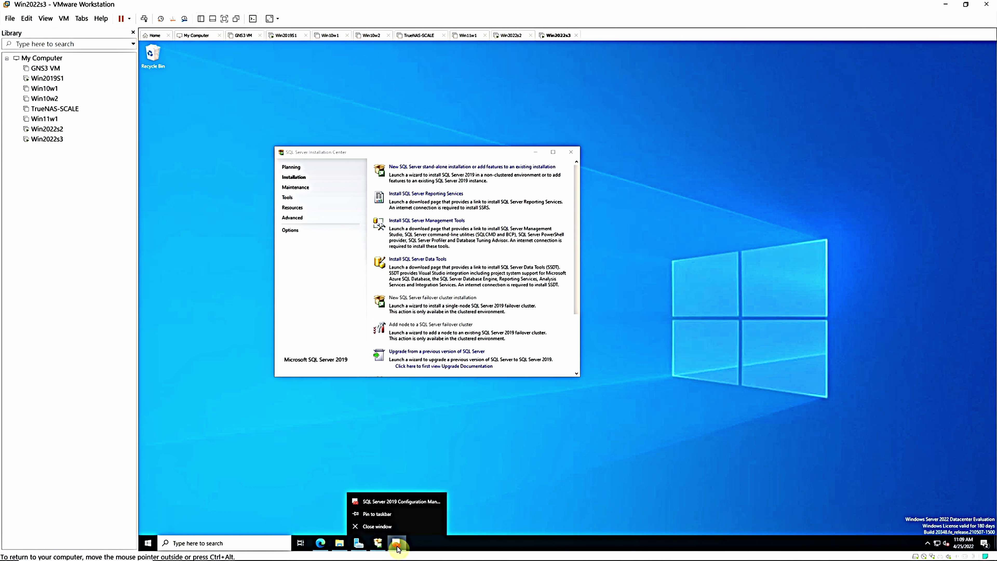
{"action": "left_click", "coordinate": [383, 518]}
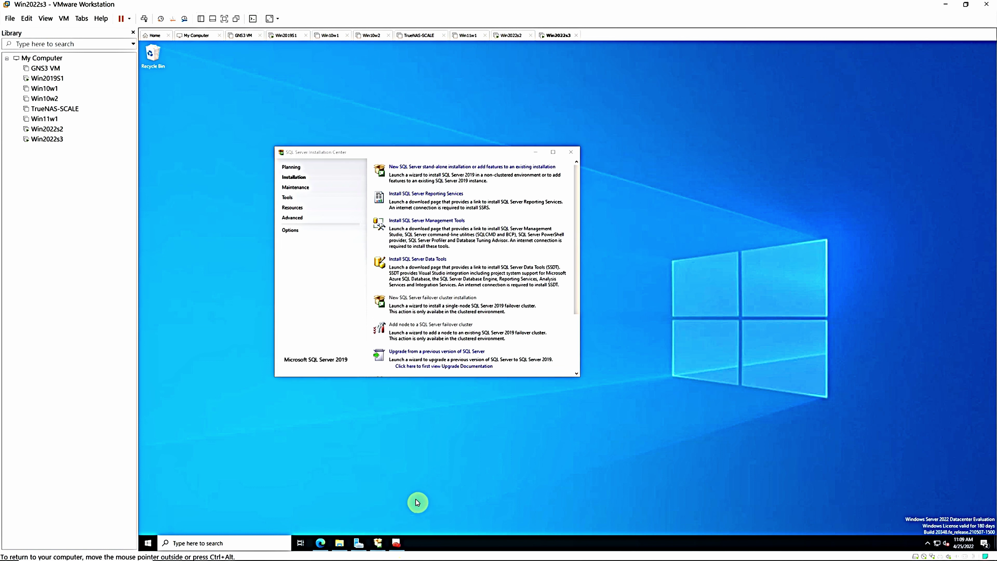
{"action": "left_click", "coordinate": [168, 542]}
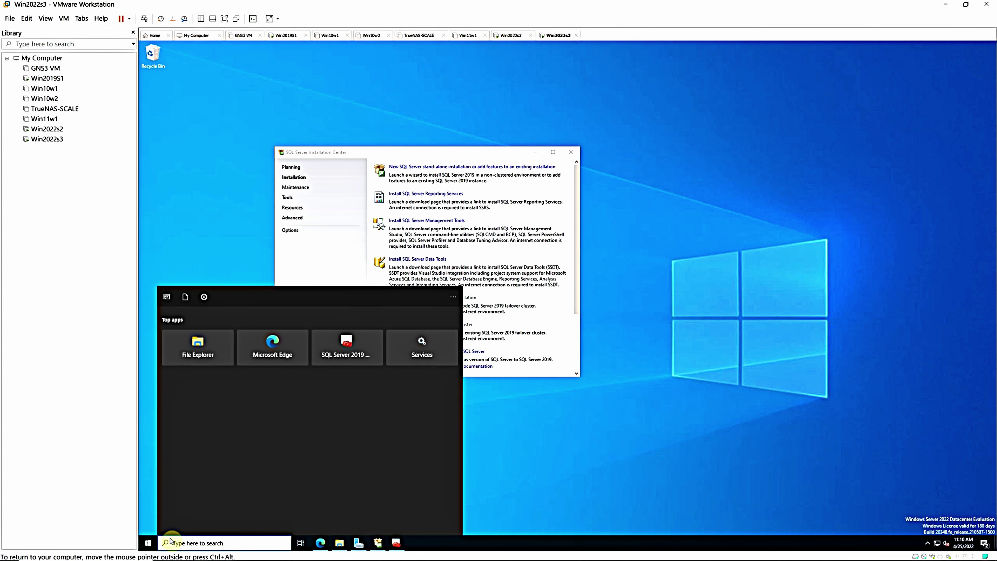
{"action": "type", "text": "mic"}
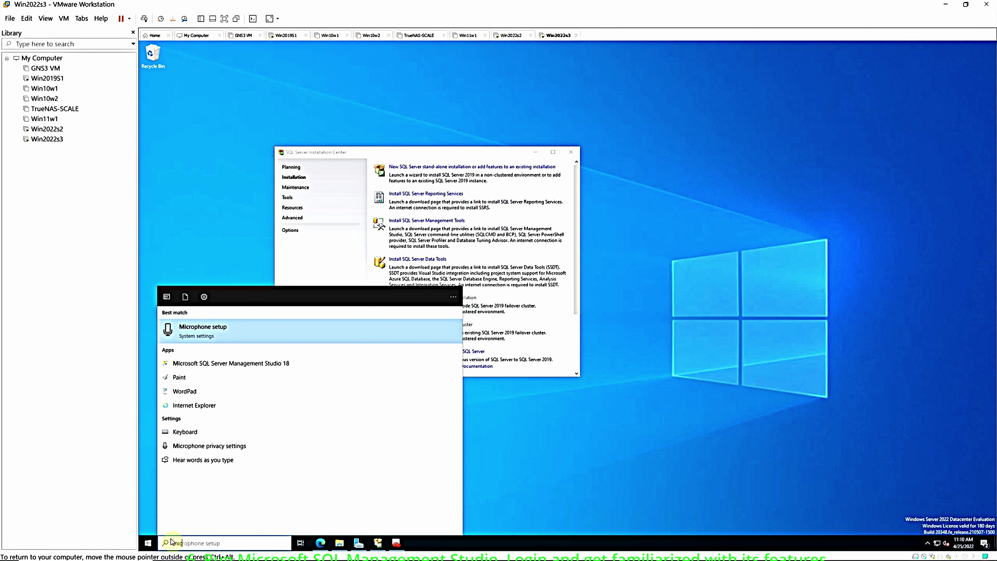
Launch SSMS 18 and connect to WIN2022S3 using Database Engine and Windows Authentication
{"action": "left_click", "coordinate": [251, 363]}
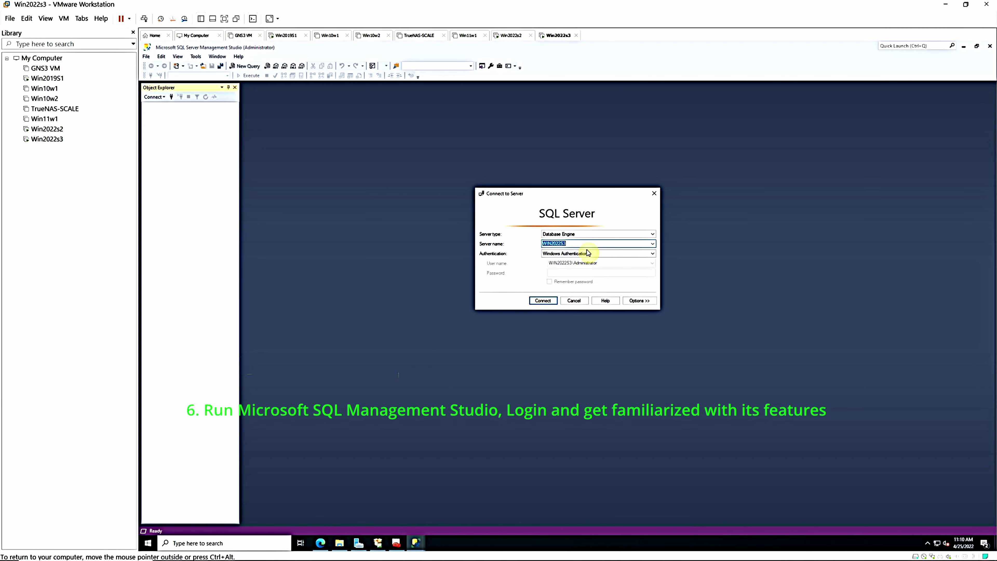
{"action": "left_click", "coordinate": [645, 234]}
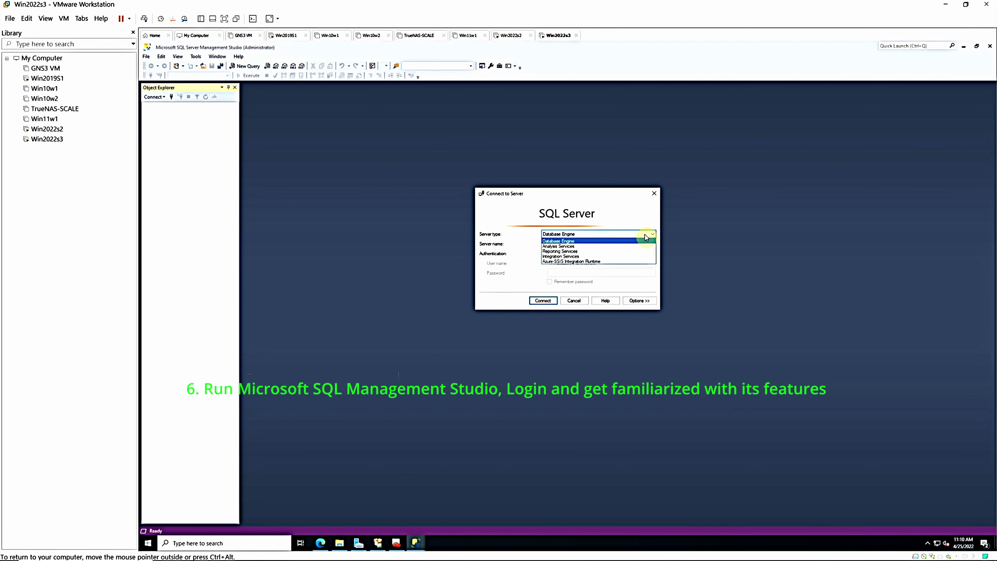
{"action": "left_click", "coordinate": [529, 280]}
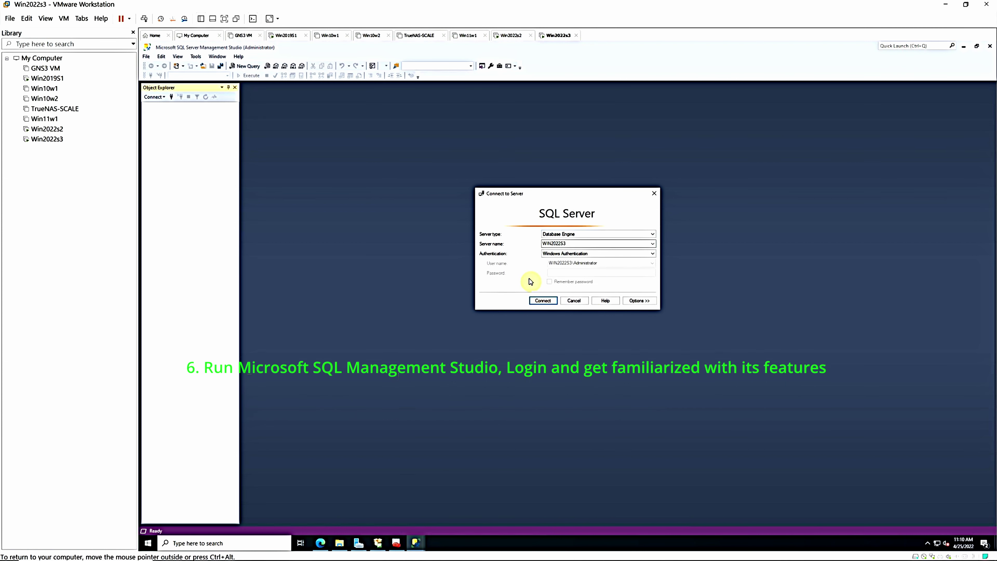
{"action": "left_click", "coordinate": [591, 254]}
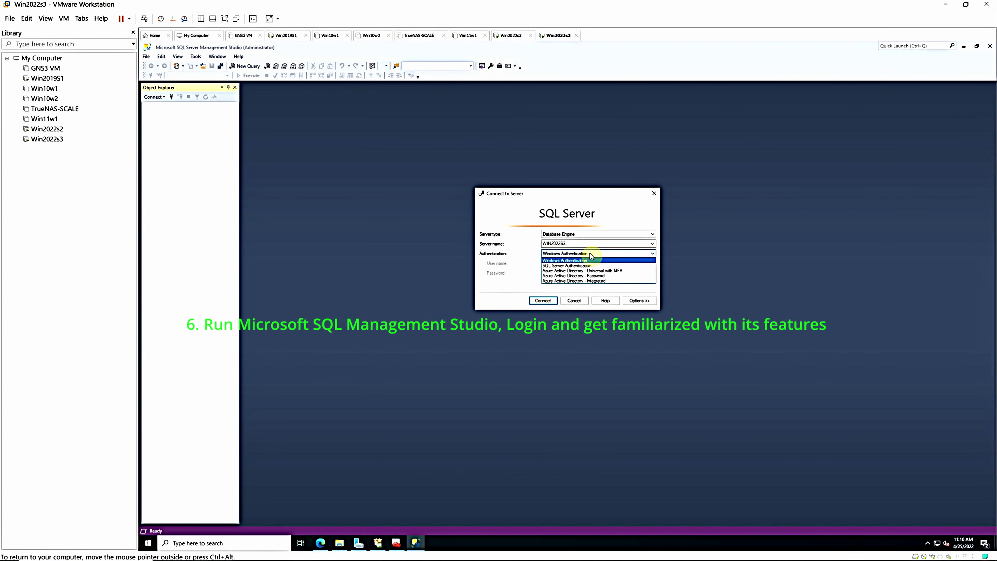
{"action": "left_click", "coordinate": [577, 261]}
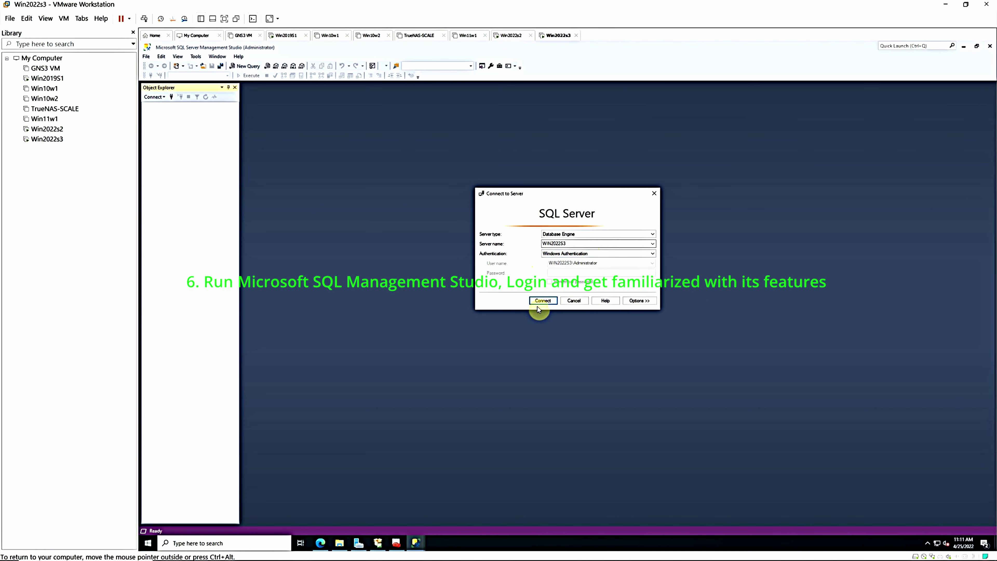
{"action": "left_click", "coordinate": [542, 301]}
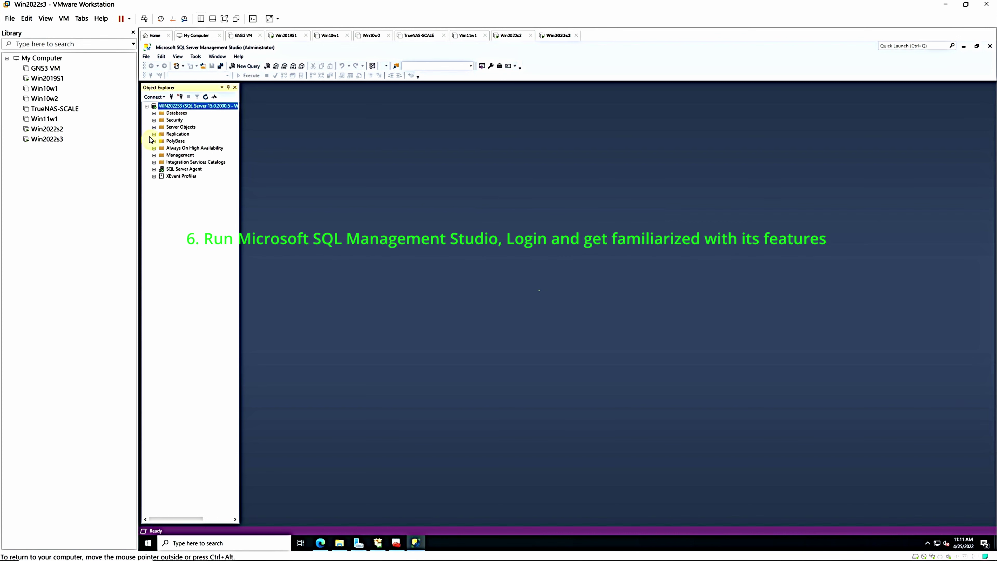
Expand Databases > System Databases and SQL Server Agent > Jobs to show syspolicy_purge_history
{"action": "left_click_drag", "start_coordinate": [241, 151], "coordinate": [360, 200]}
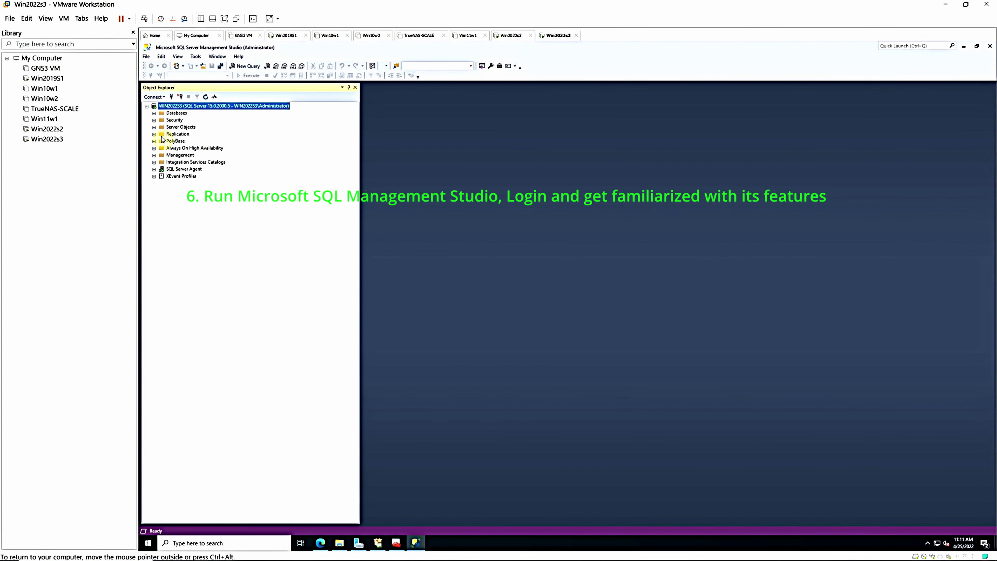
{"action": "left_click", "coordinate": [154, 113]}
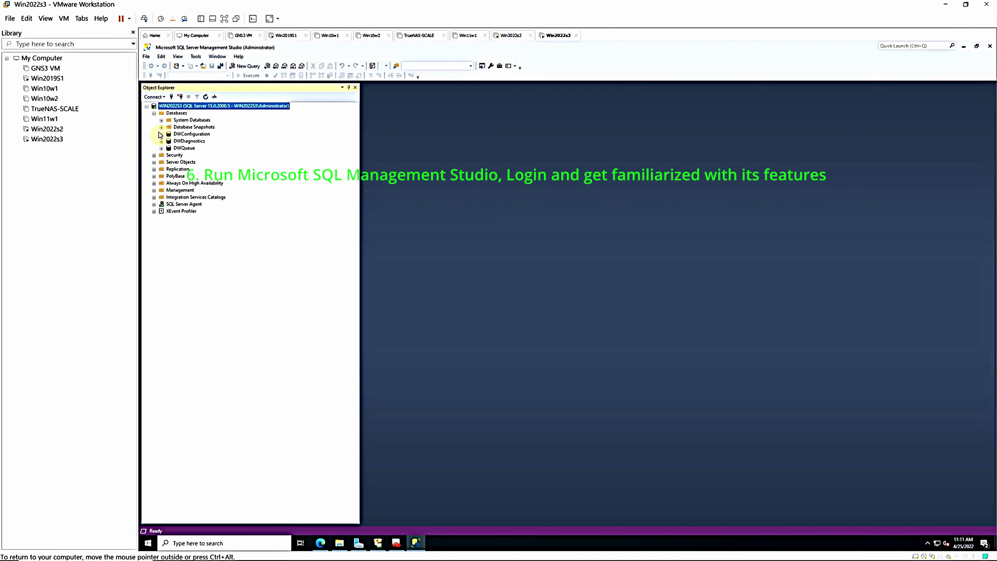
{"action": "left_click", "coordinate": [162, 120]}
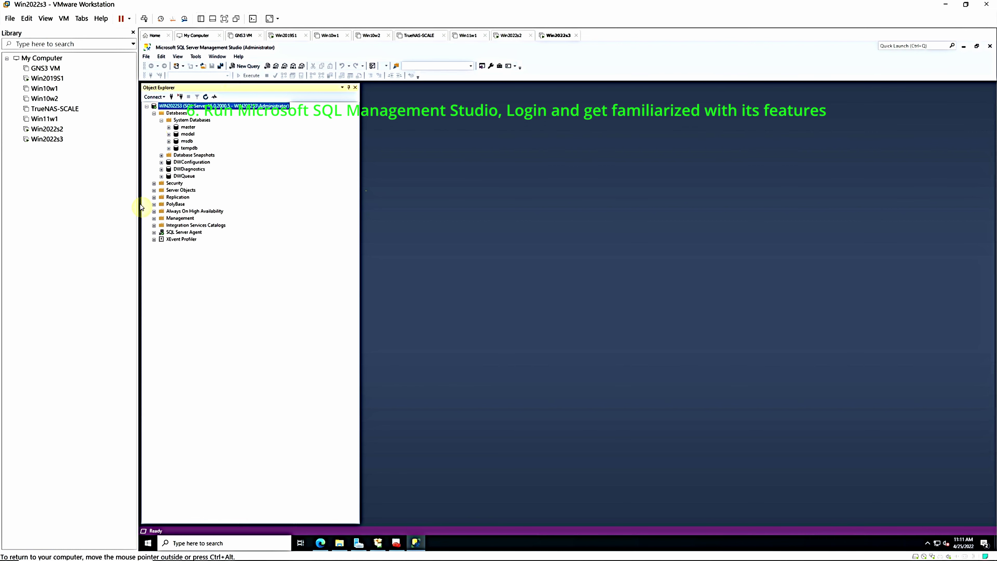
{"action": "left_click", "coordinate": [154, 232]}
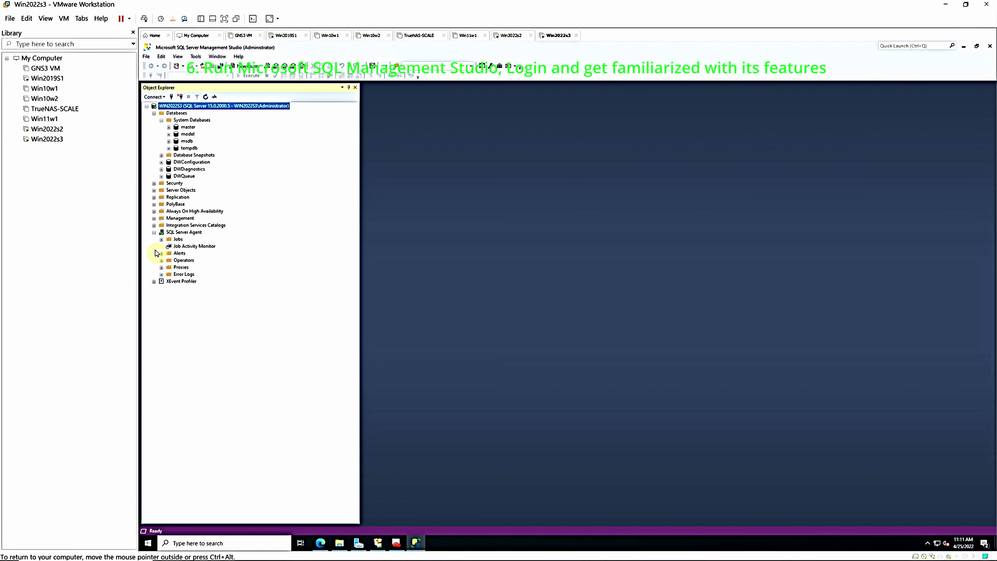
{"action": "left_click", "coordinate": [161, 239]}
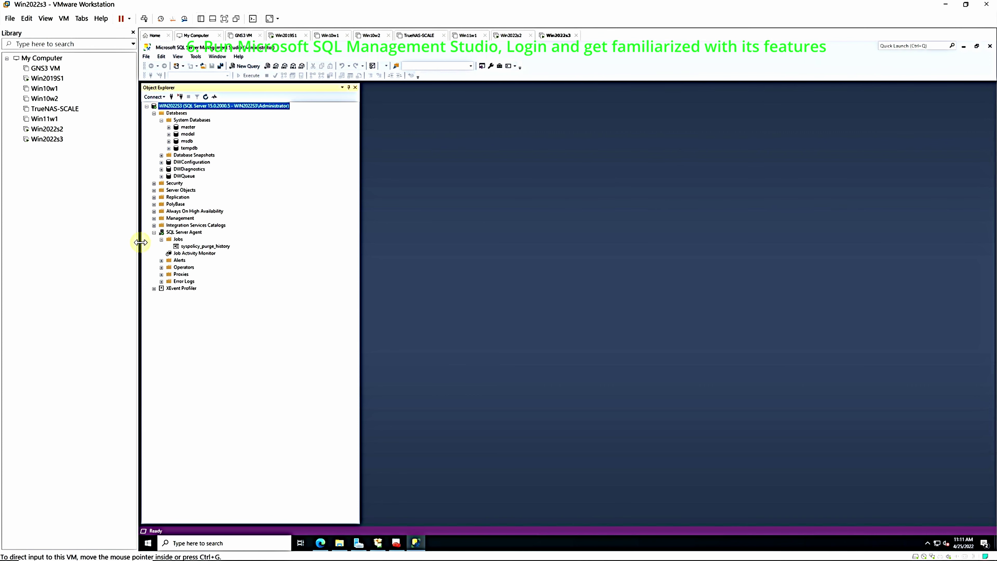
{"action": "left_click", "coordinate": [183, 241]}
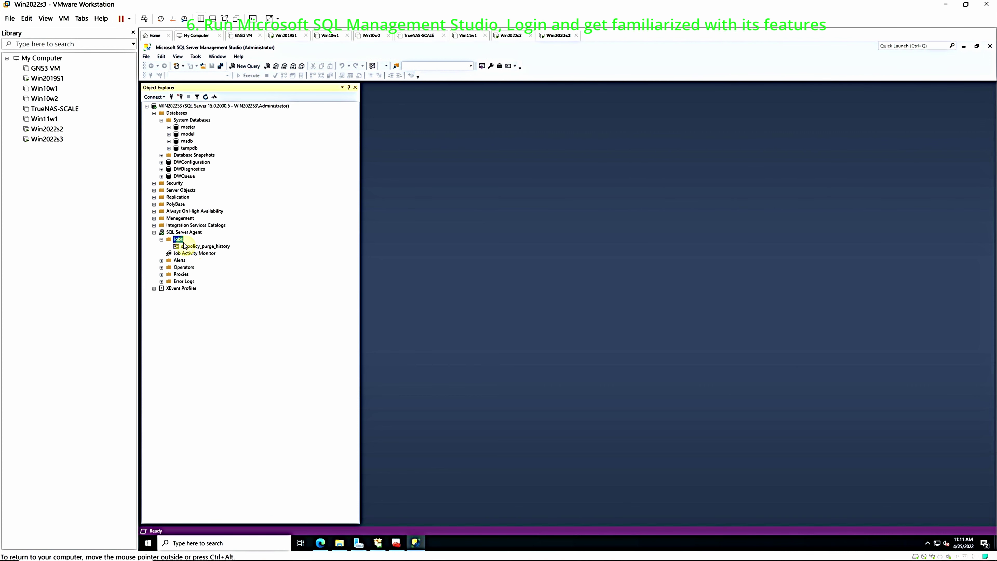
{"action": "left_click", "coordinate": [186, 247]}
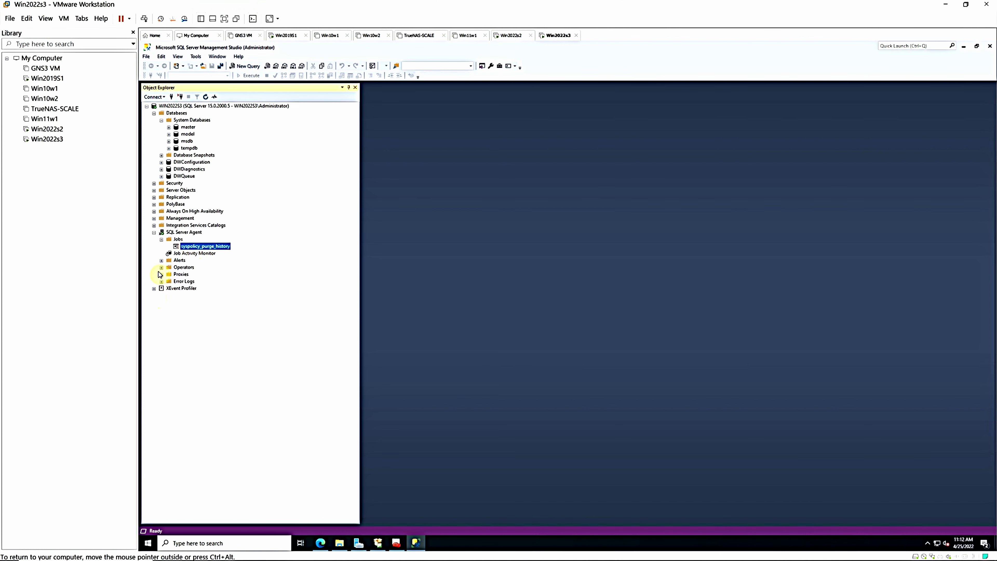
Expand the Server Objects and Replication nodes in Object Explorer
{"action": "left_click", "coordinate": [154, 190]}
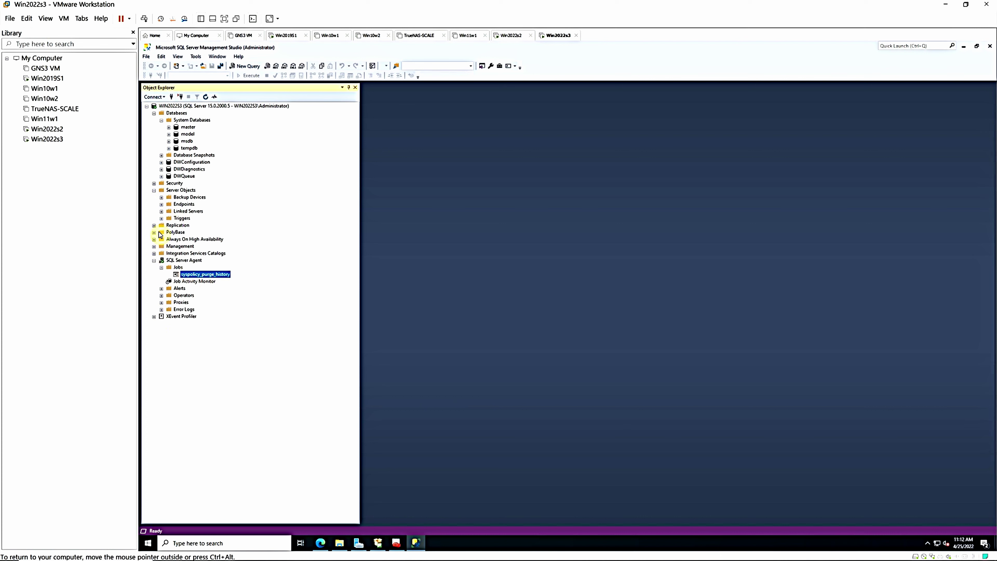
{"action": "left_click", "coordinate": [154, 225]}
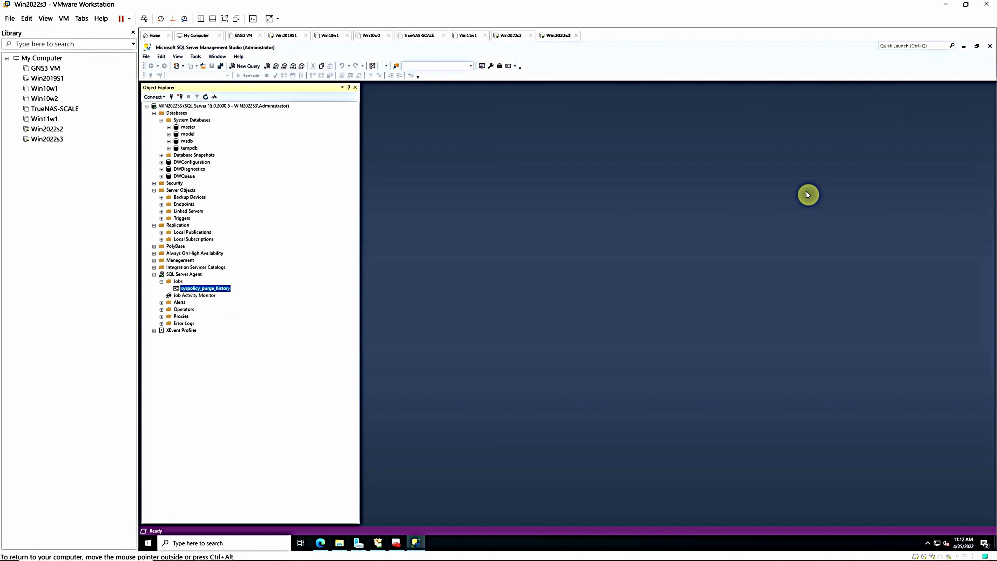
{"action": "left_click", "coordinate": [977, 46]}
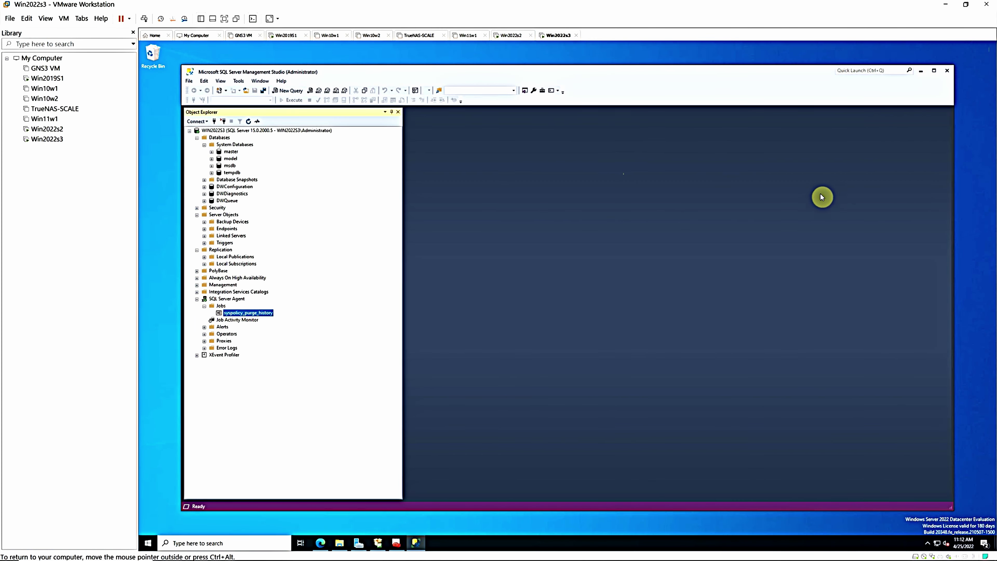
Close SQL Server Management Studio and the SQL Server Installation Center window
{"action": "left_click_drag", "start_coordinate": [954, 99], "coordinate": [693, 99]}
{"action": "left_click_drag", "start_coordinate": [428, 73], "coordinate": [526, 68]}
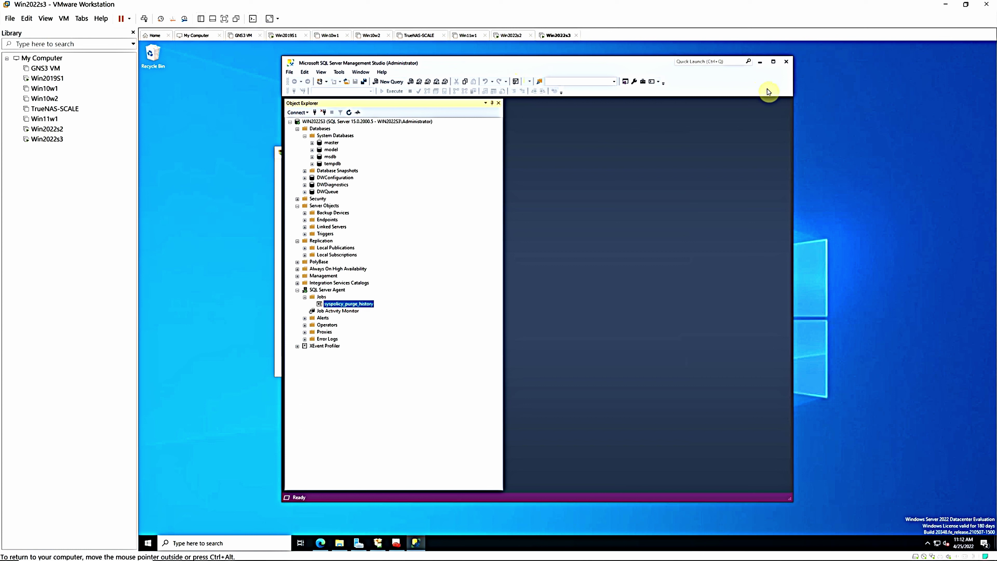
{"action": "left_click", "coordinate": [786, 62]}
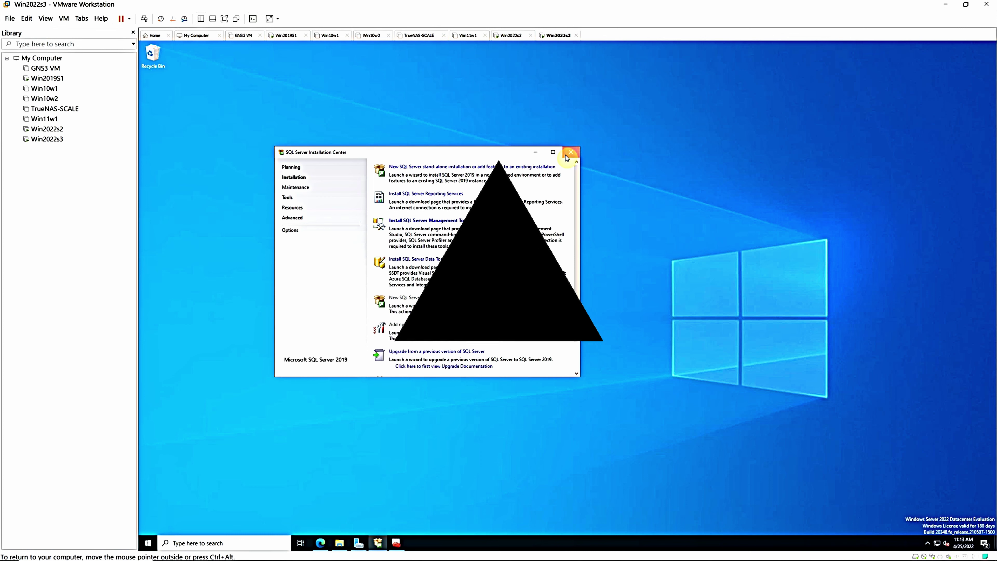
{"action": "left_click", "coordinate": [570, 153]}
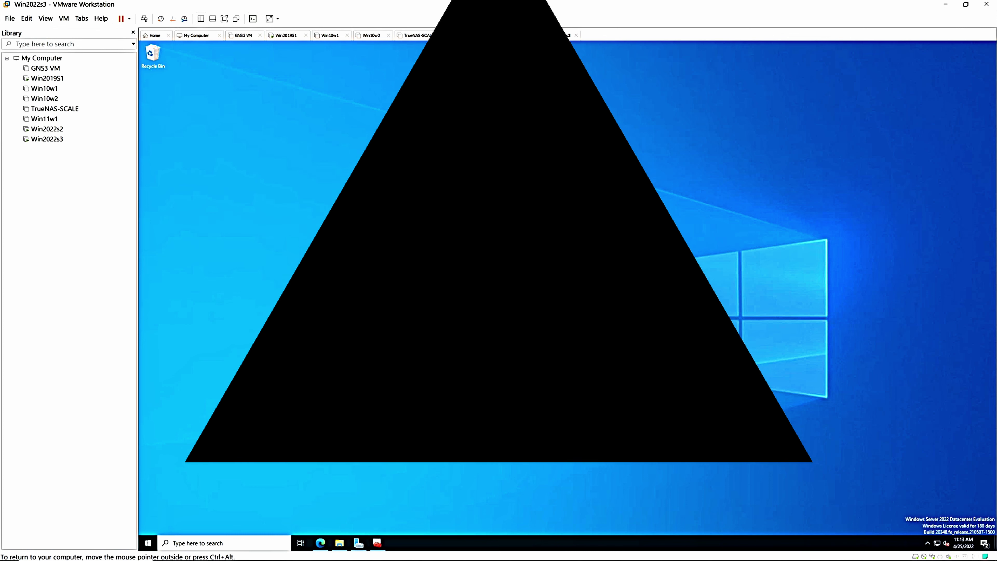